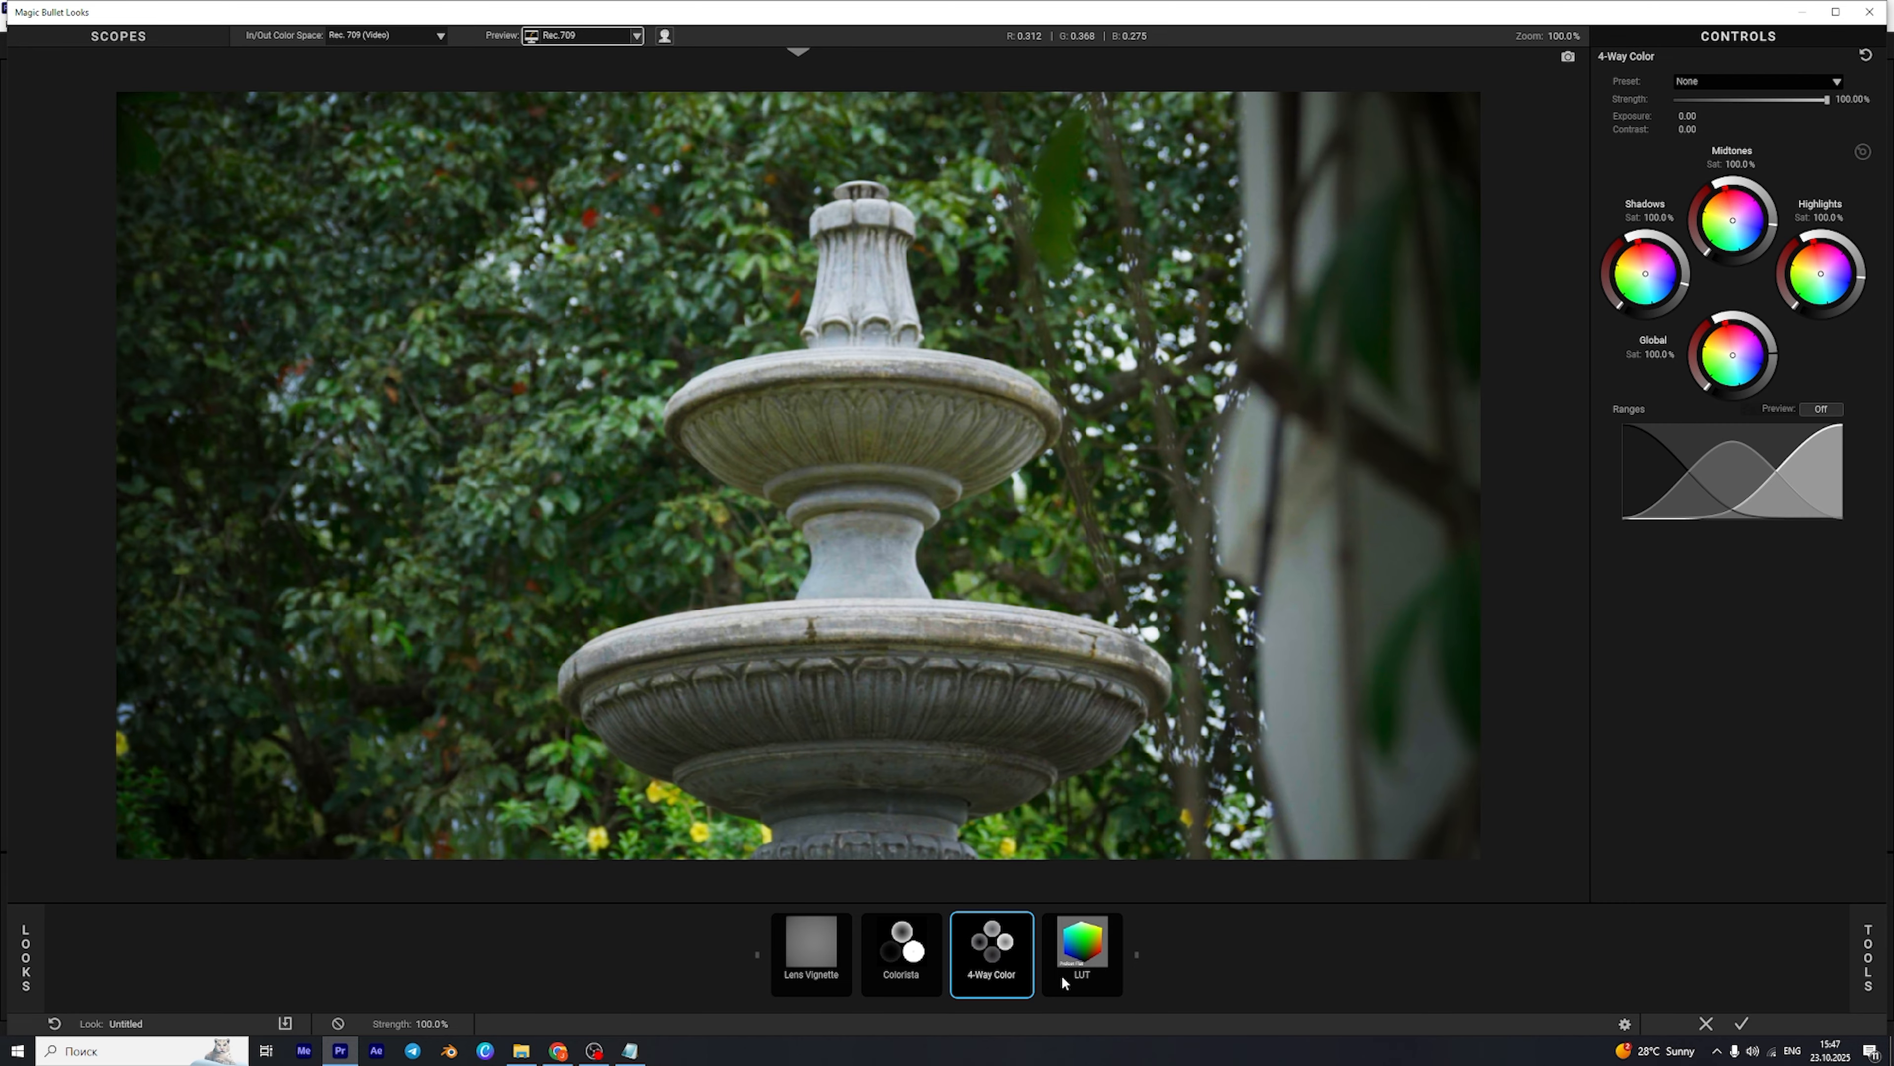
Review the LUT and Lens Vignette tools, apply the look to the fountain clip, and compare the clip with the Looks effect off and on.
{"action": "left_click", "coordinate": [1083, 964]}
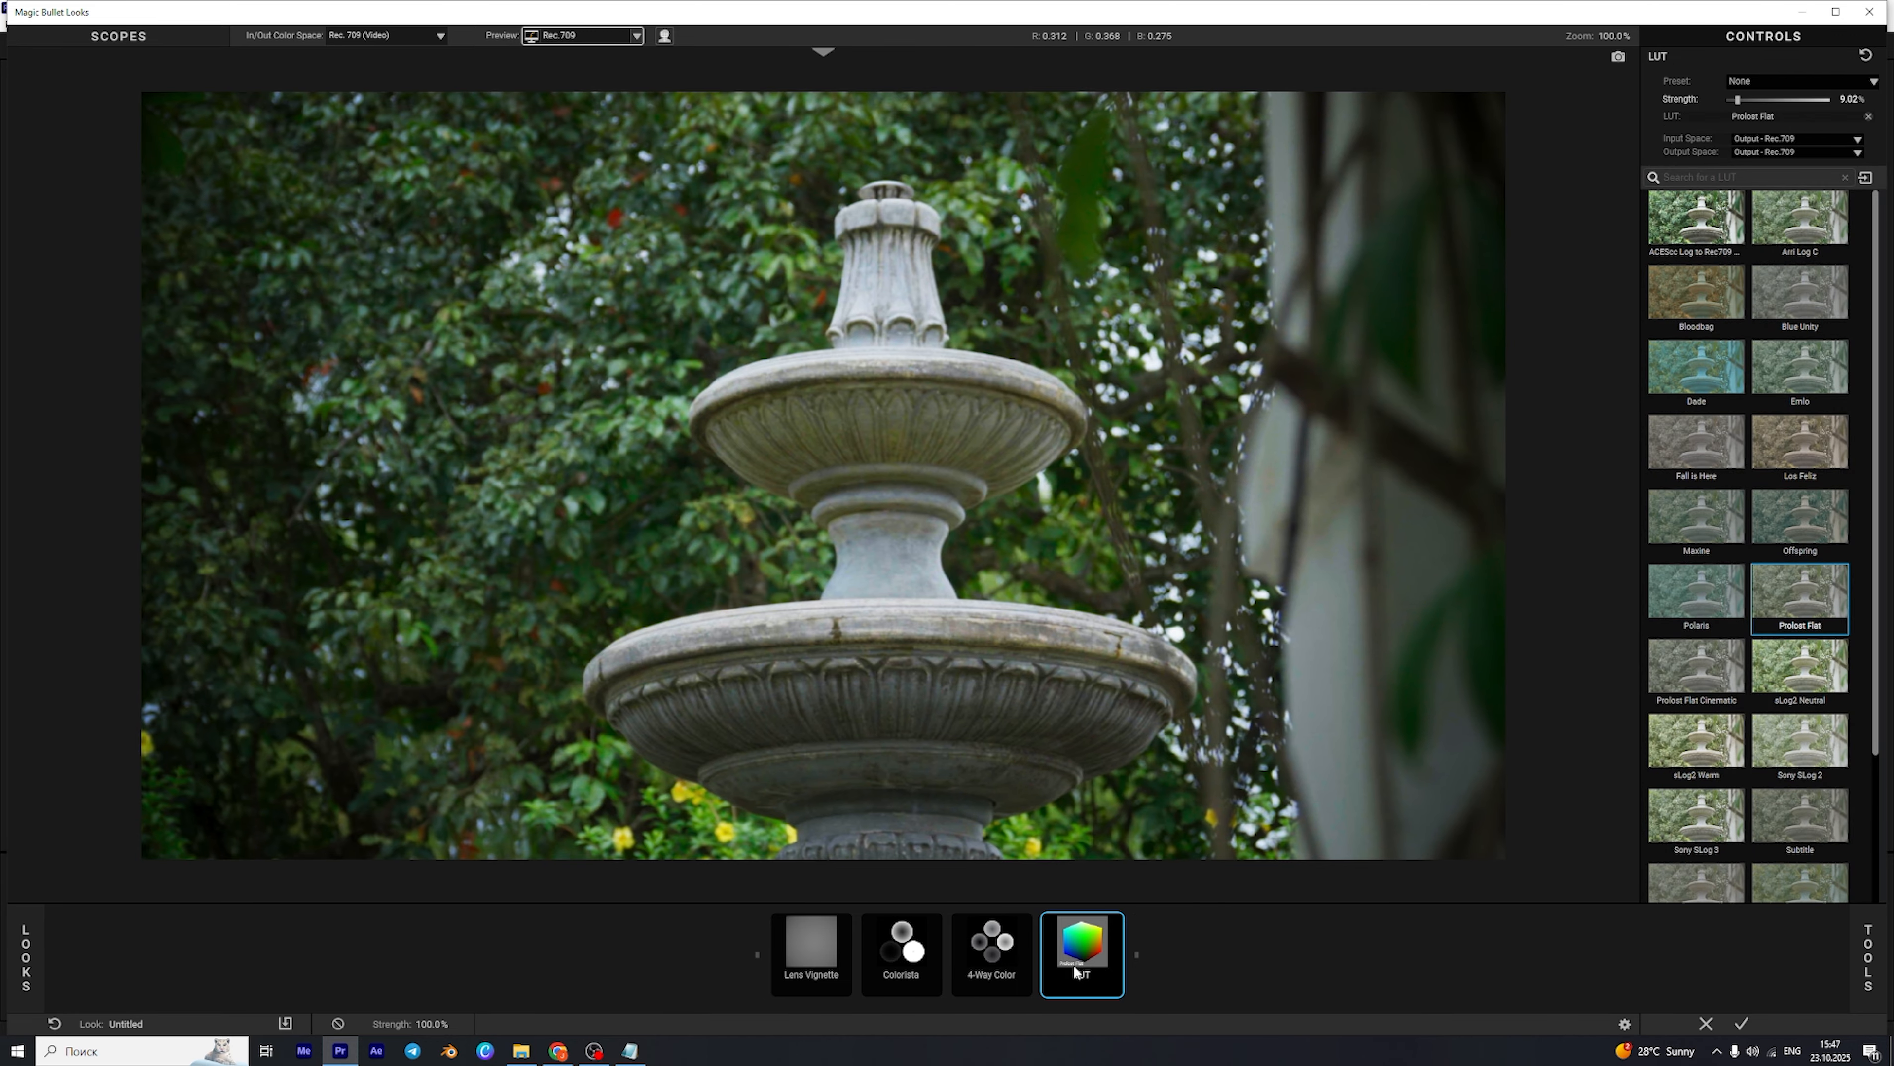
{"action": "left_click", "coordinate": [809, 939]}
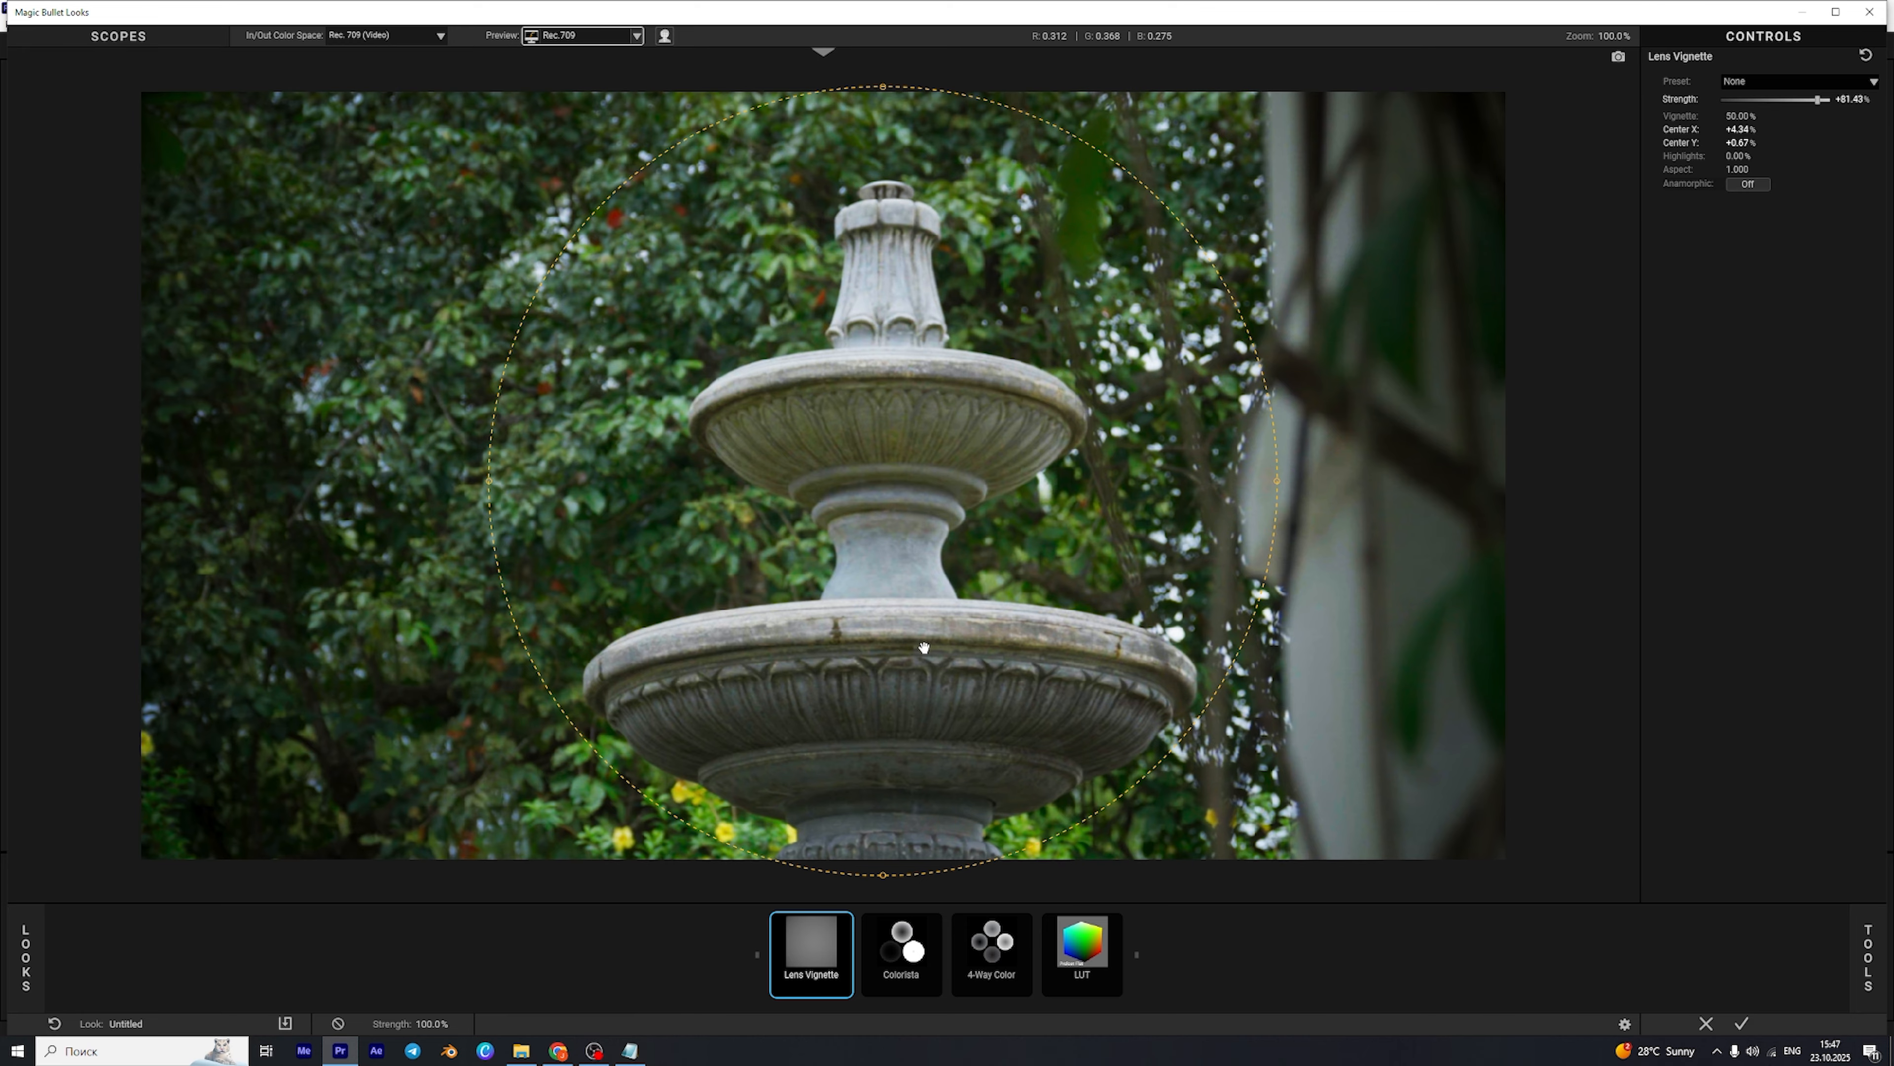
{"action": "left_click", "coordinate": [1740, 1025]}
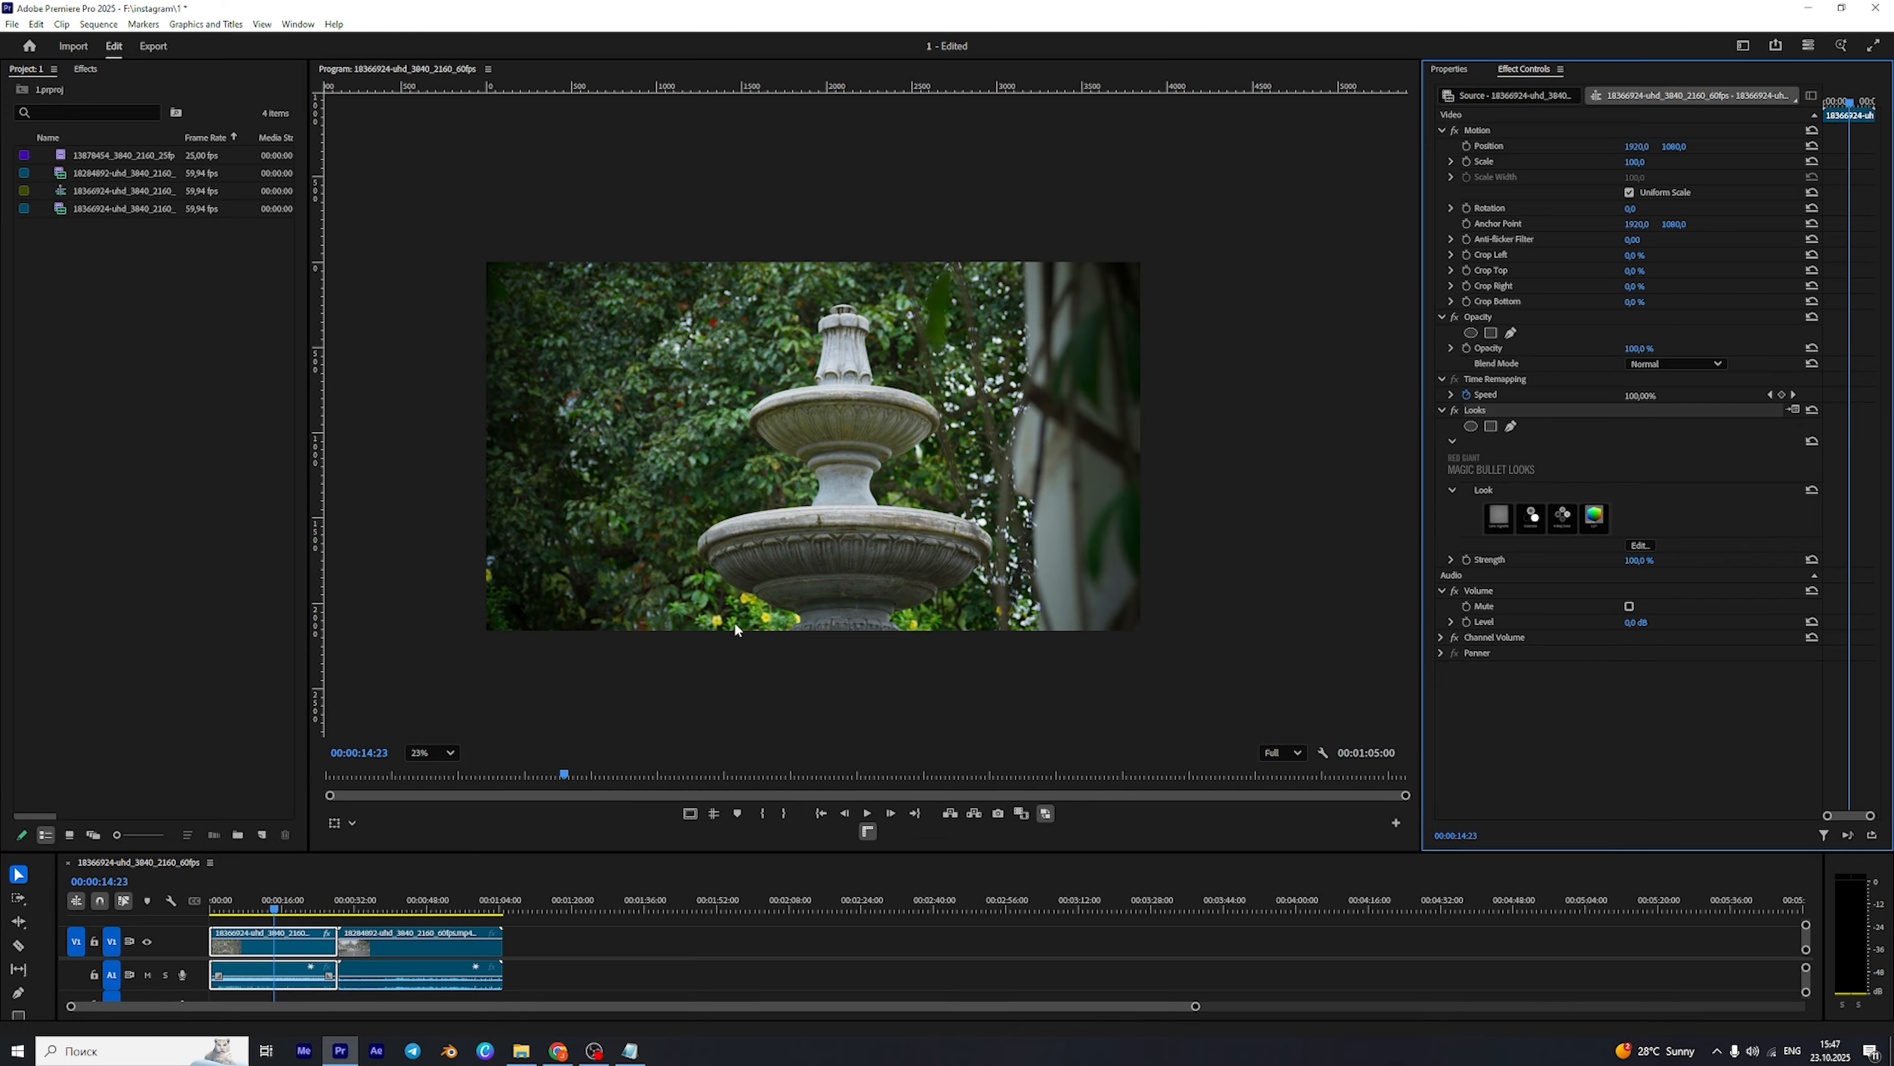
{"action": "left_click", "coordinate": [1452, 409]}
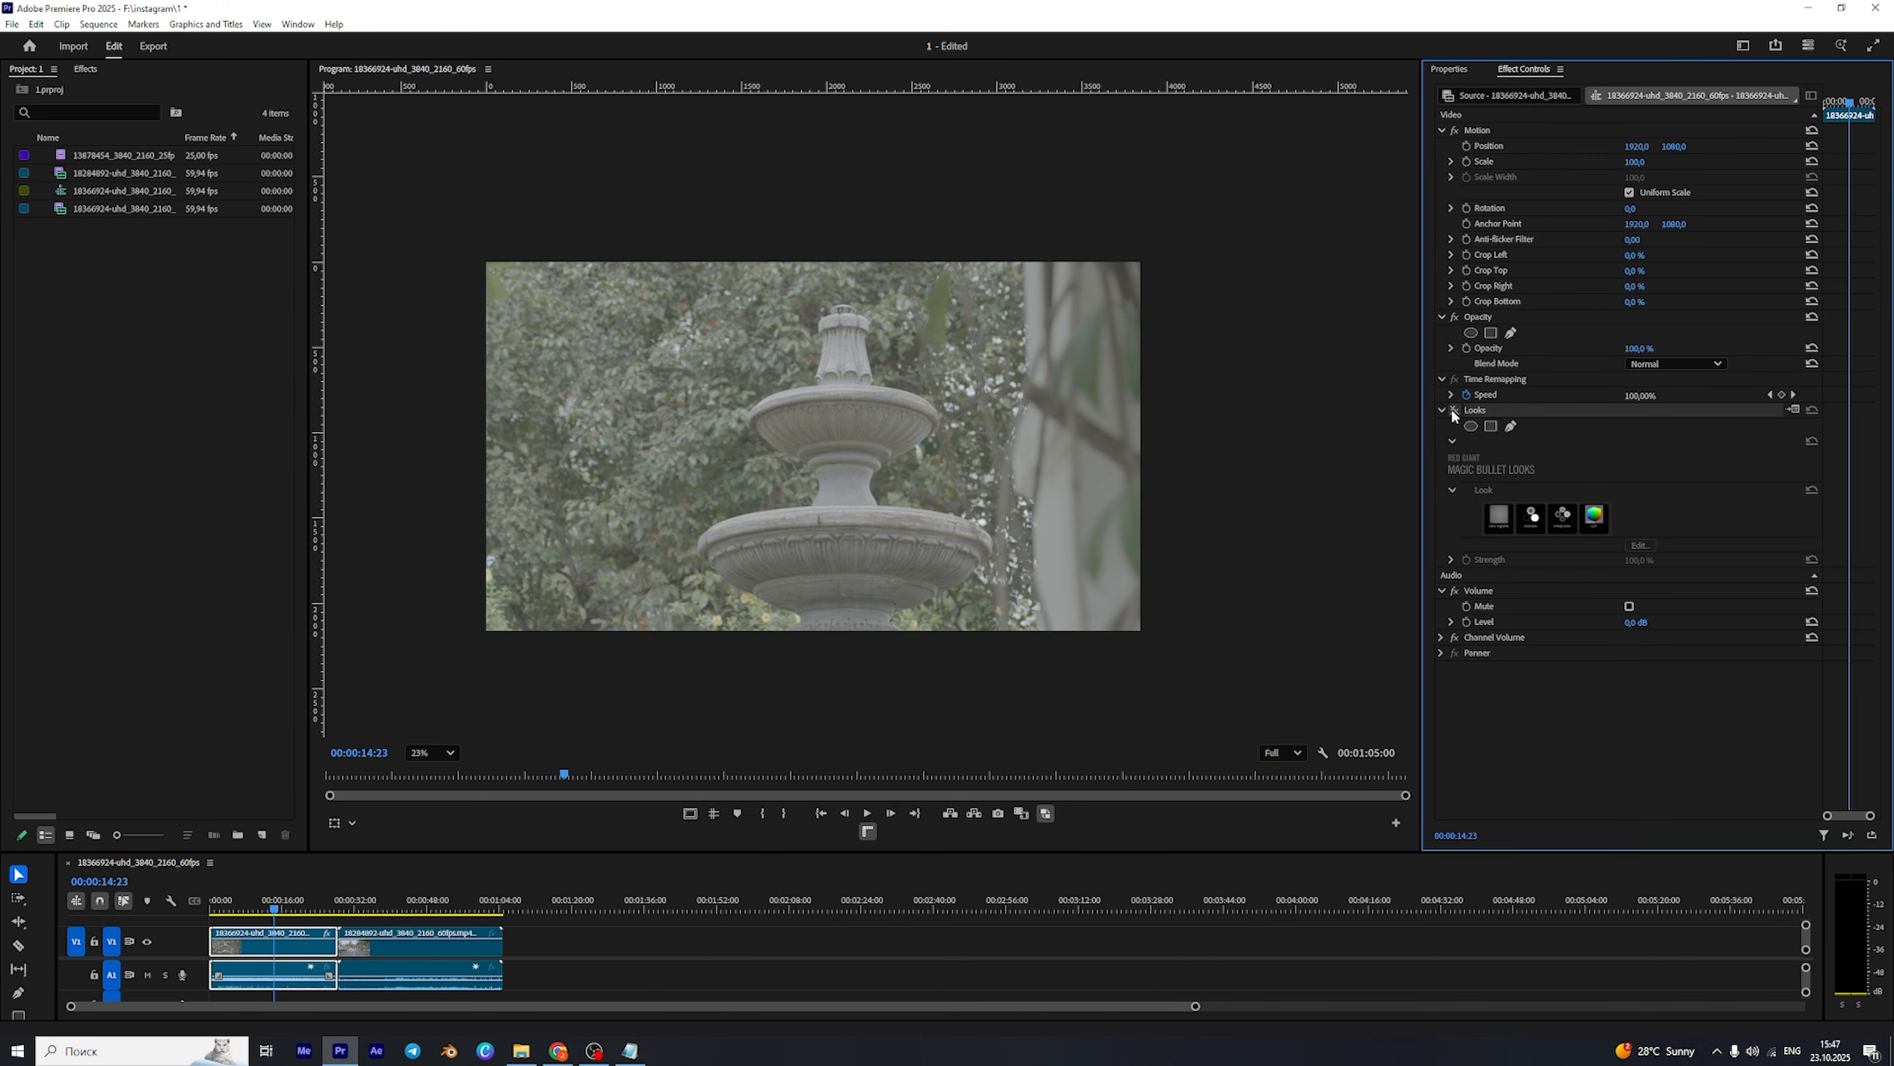
{"action": "left_click", "coordinate": [1452, 410]}
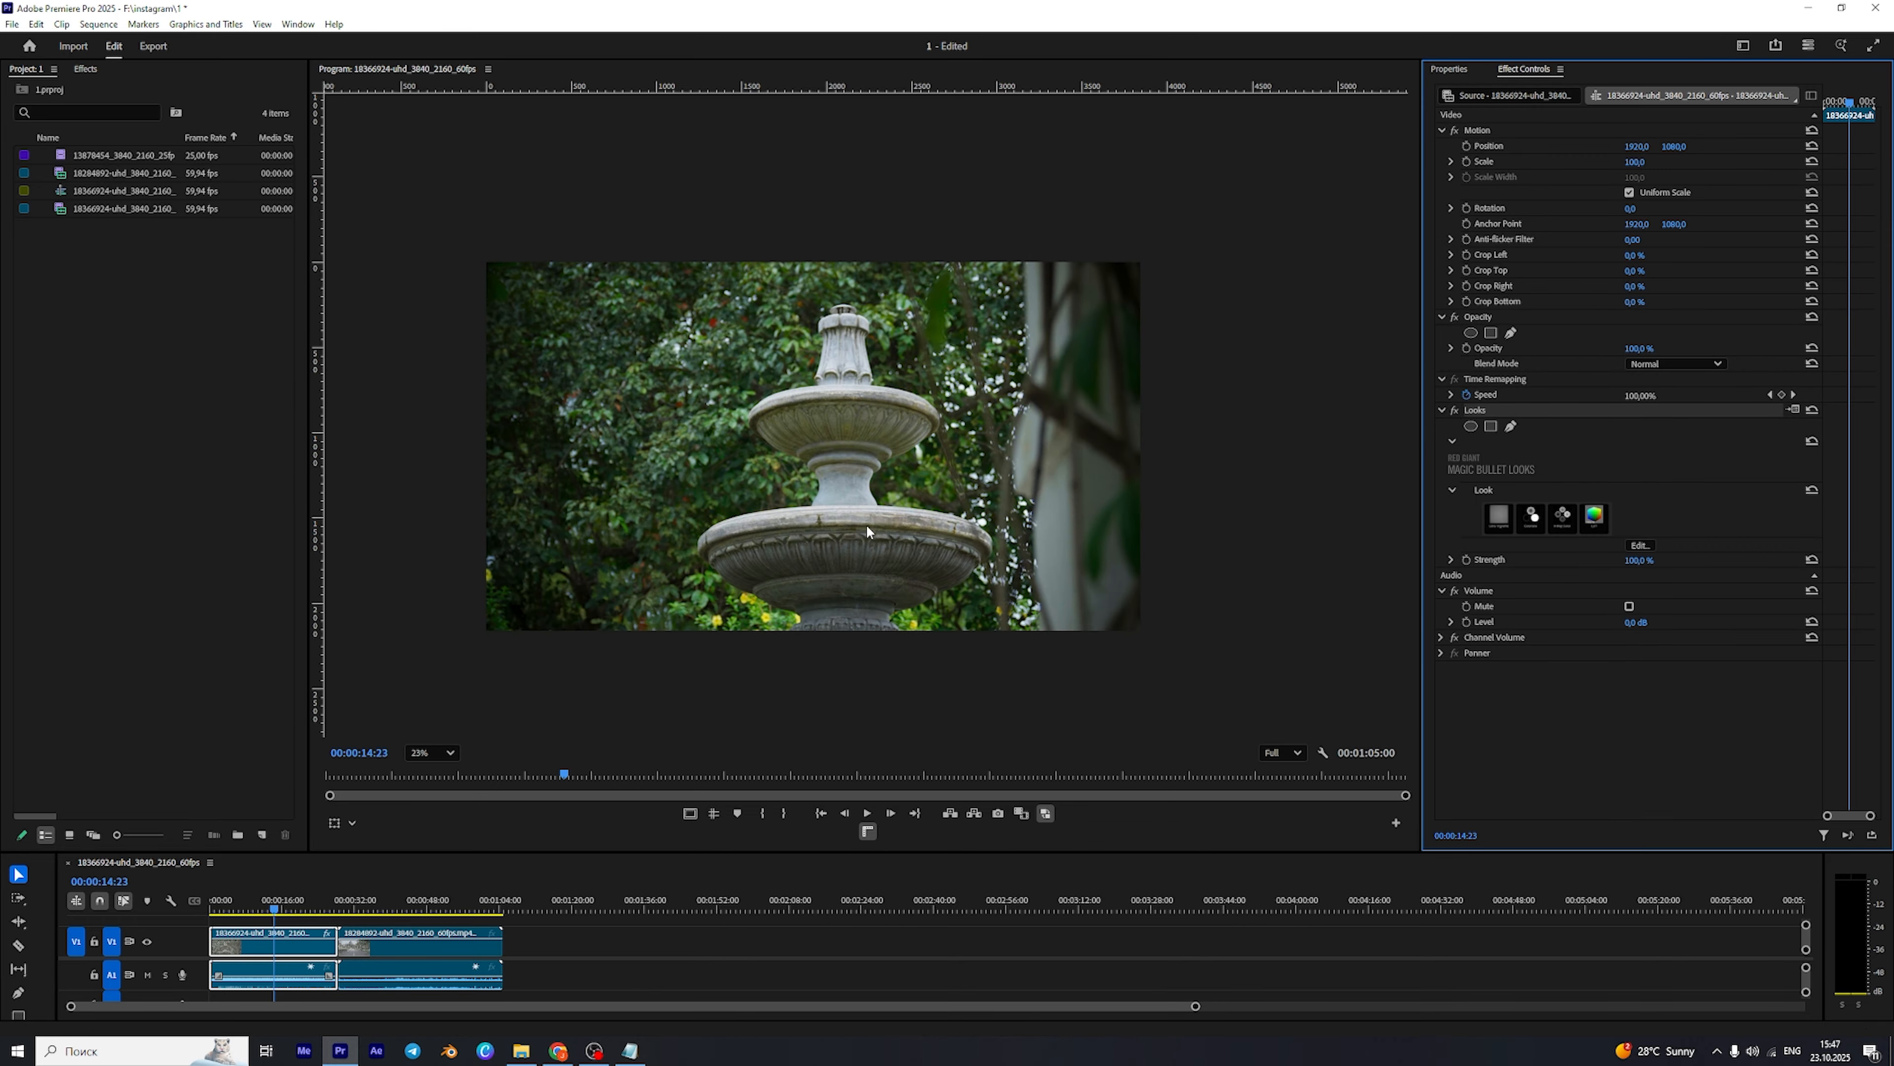
Open the Lumetri Color settings for the fountain clip, collapse Basic Correction and expand the Creative section.
{"action": "left_click", "coordinate": [298, 24]}
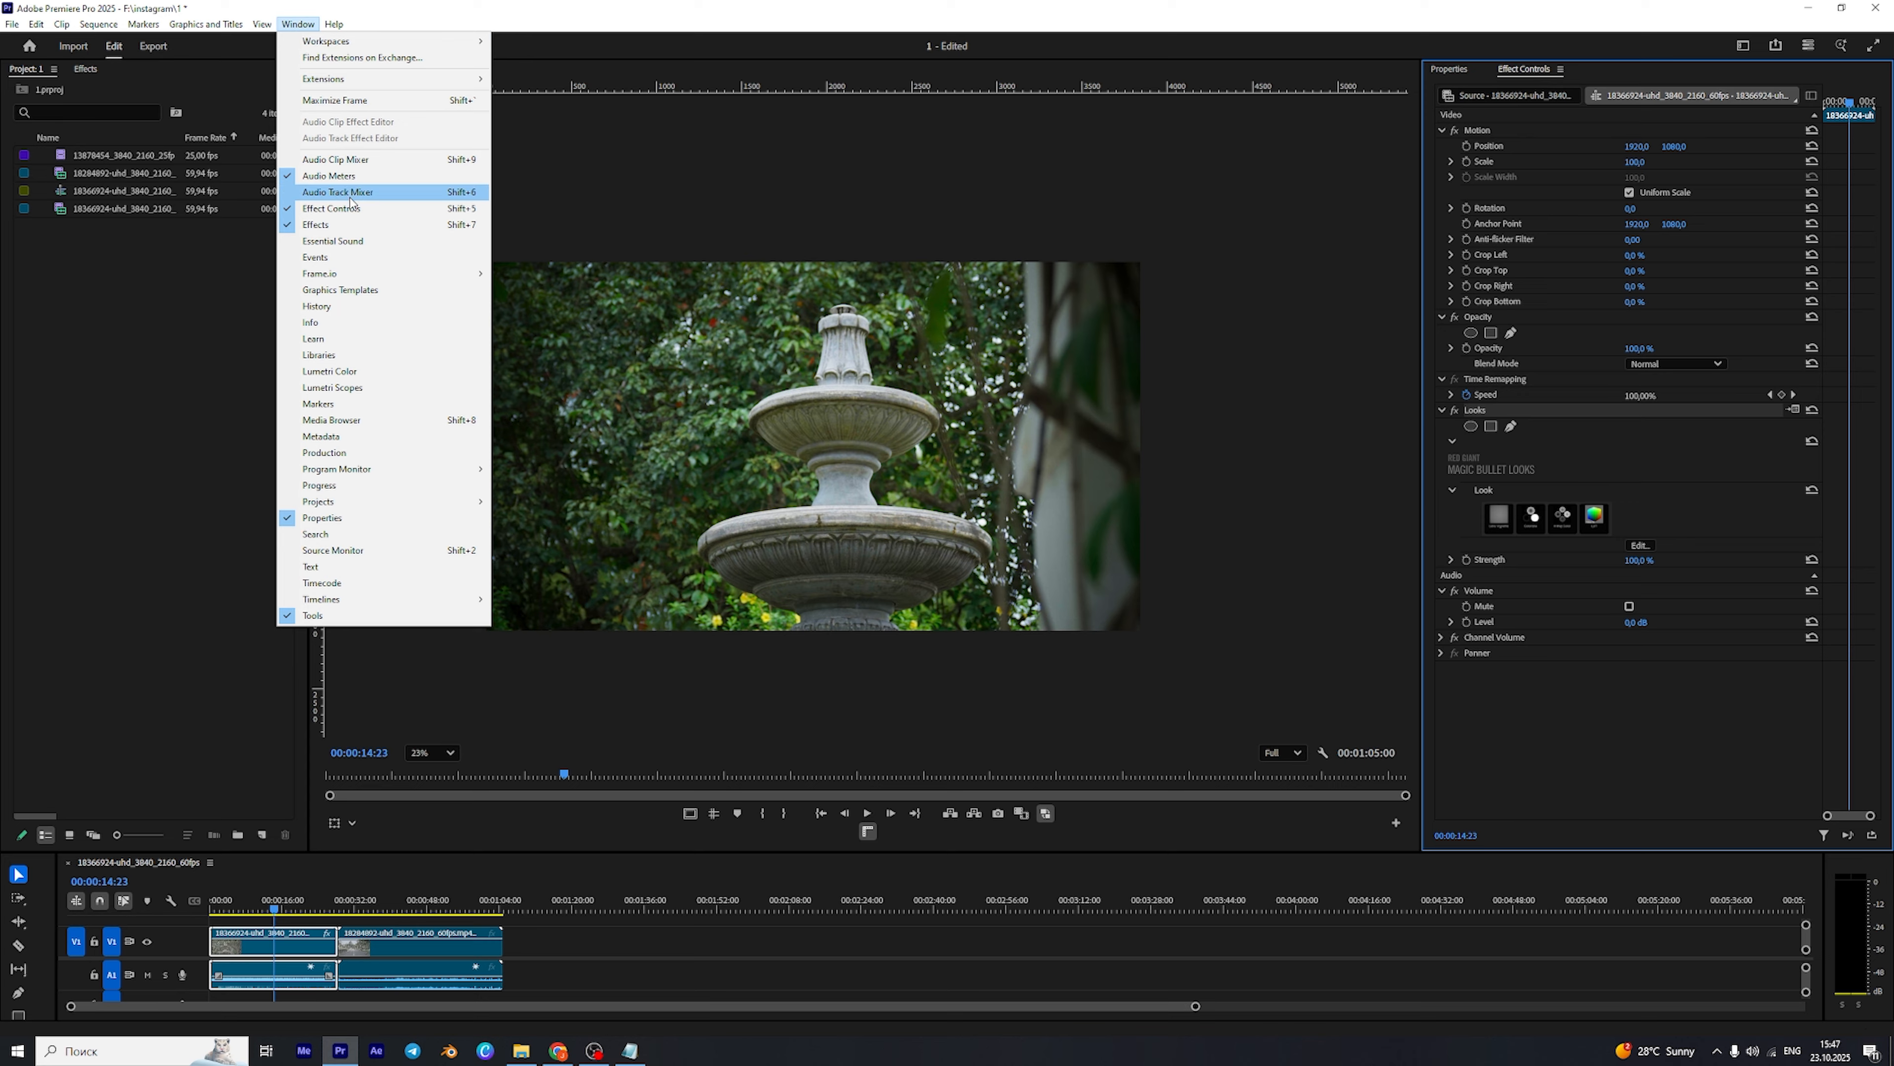
{"action": "left_click", "coordinate": [334, 372]}
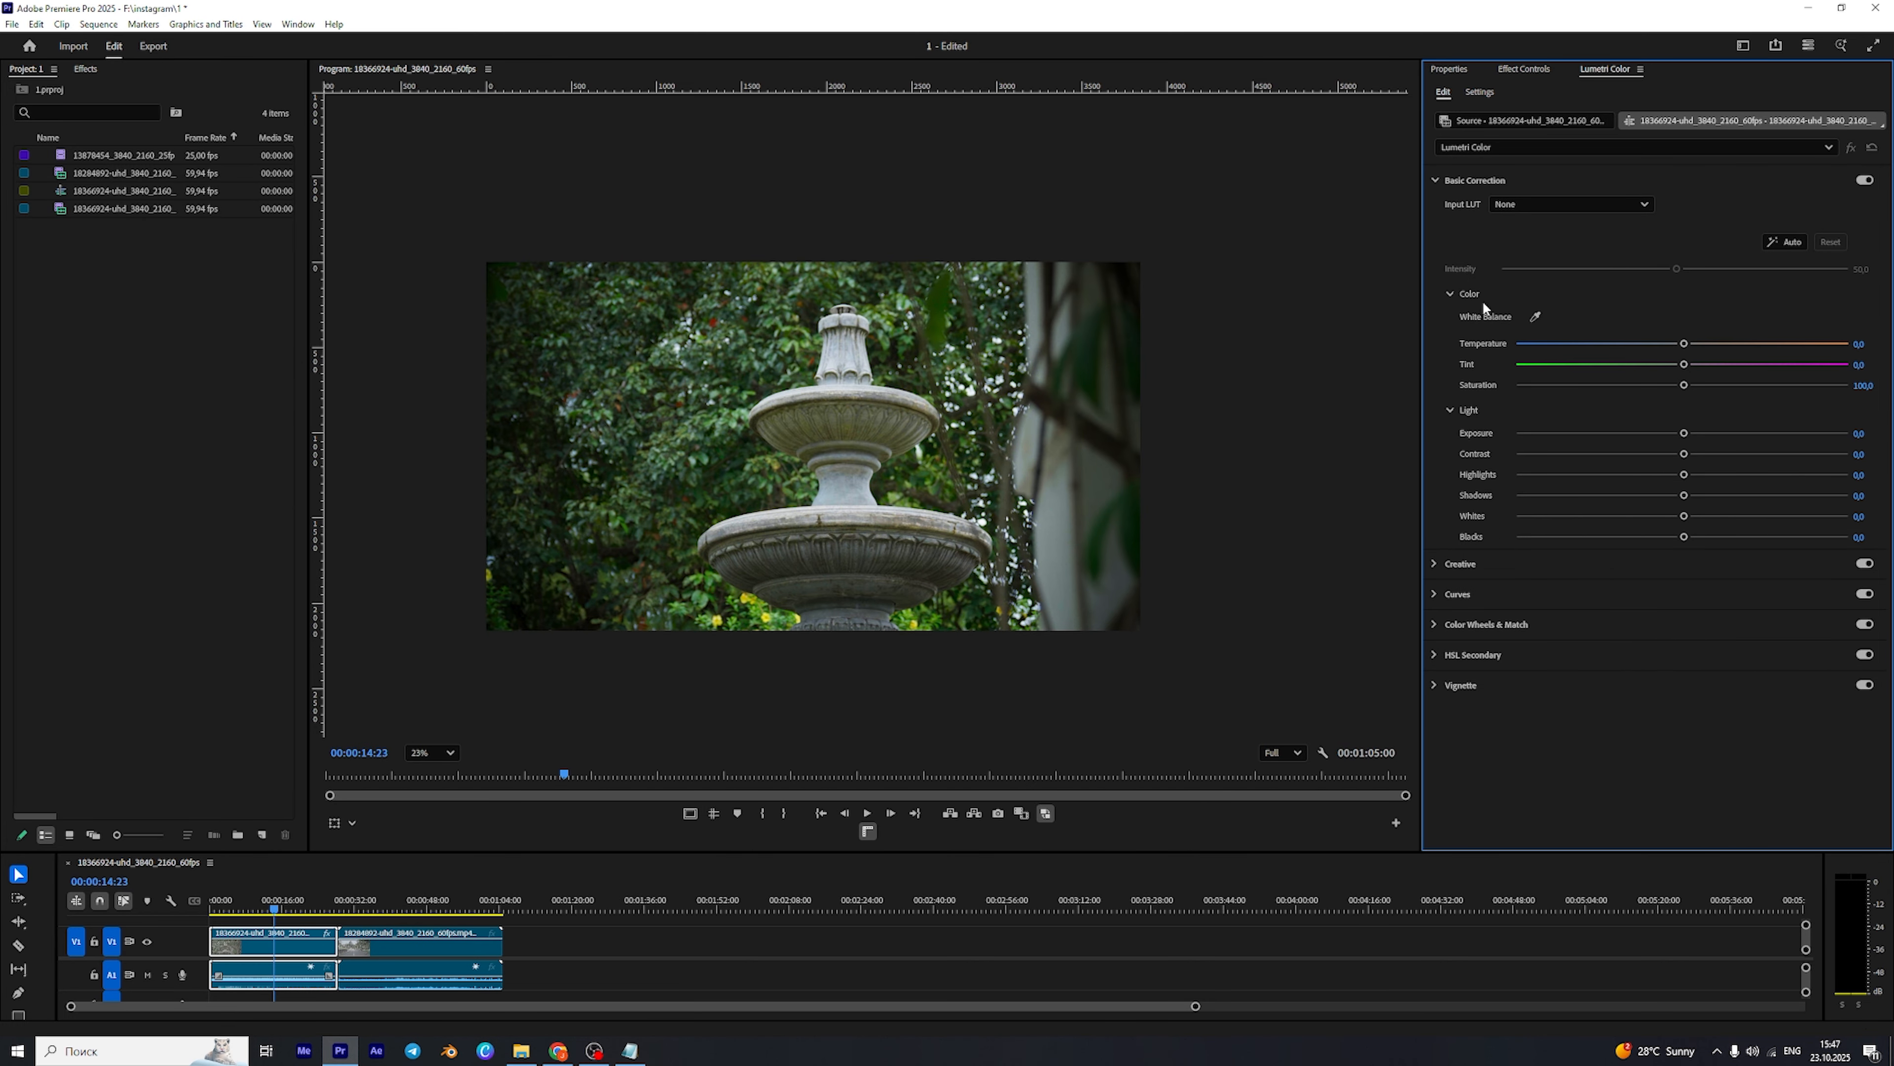
{"action": "left_click", "coordinate": [1435, 181]}
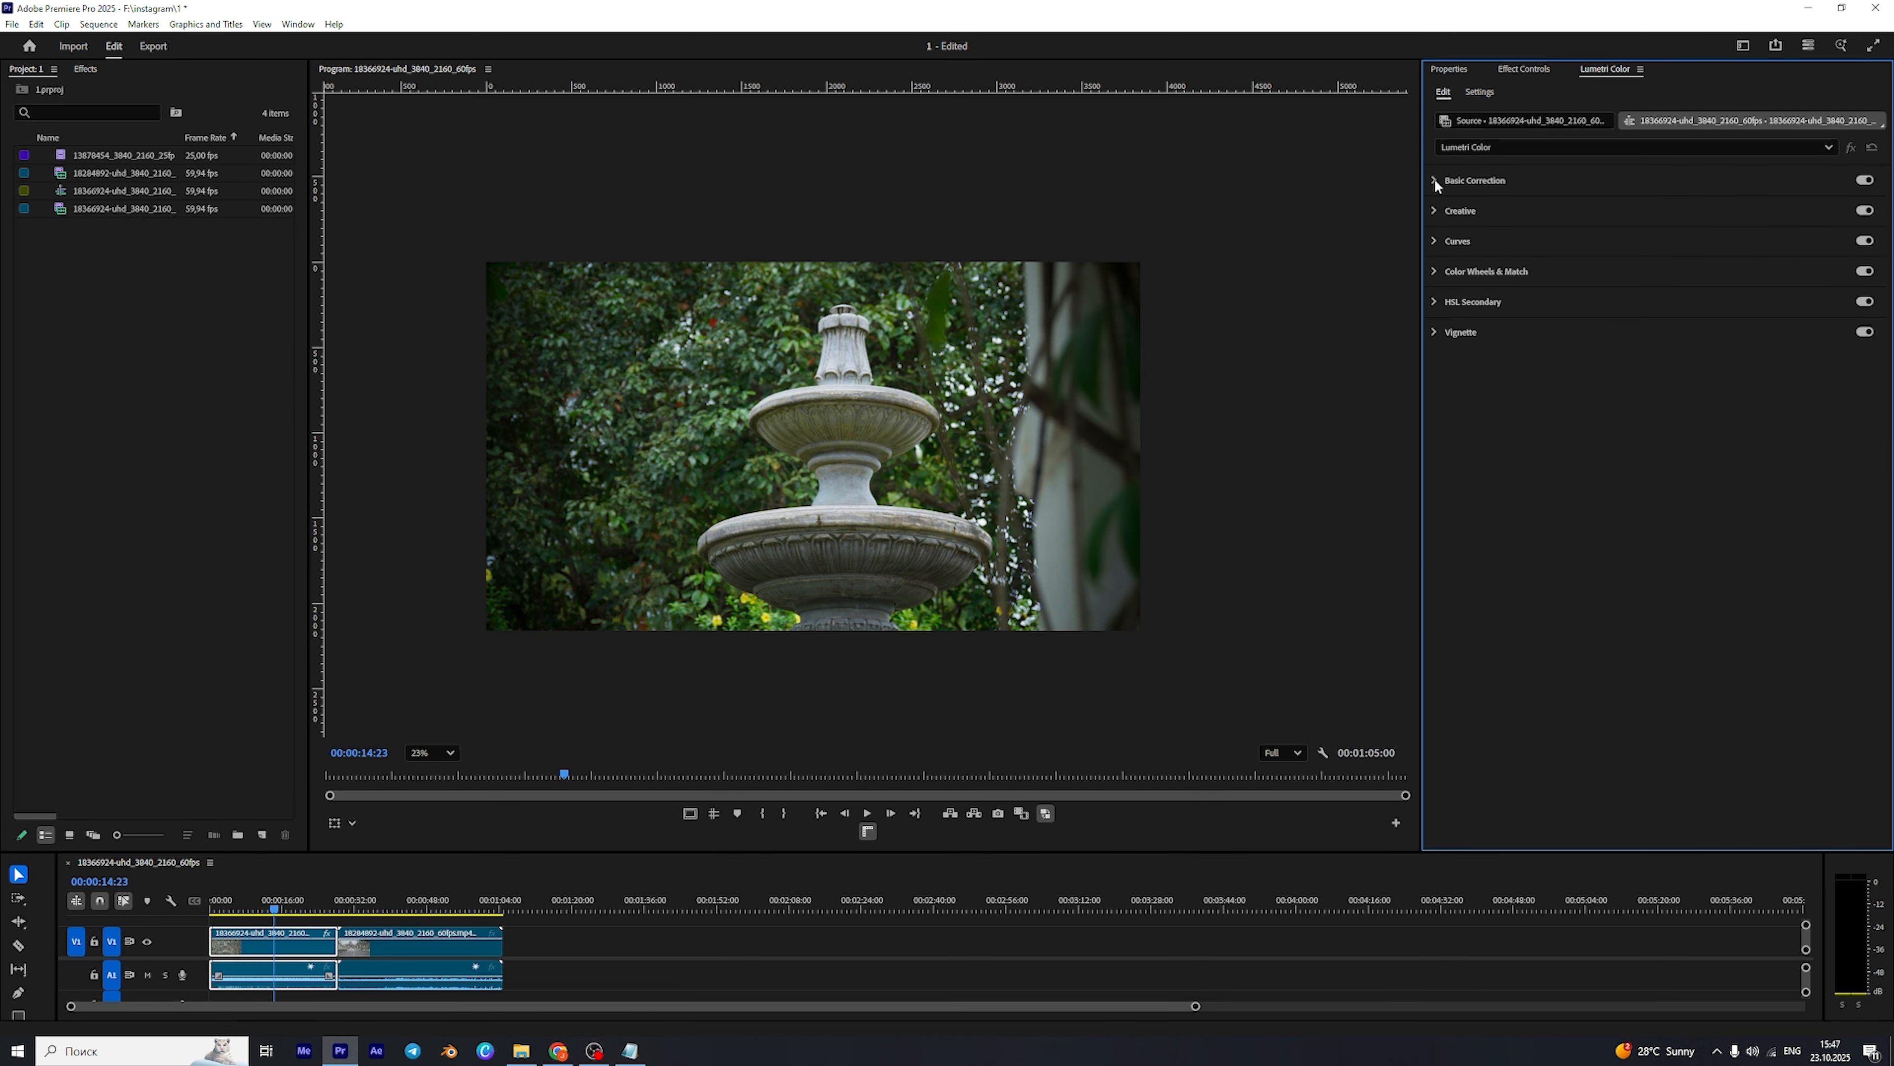
{"action": "left_click", "coordinate": [1435, 208]}
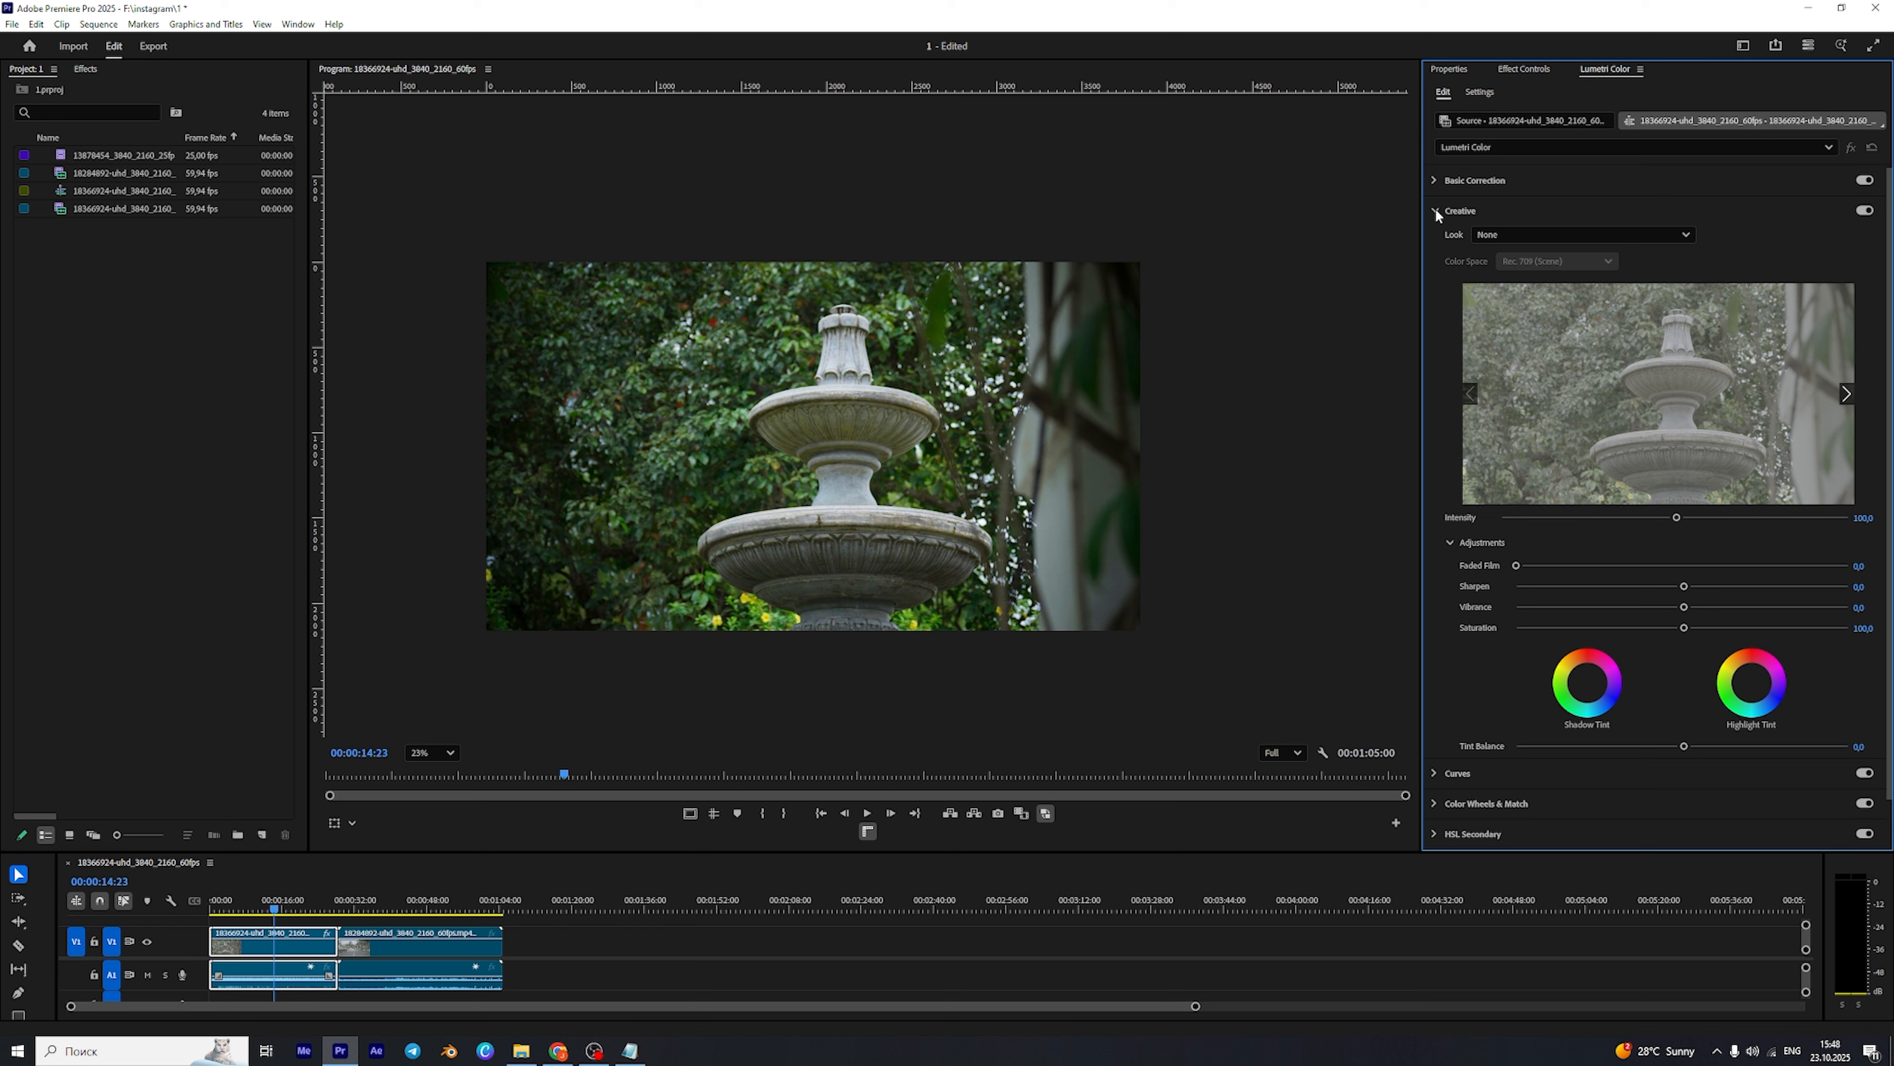
{"action": "left_click", "coordinate": [1434, 210]}
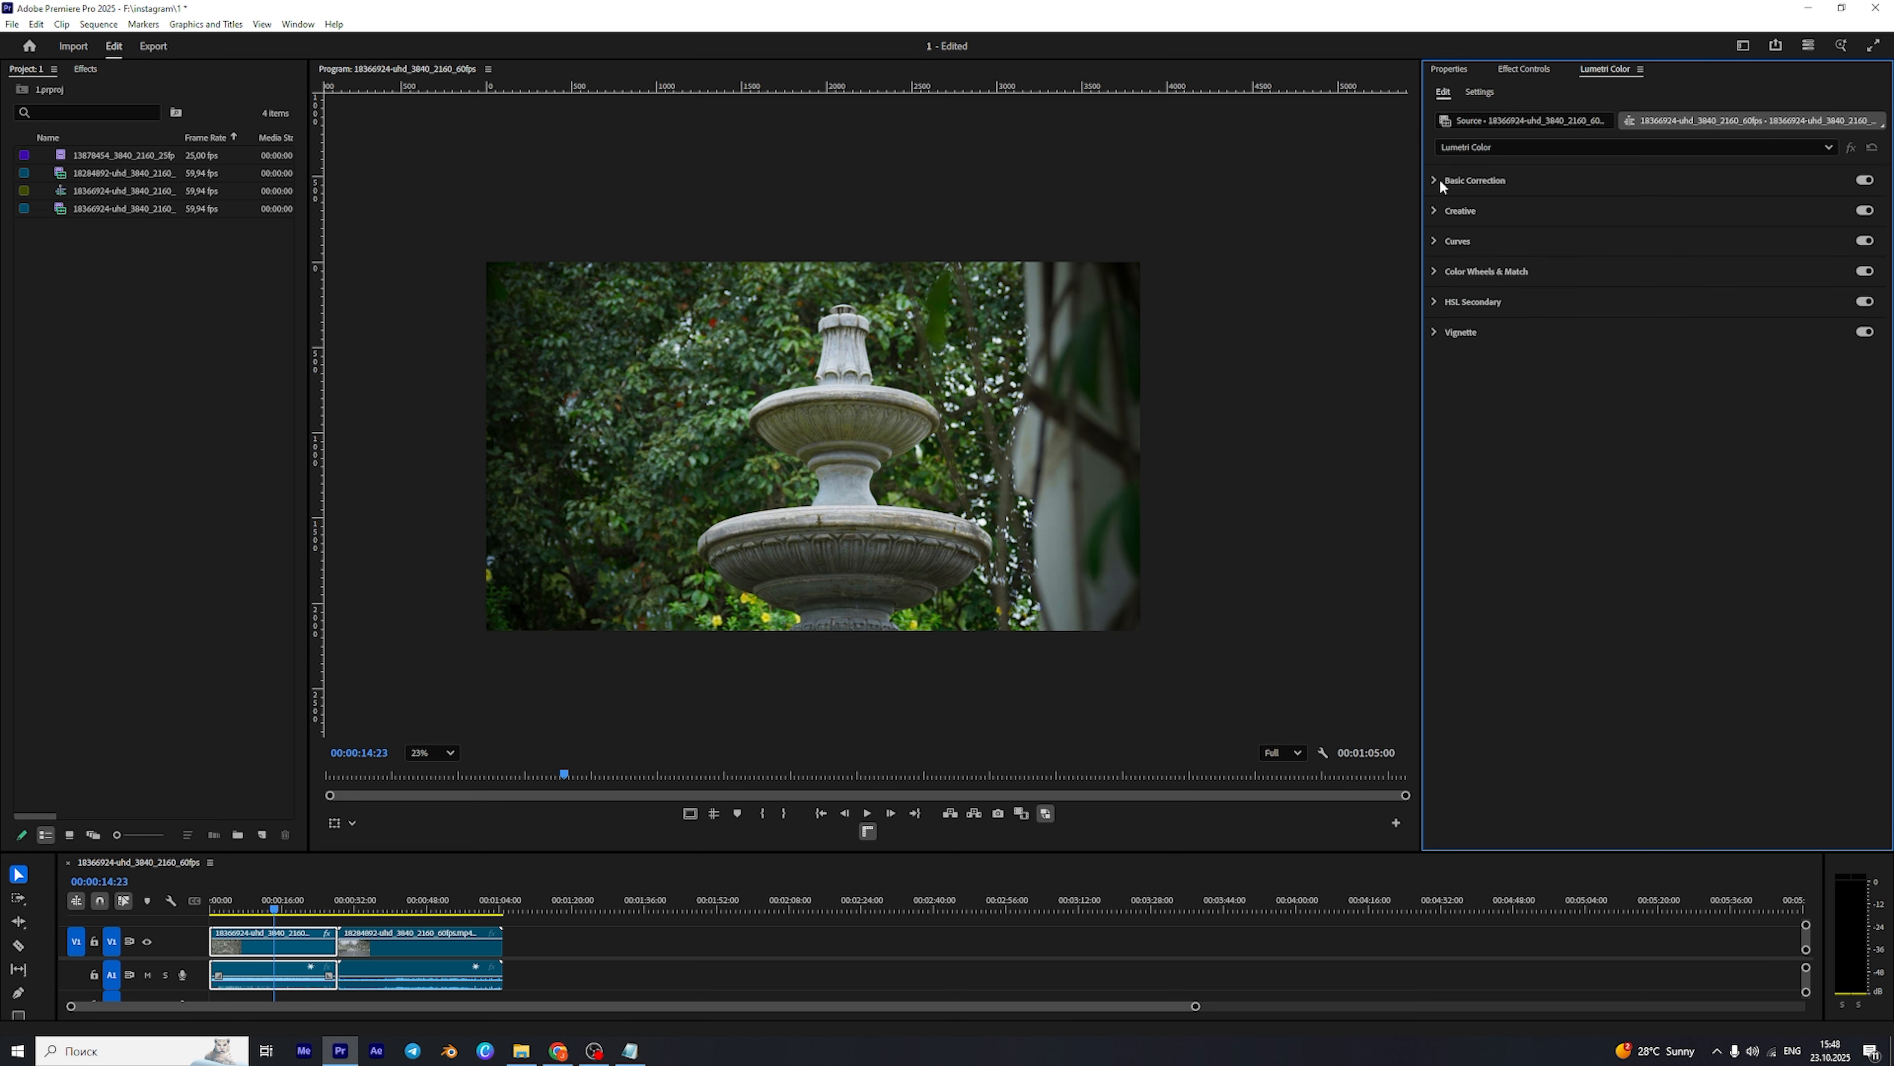
{"action": "left_click", "coordinate": [1524, 69]}
{"action": "left_click", "coordinate": [1596, 69]}
{"action": "left_click", "coordinate": [1433, 211]}
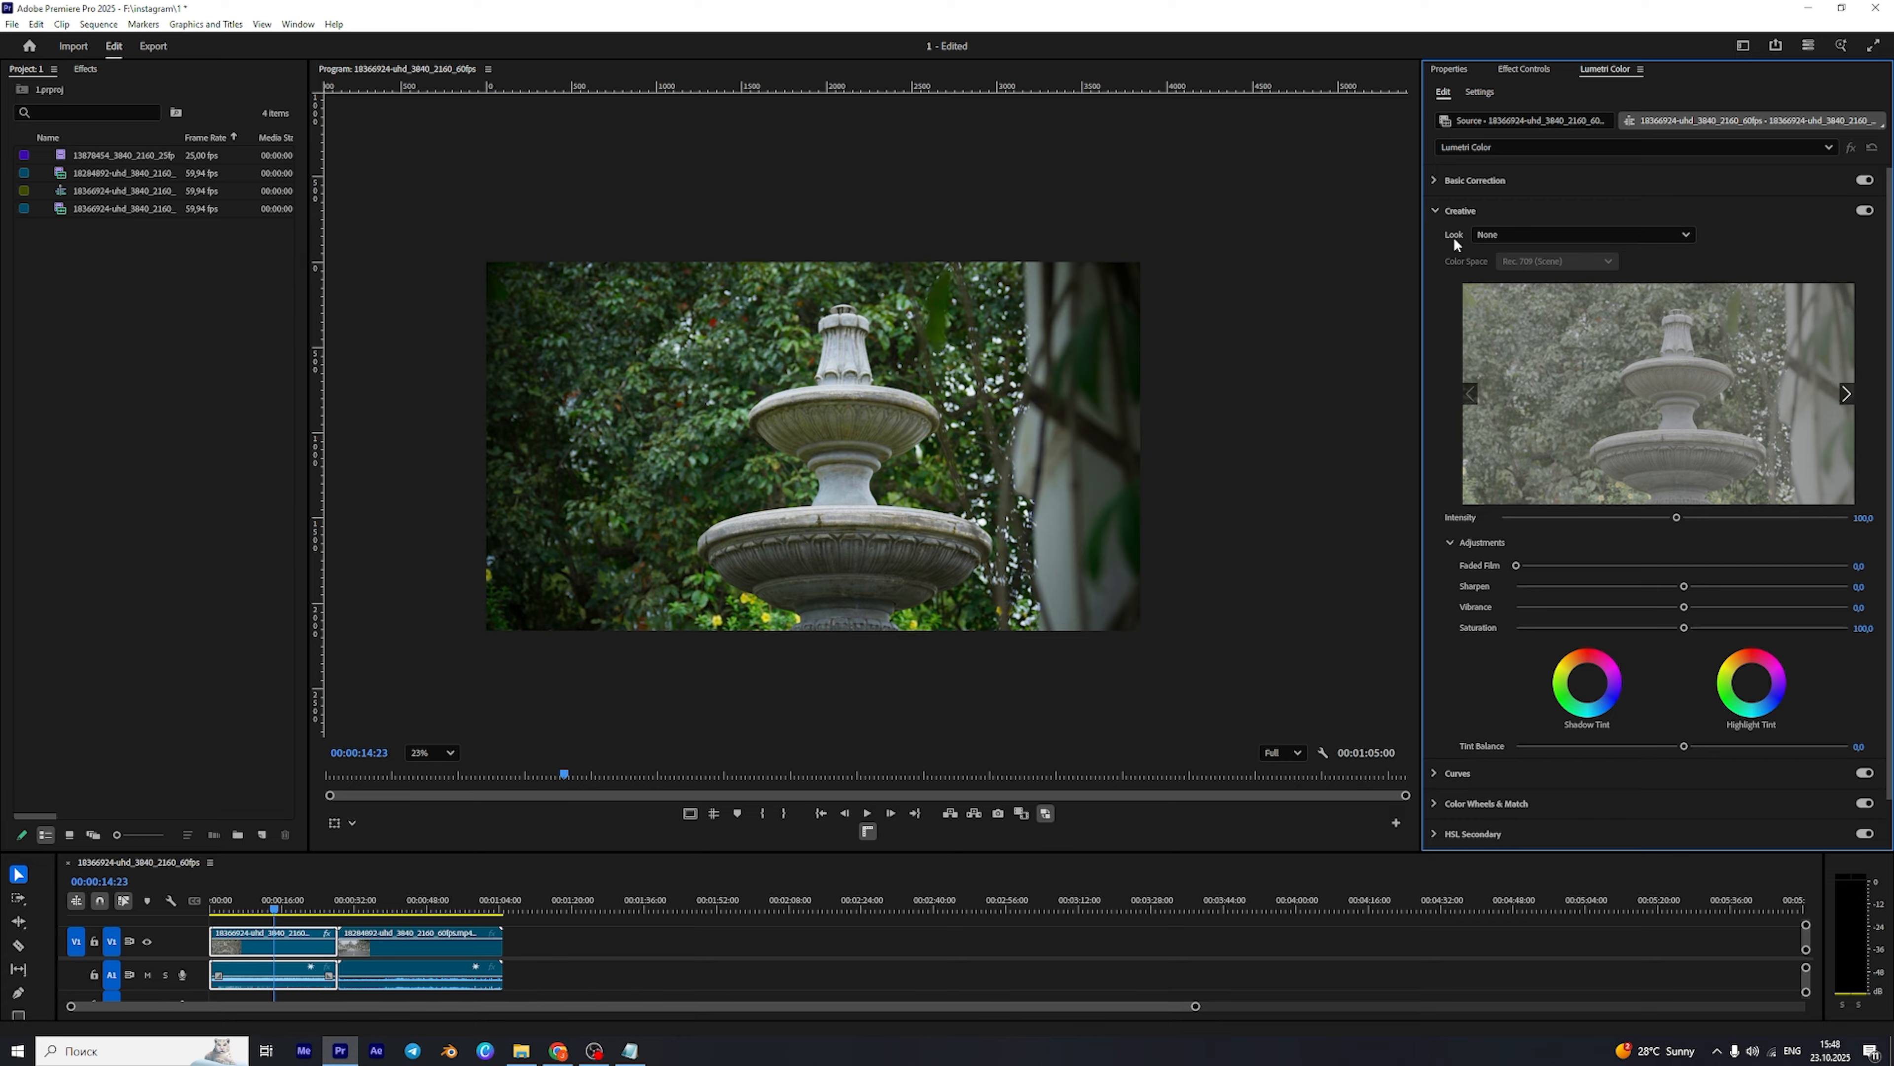
Try the SL GOLD RUSH LDR creative look on the fountain clip, followed by SL GOLD RUSH HDR.
{"action": "left_click", "coordinate": [1501, 237]}
{"action": "scroll", "coordinate": [1531, 666], "scroll_direction": "down", "scroll_amount": 1}
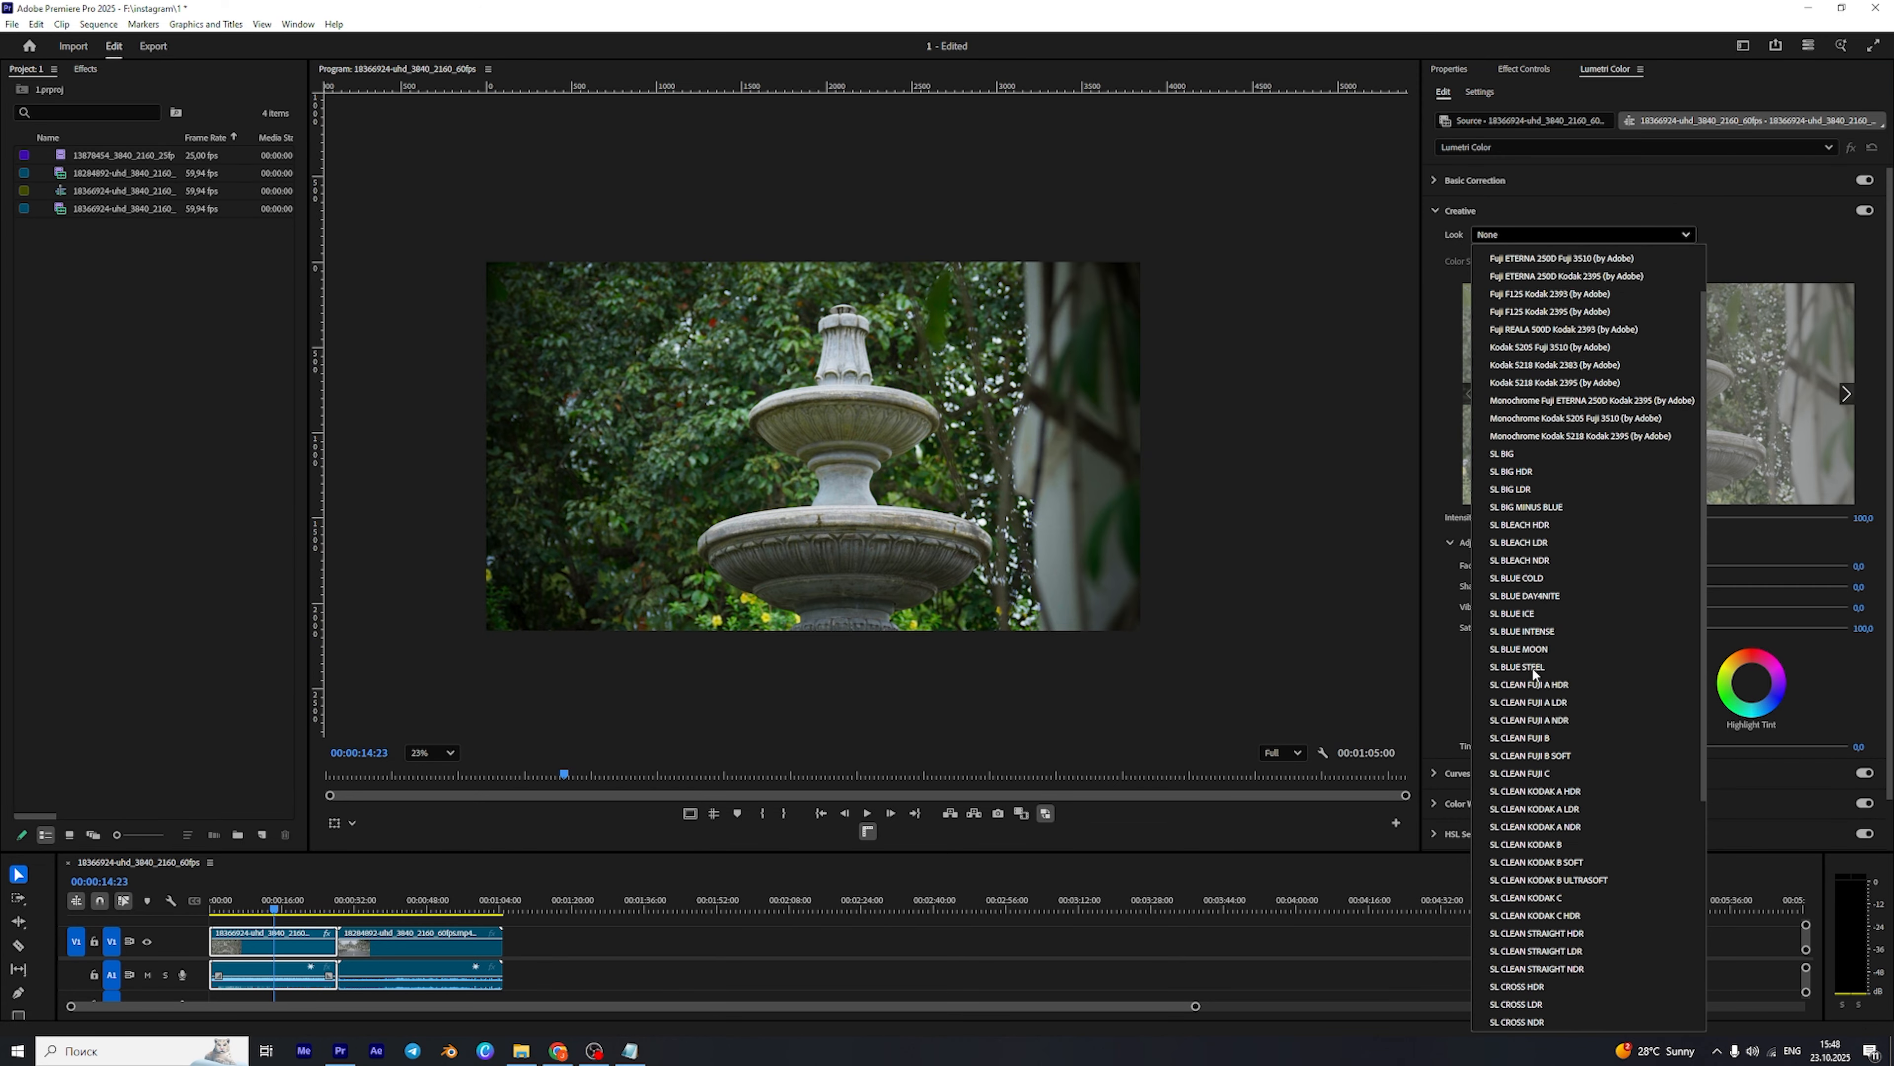
{"action": "scroll", "coordinate": [1530, 674], "scroll_direction": "down", "scroll_amount": 4}
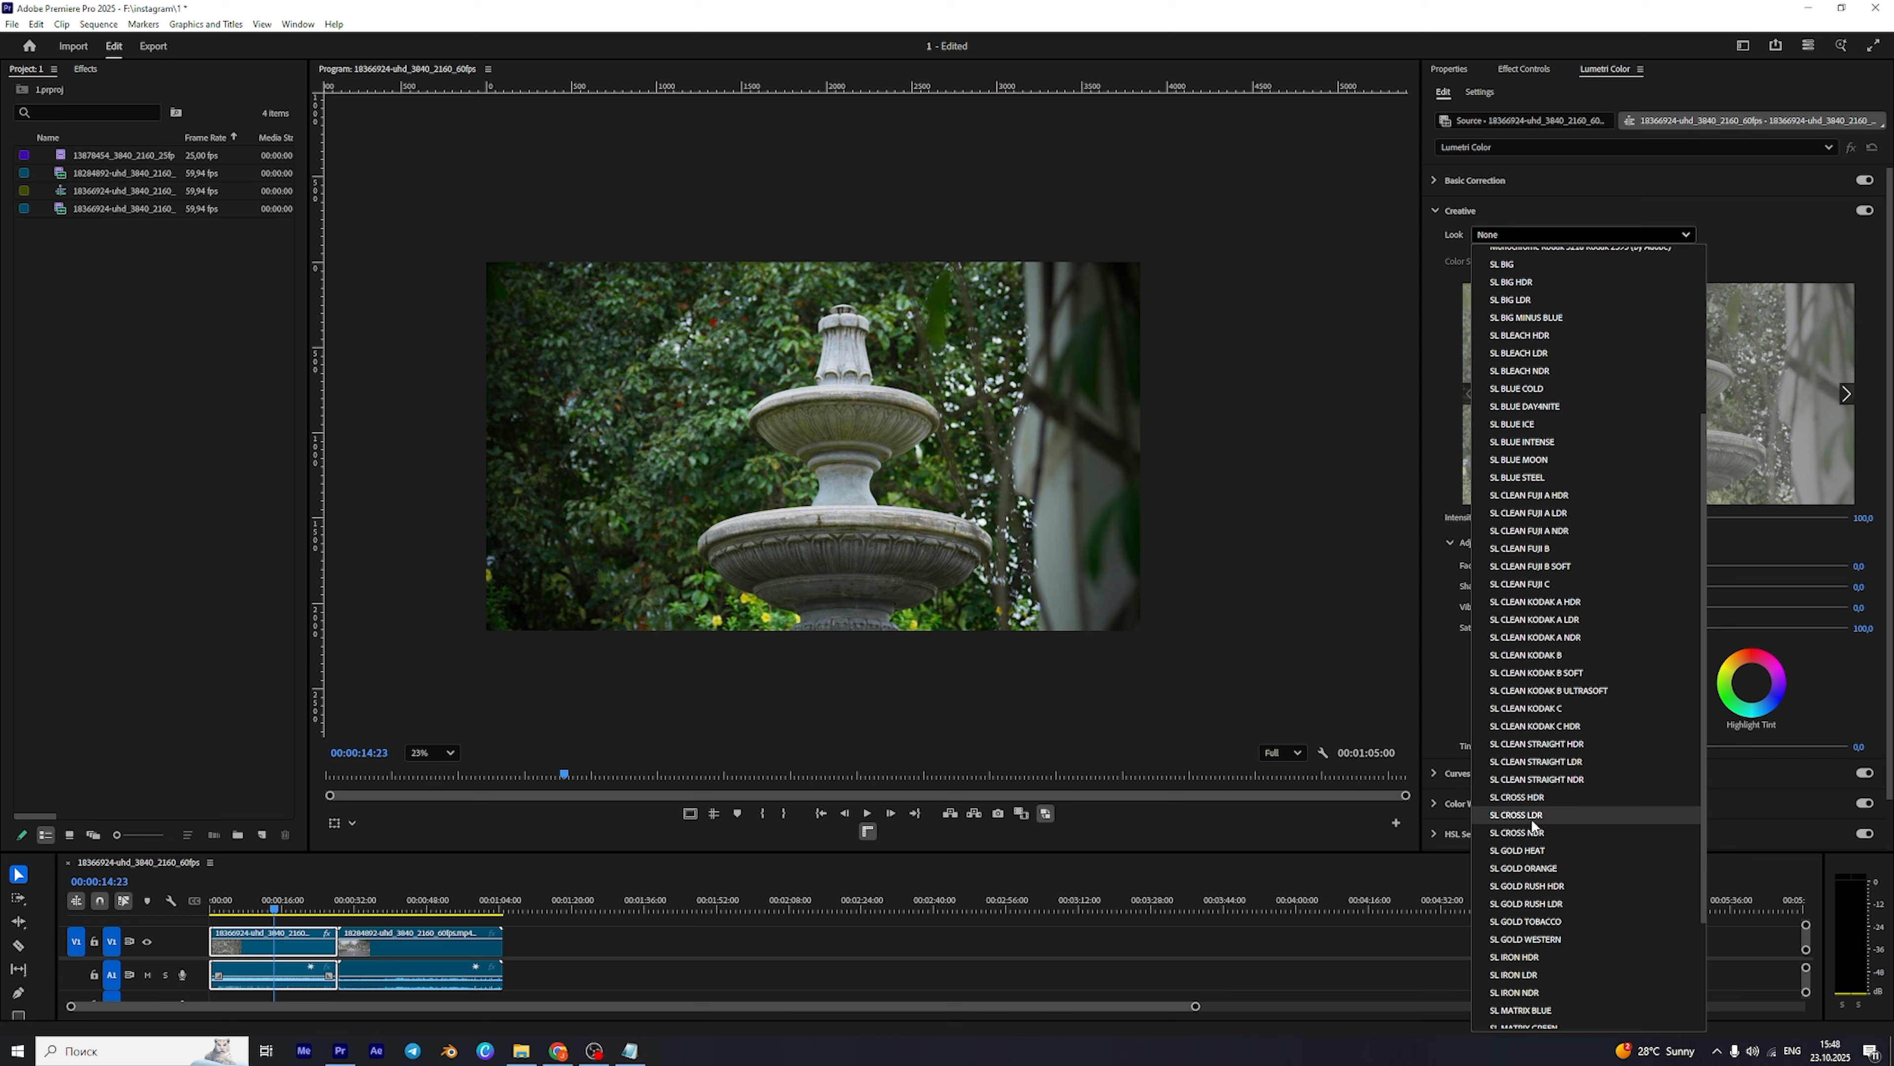
{"action": "left_click", "coordinate": [1542, 903]}
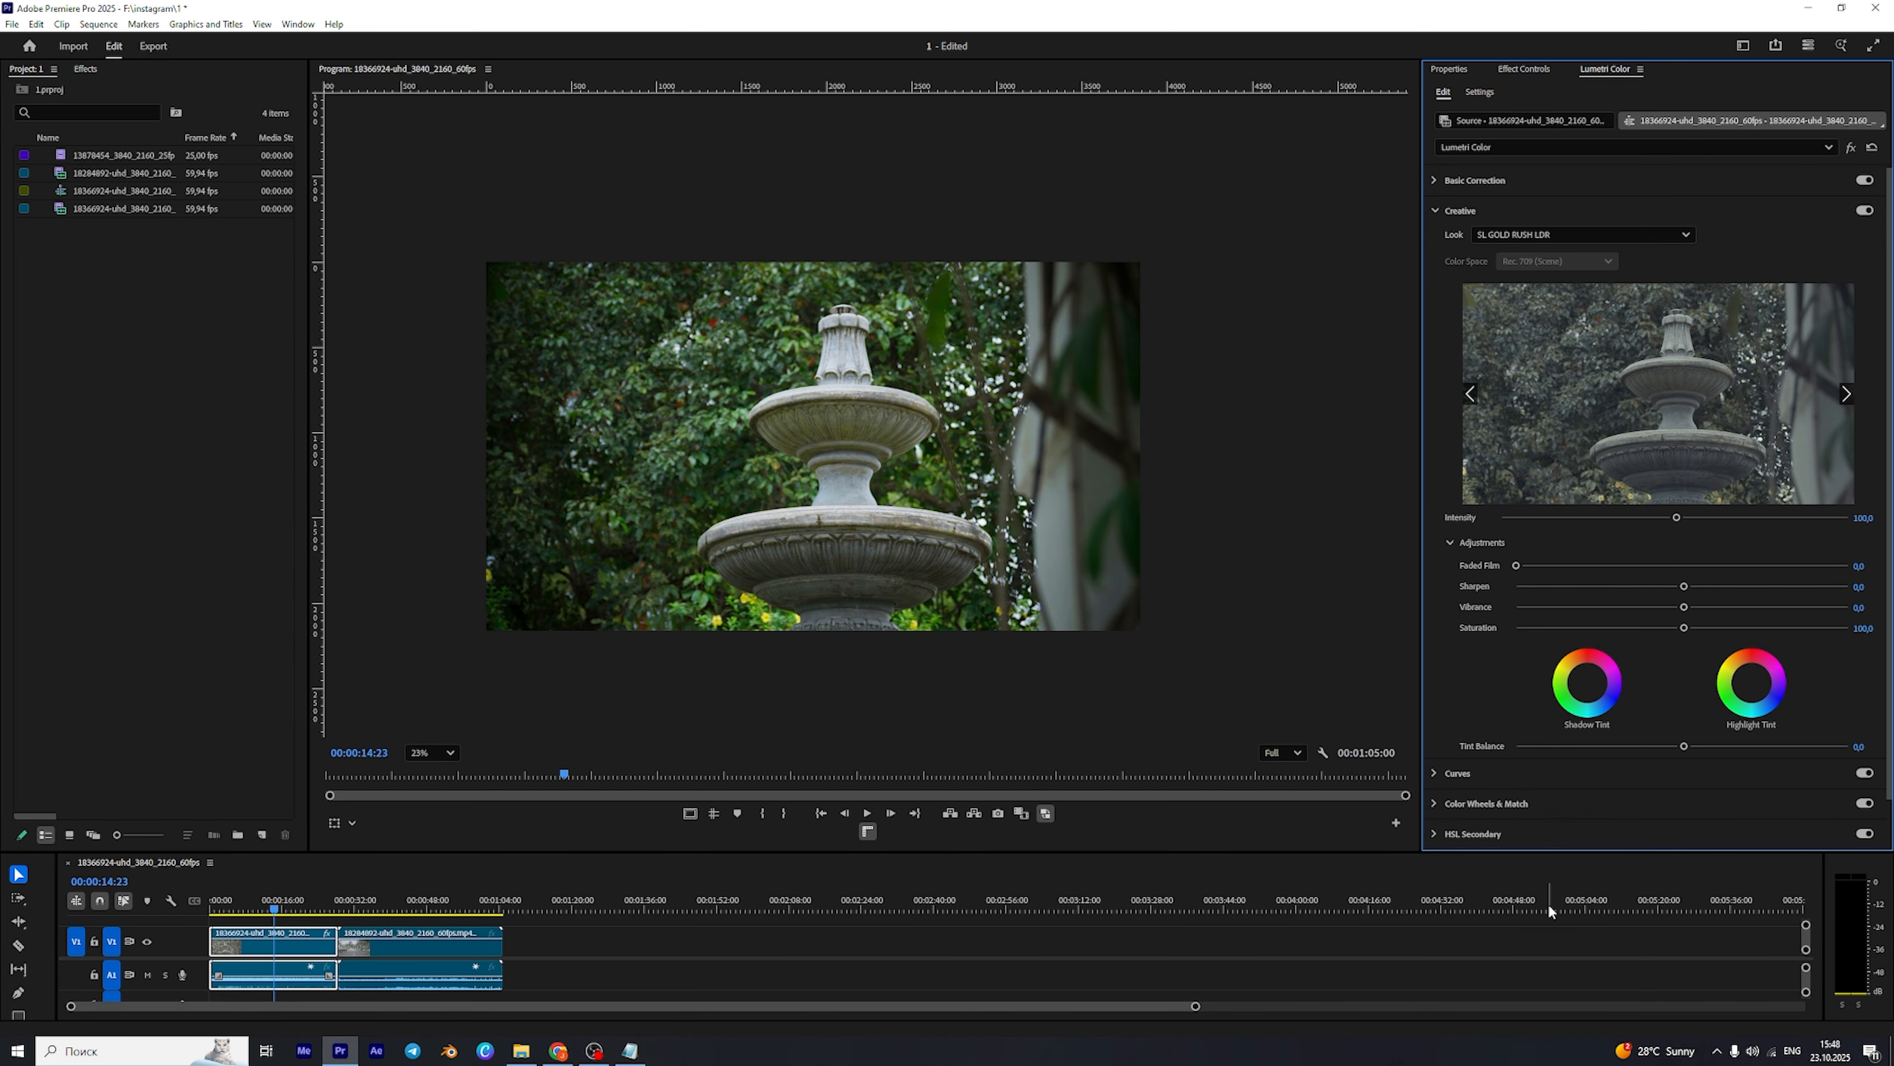
{"action": "left_click", "coordinate": [1501, 238]}
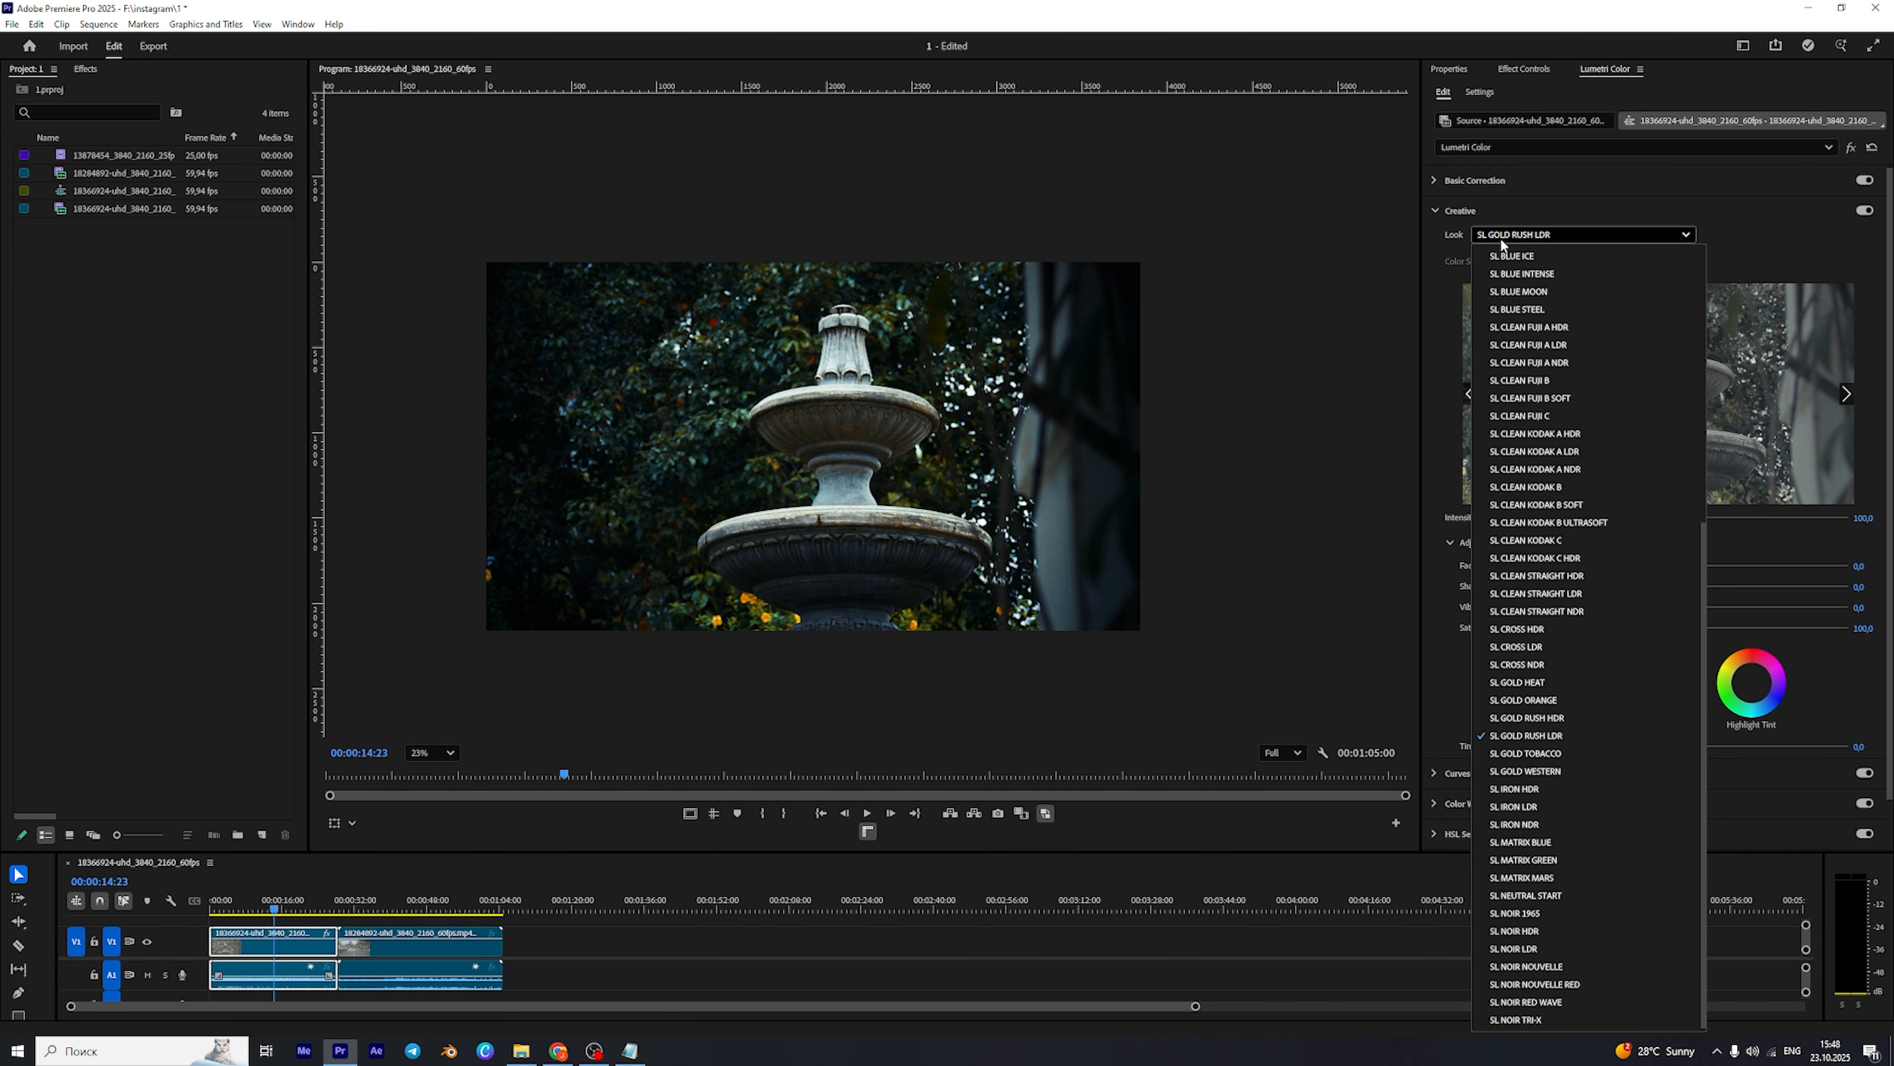
{"action": "left_click", "coordinate": [1548, 721]}
Try the SL GOLD ORANGE, SL GOLD TOBACCO and SL GOLD WESTERN creative looks on the fountain clip.
{"action": "left_click", "coordinate": [1538, 235]}
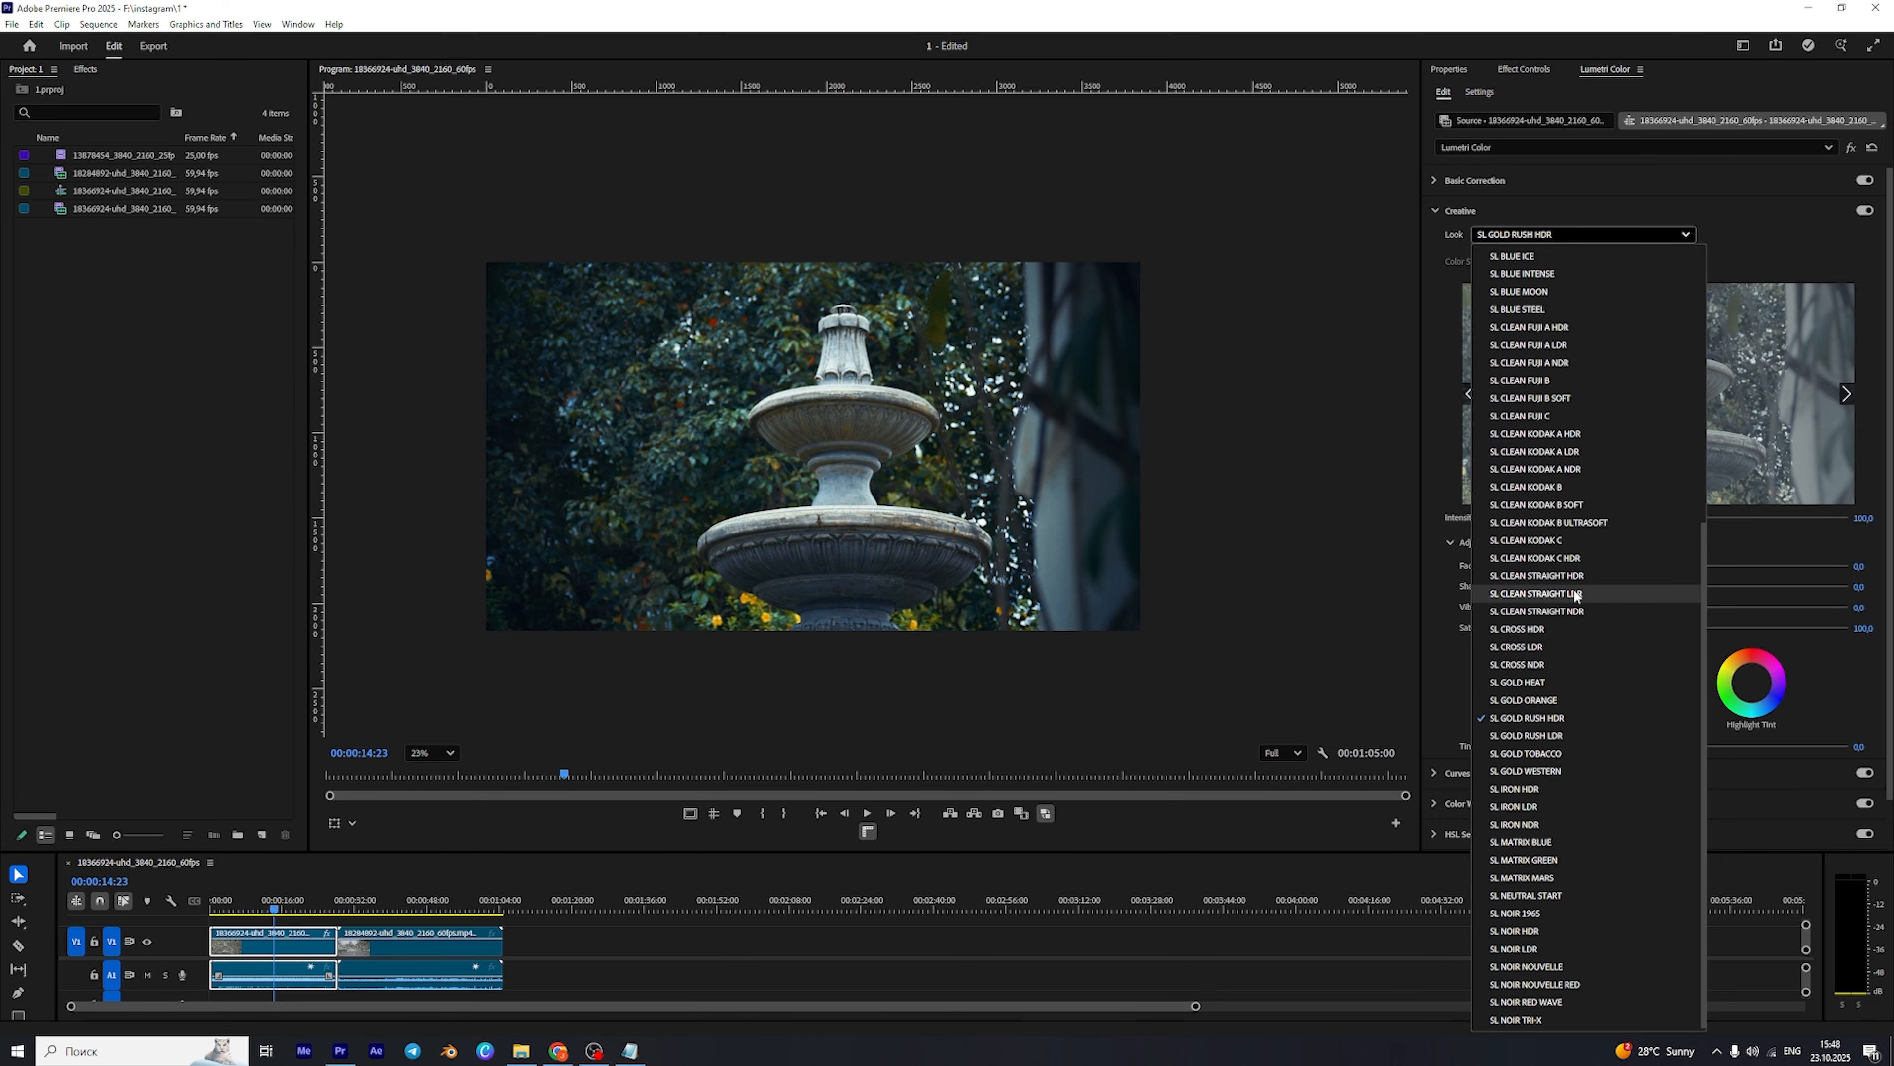
{"action": "left_click", "coordinate": [1543, 699]}
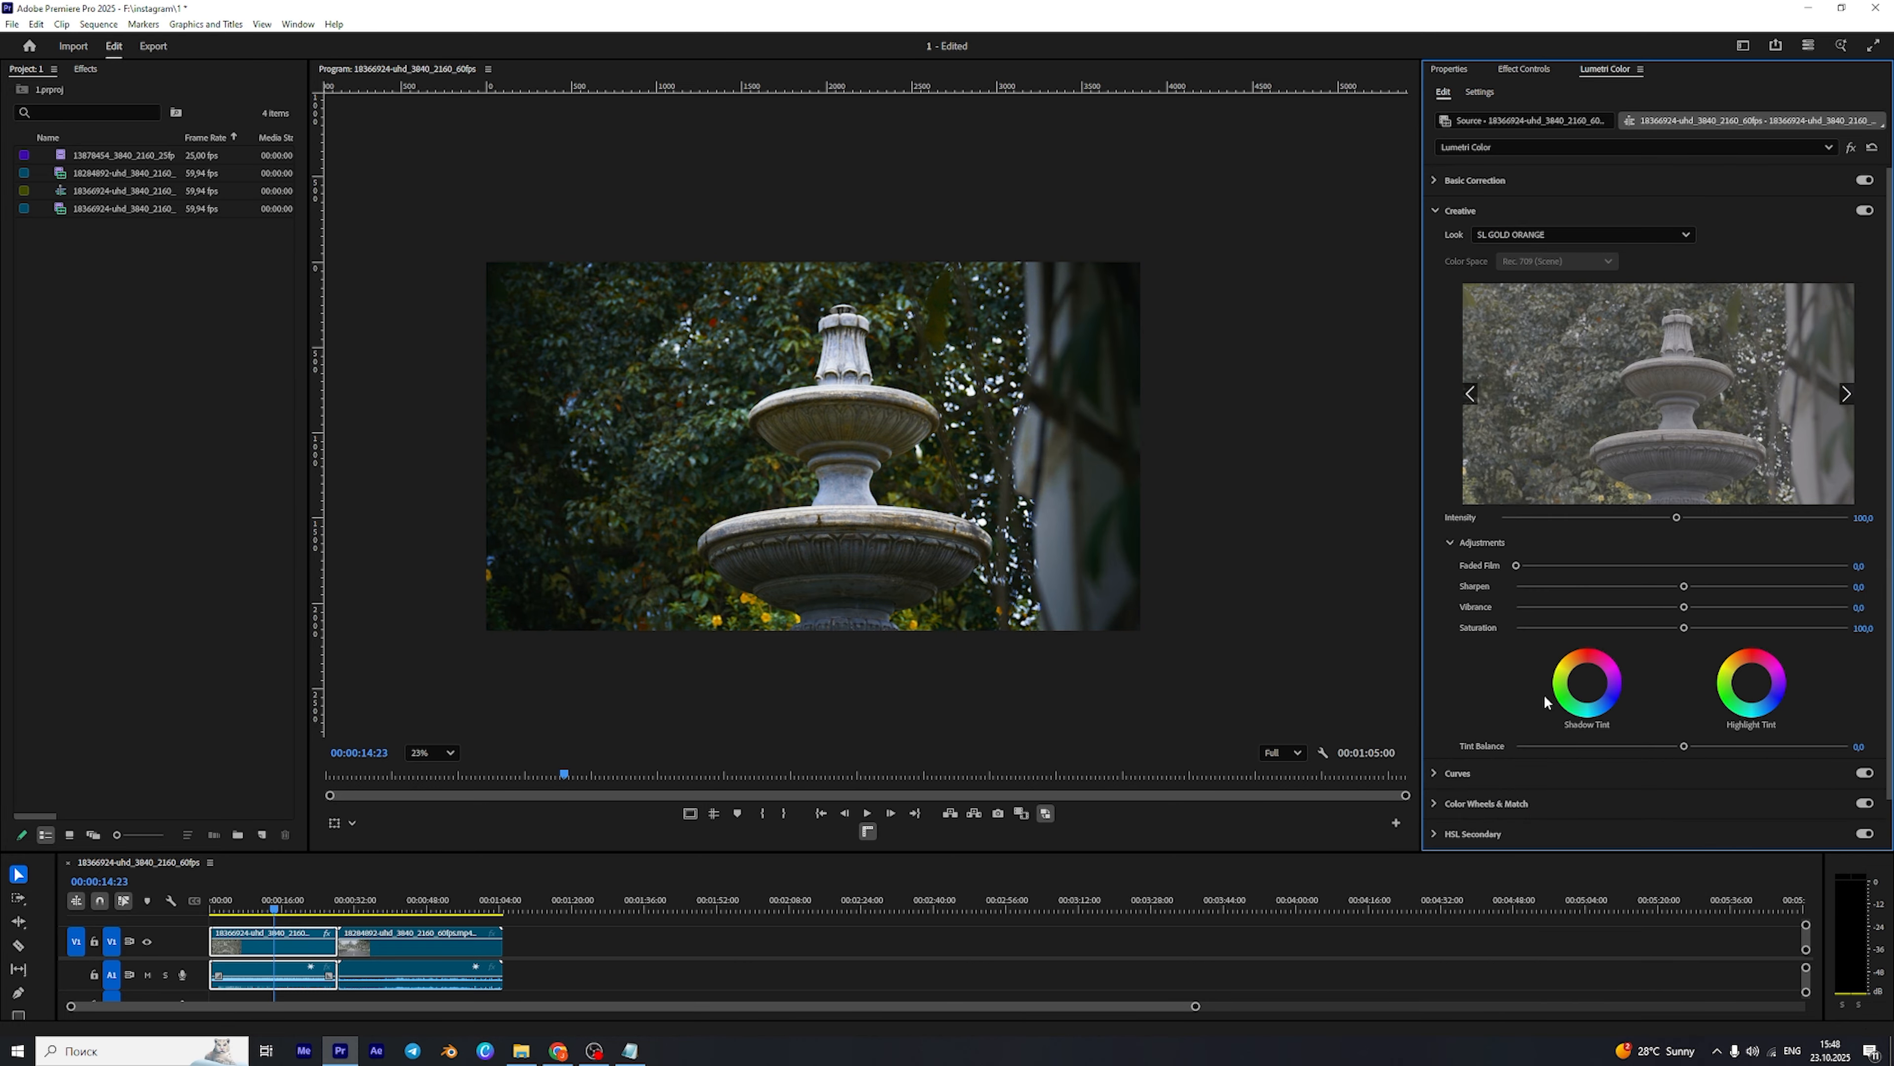
{"action": "left_click", "coordinate": [1530, 237]}
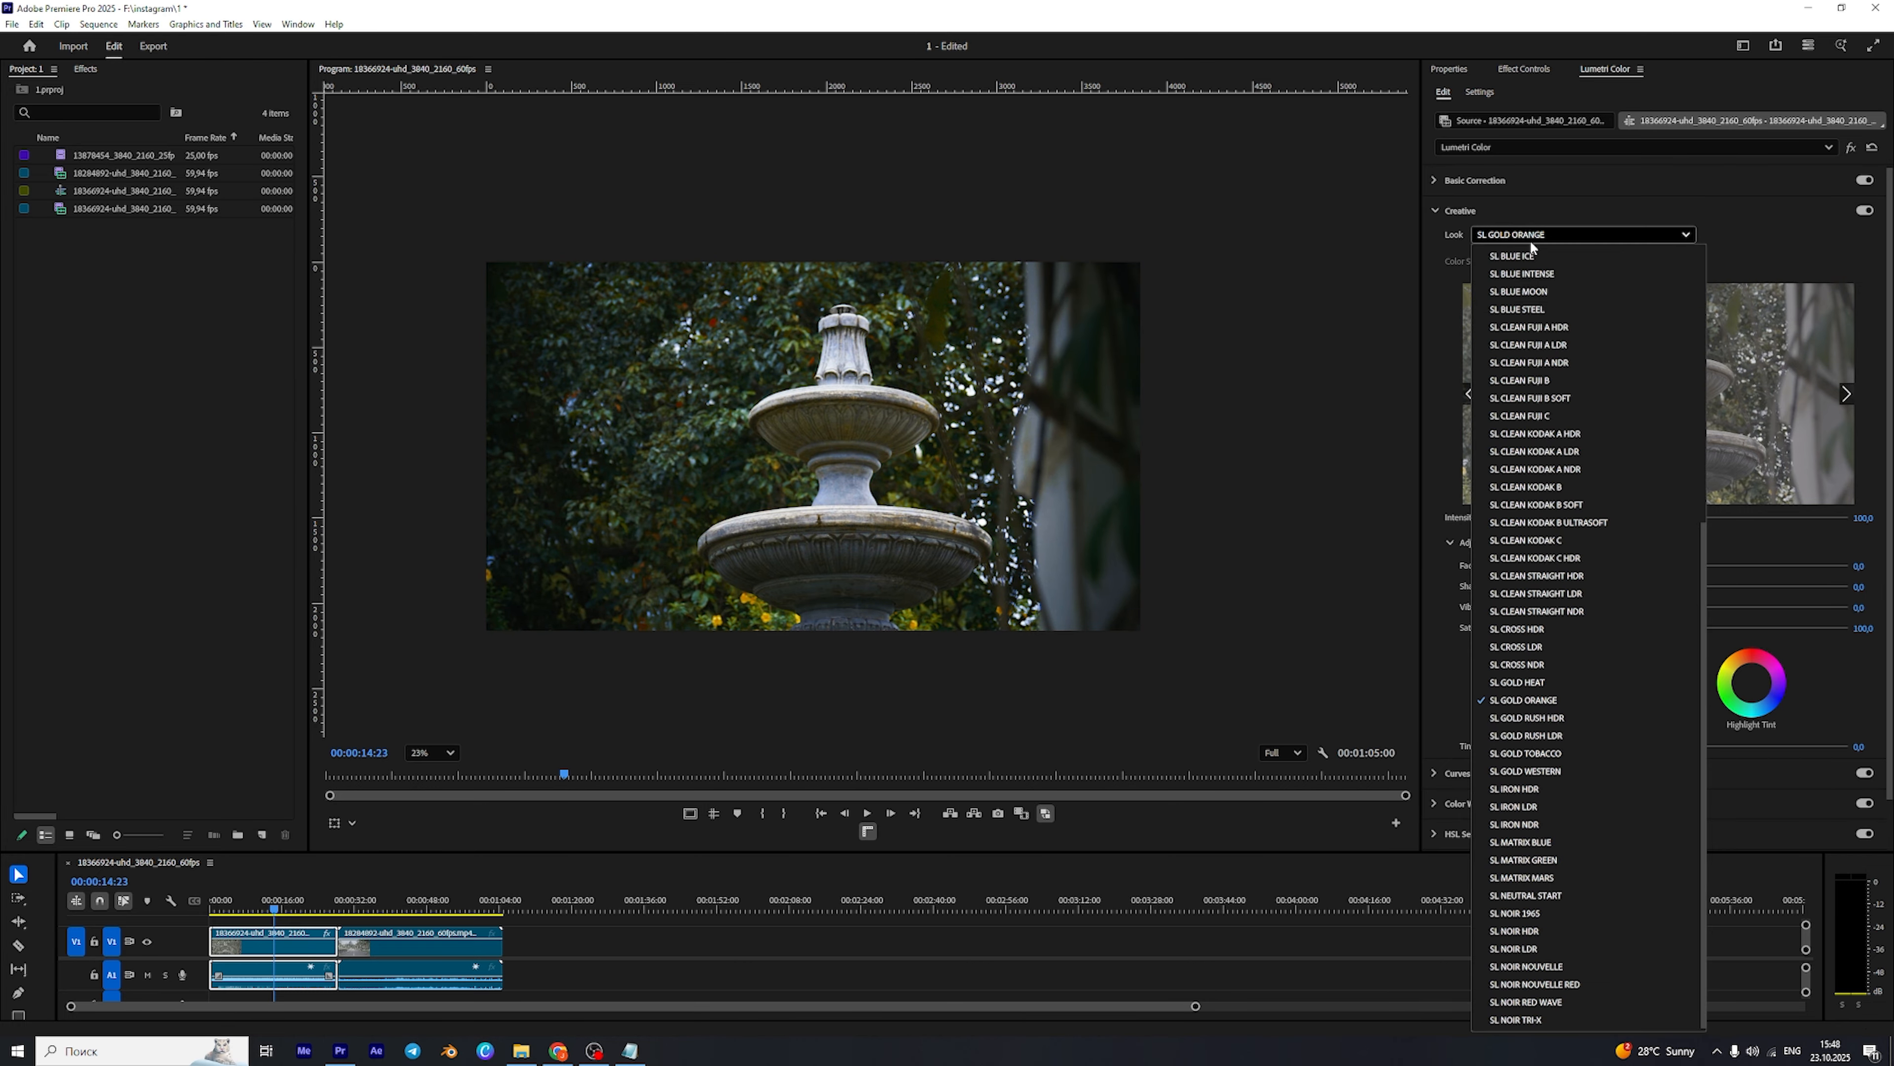
{"action": "left_click", "coordinate": [1551, 752]}
{"action": "left_click", "coordinate": [1560, 233]}
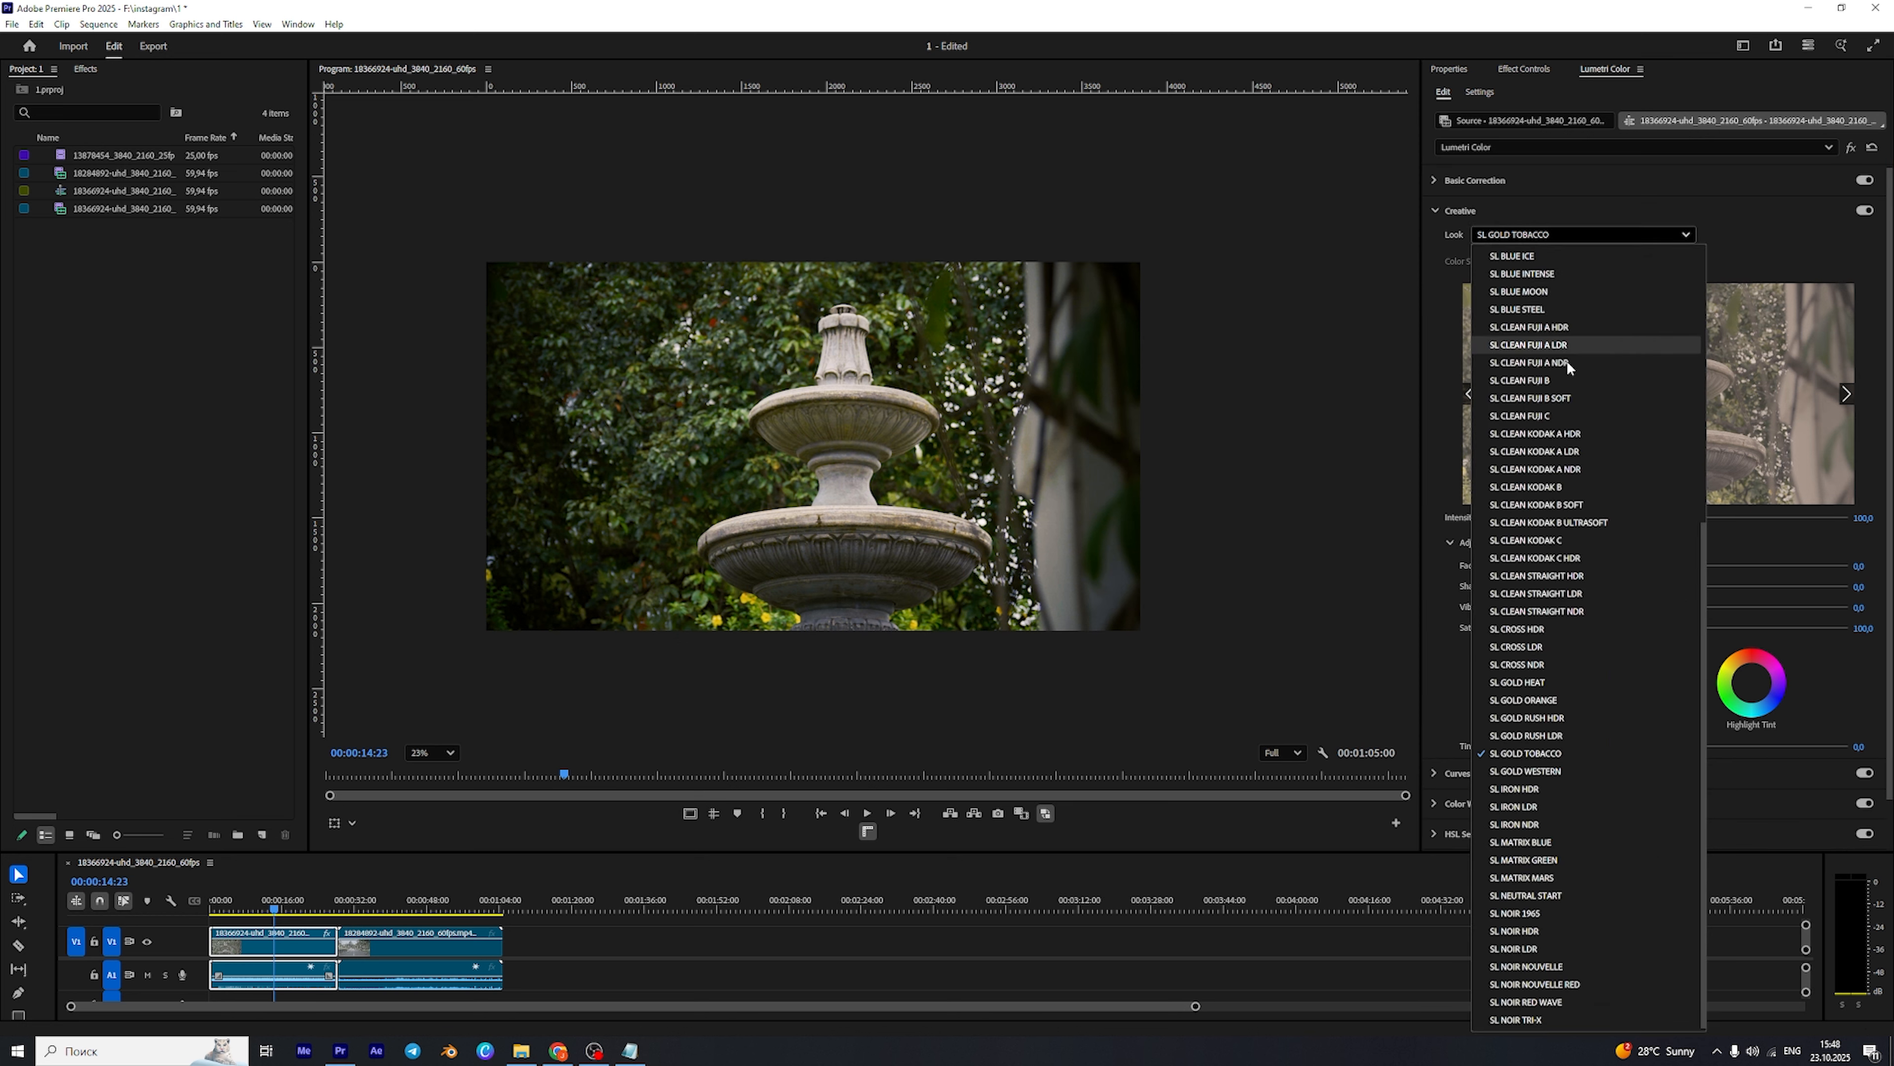
{"action": "left_click", "coordinate": [1539, 772]}
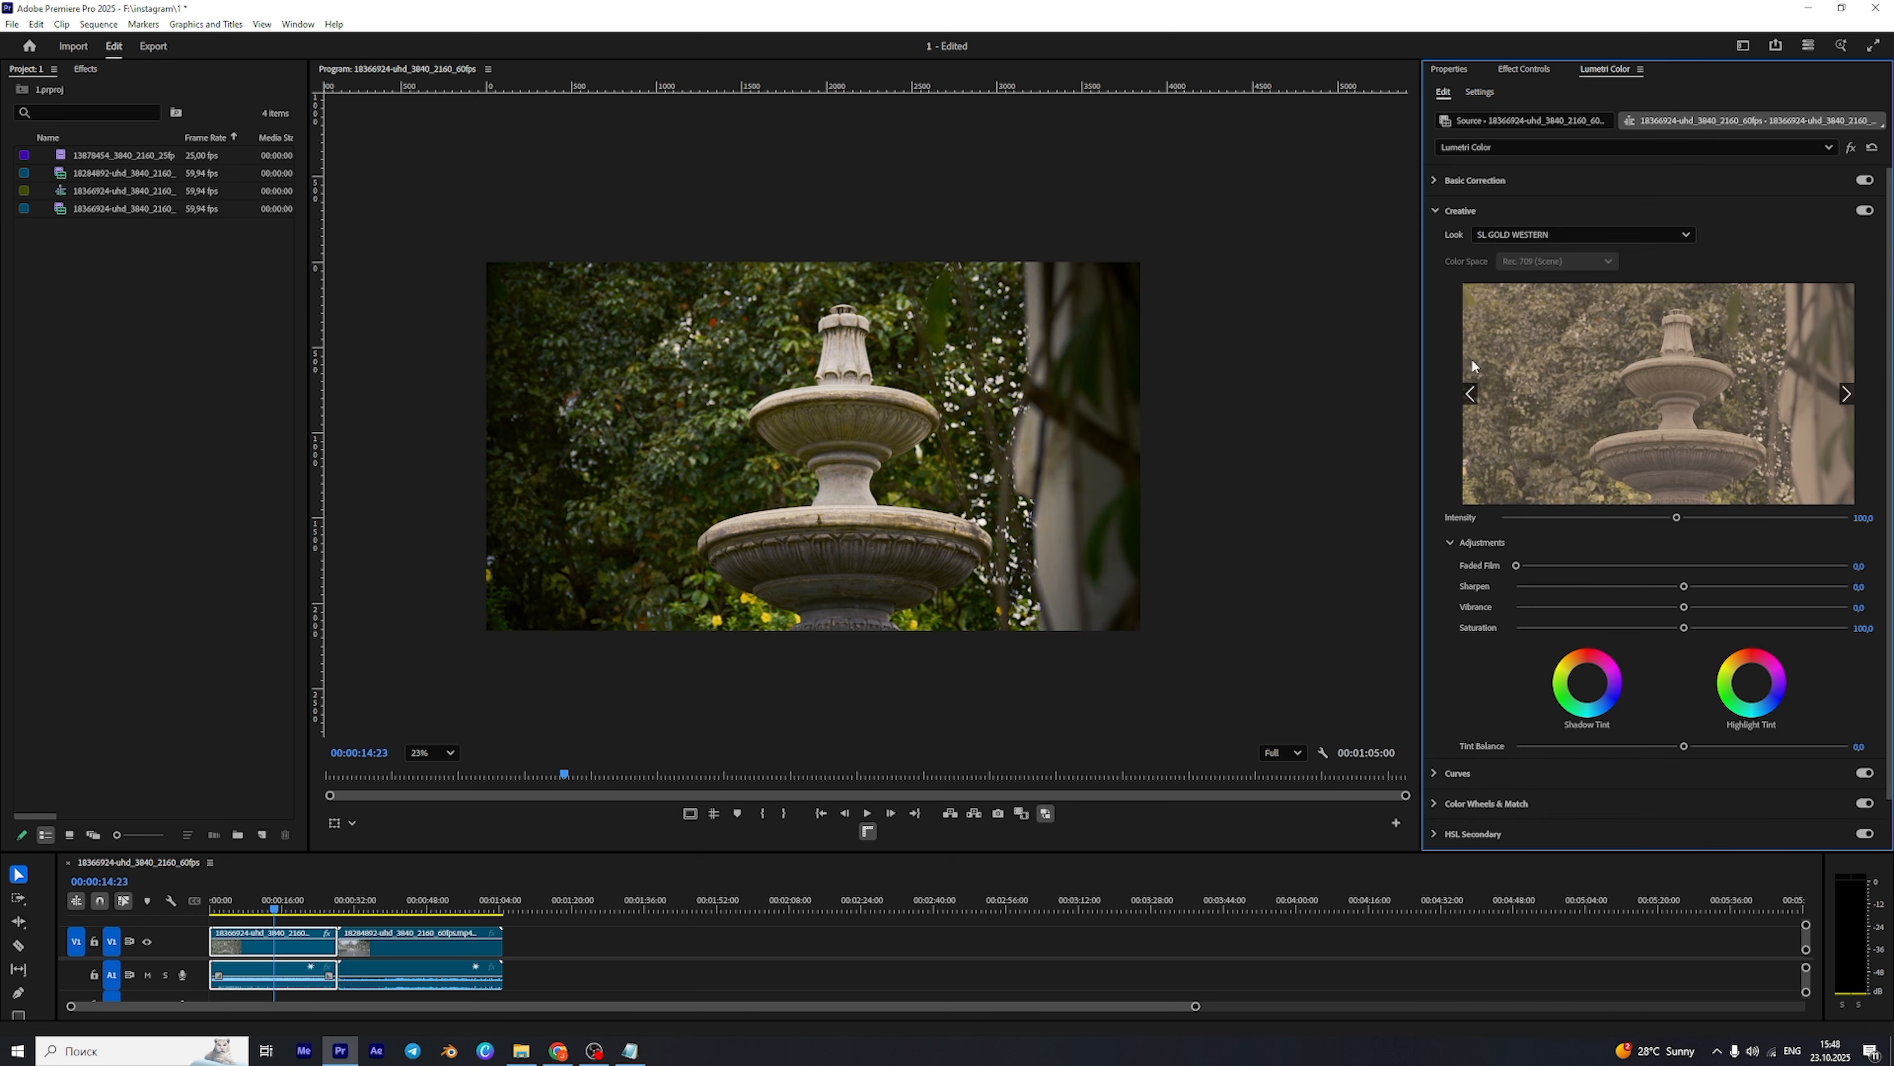
Compare the SL GOLD RUSH HDR and SL GOLD RUSH LDR creative looks again on the fountain clip.
{"action": "left_click", "coordinate": [1519, 233]}
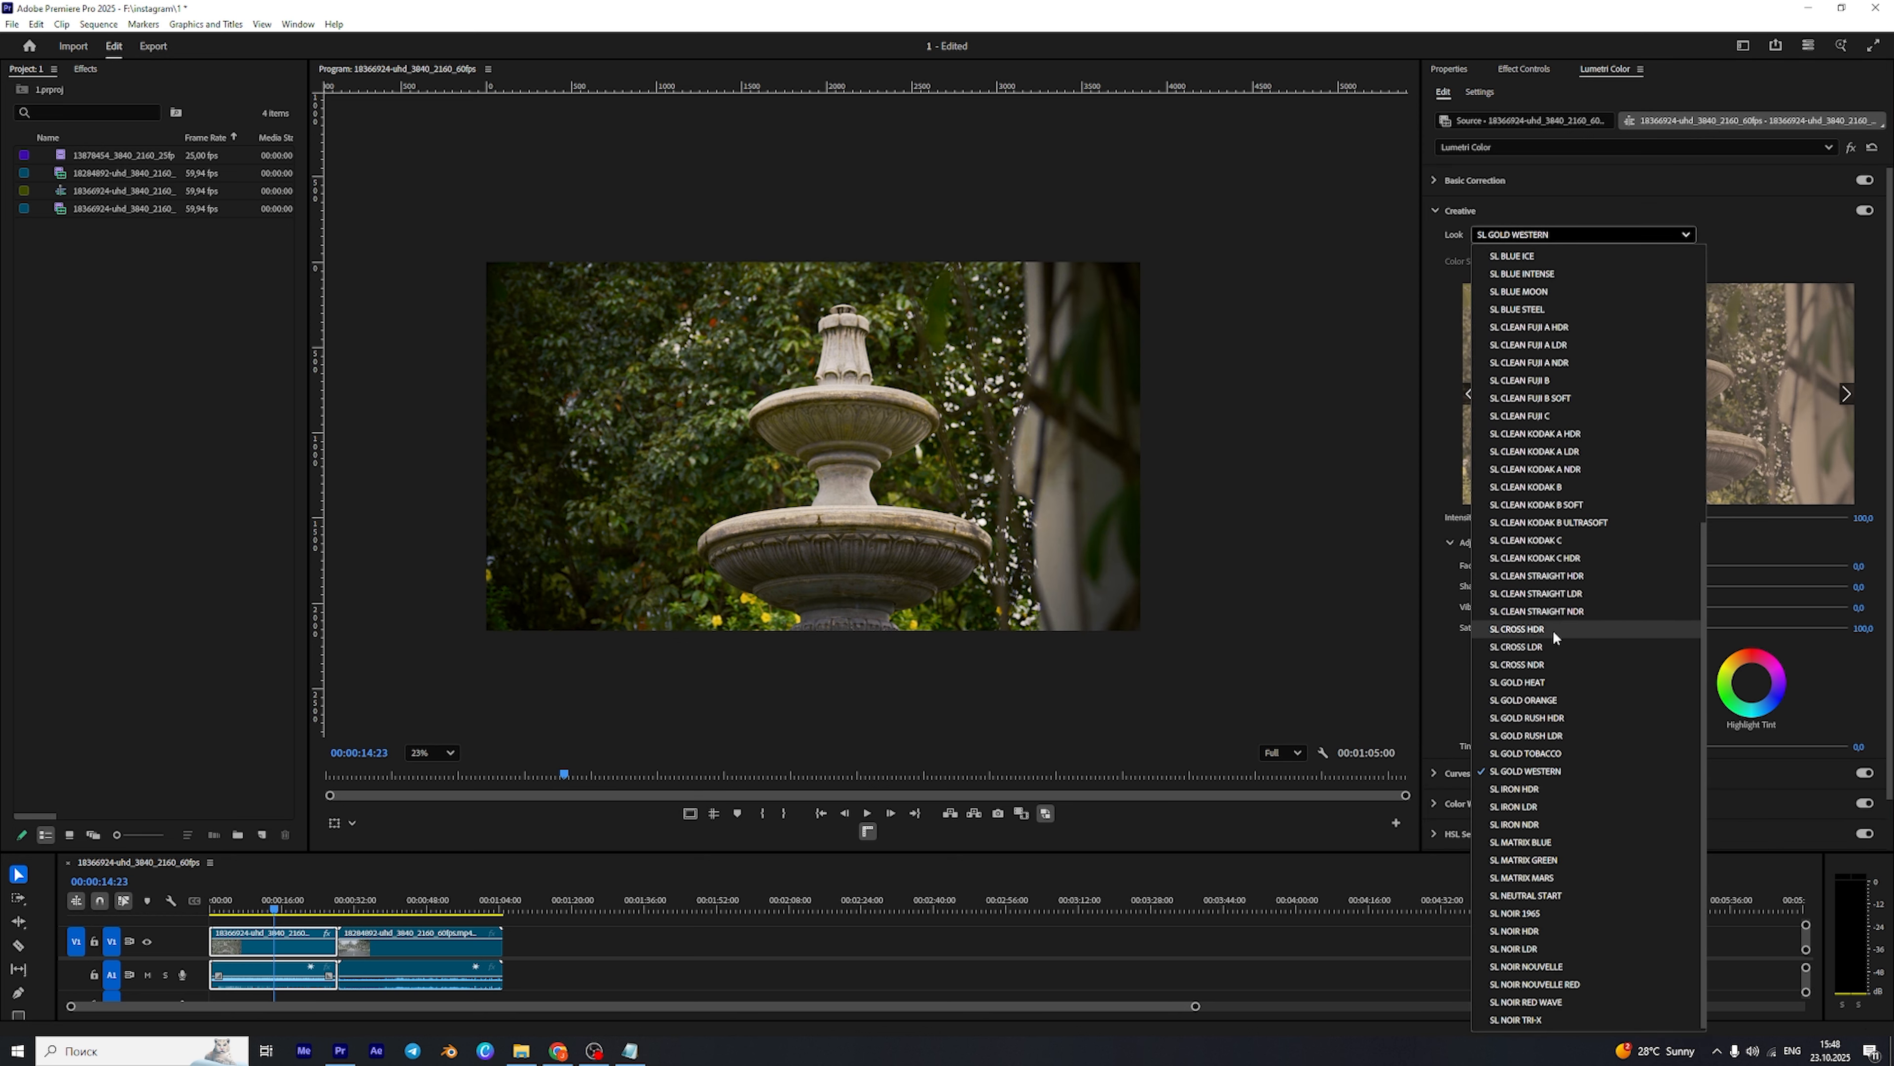
{"action": "left_click", "coordinate": [1551, 718]}
{"action": "left_click", "coordinate": [1539, 229]}
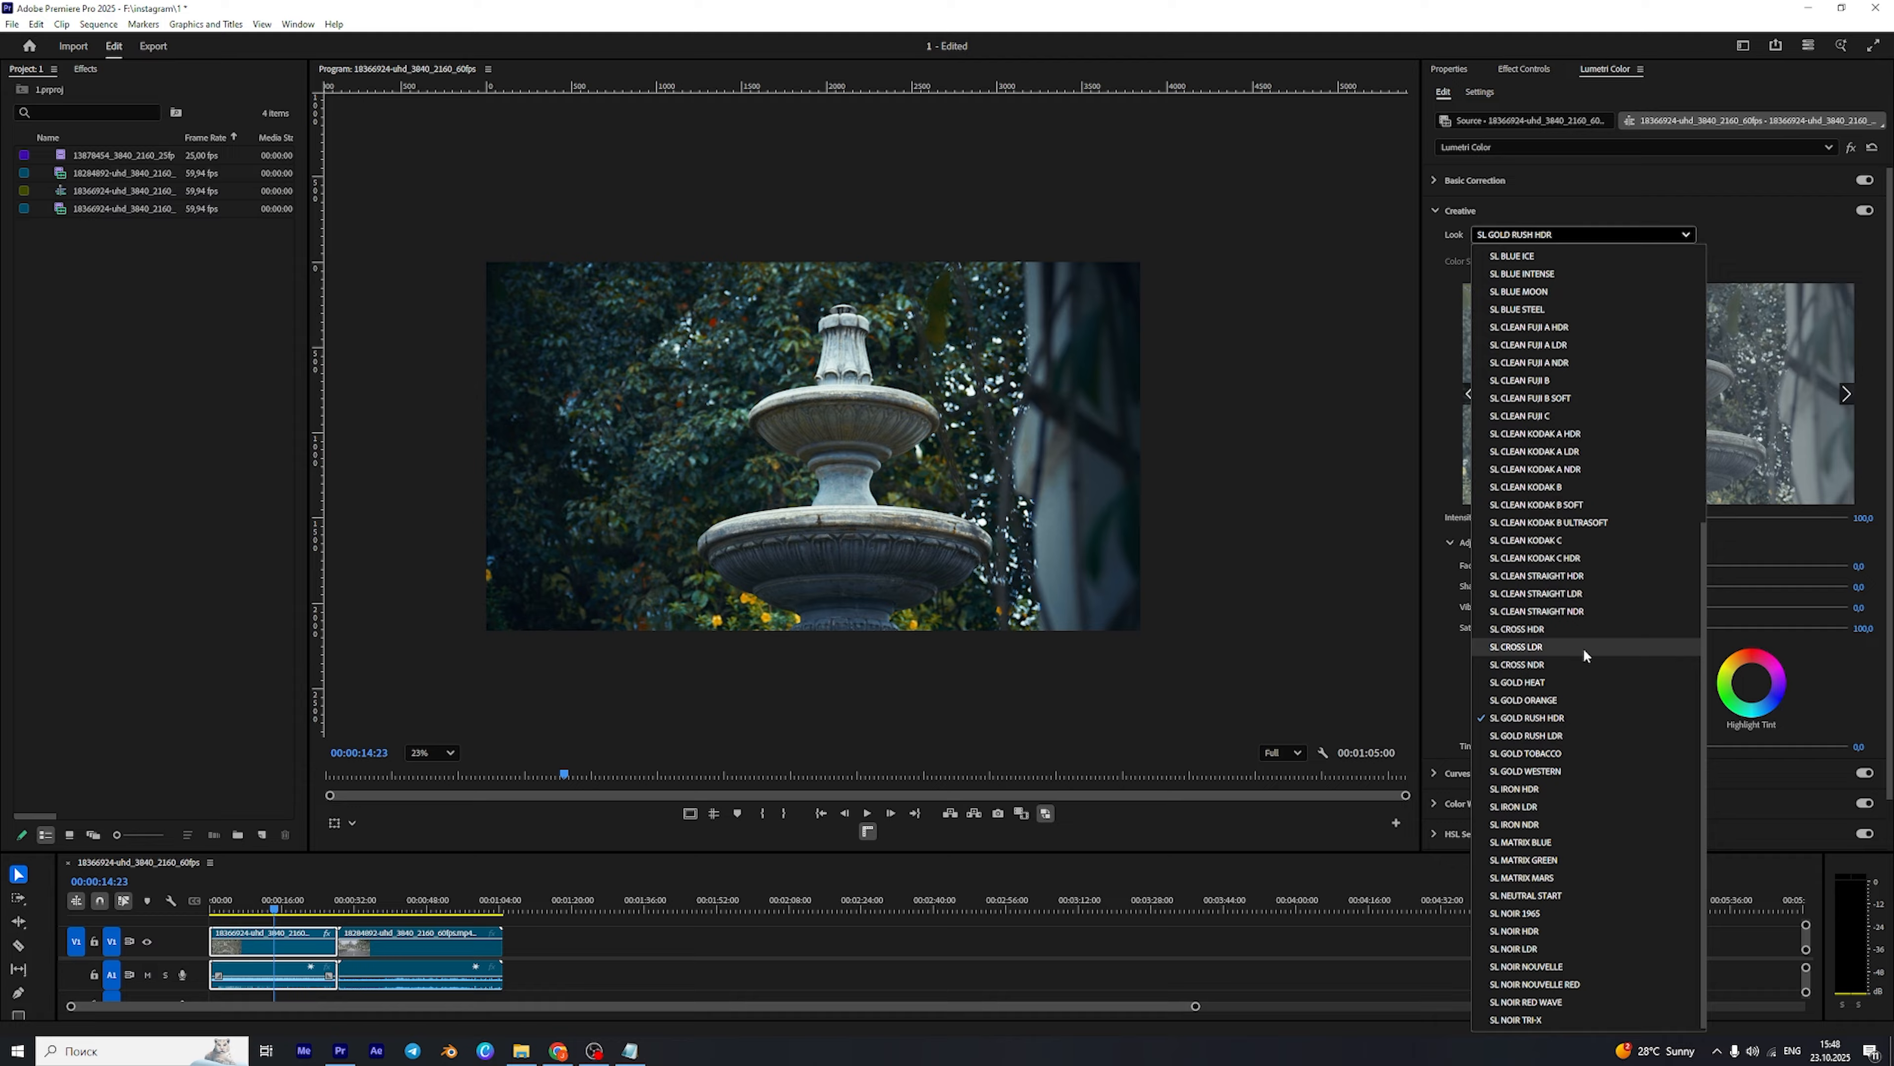
{"action": "left_click", "coordinate": [1562, 735]}
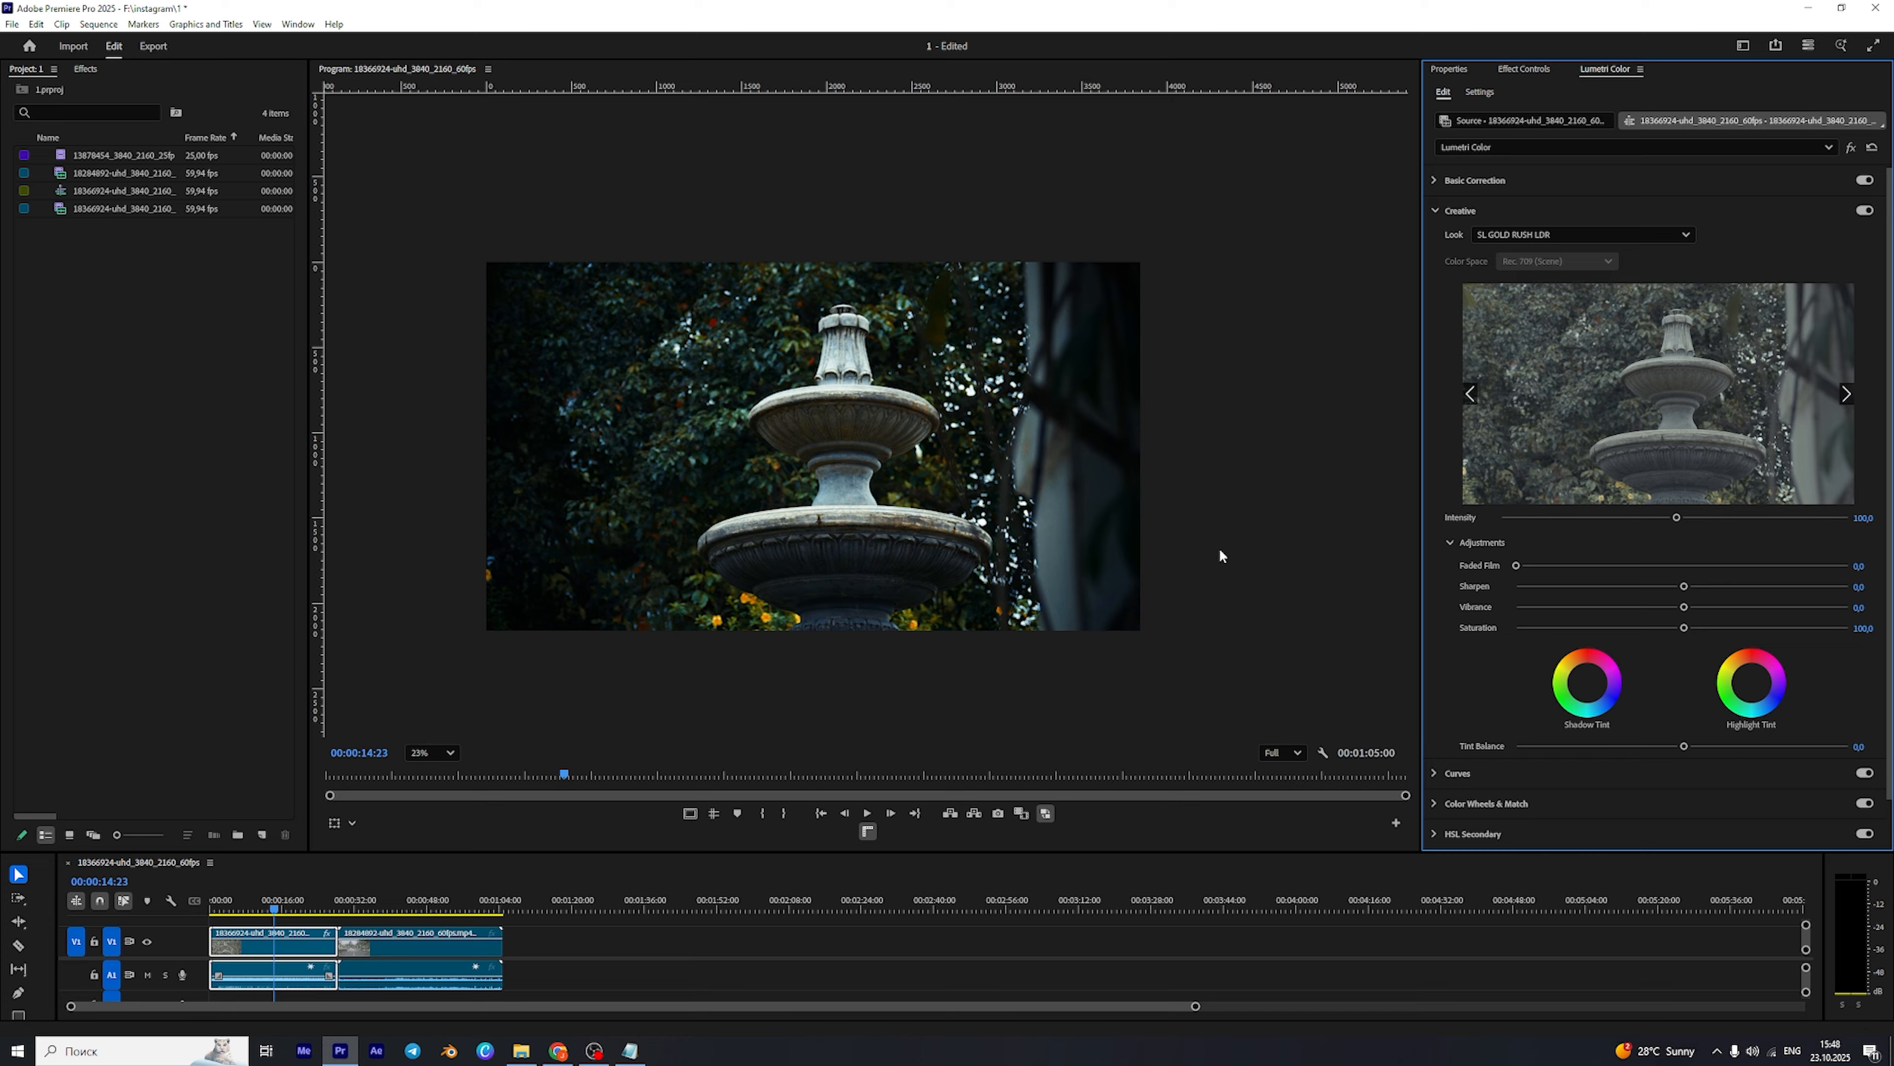
Try the SL GOLD TOBACCO, SL GOLD WESTERN and SL IRON HDR creative looks on the fountain clip.
{"action": "left_click", "coordinate": [1533, 233]}
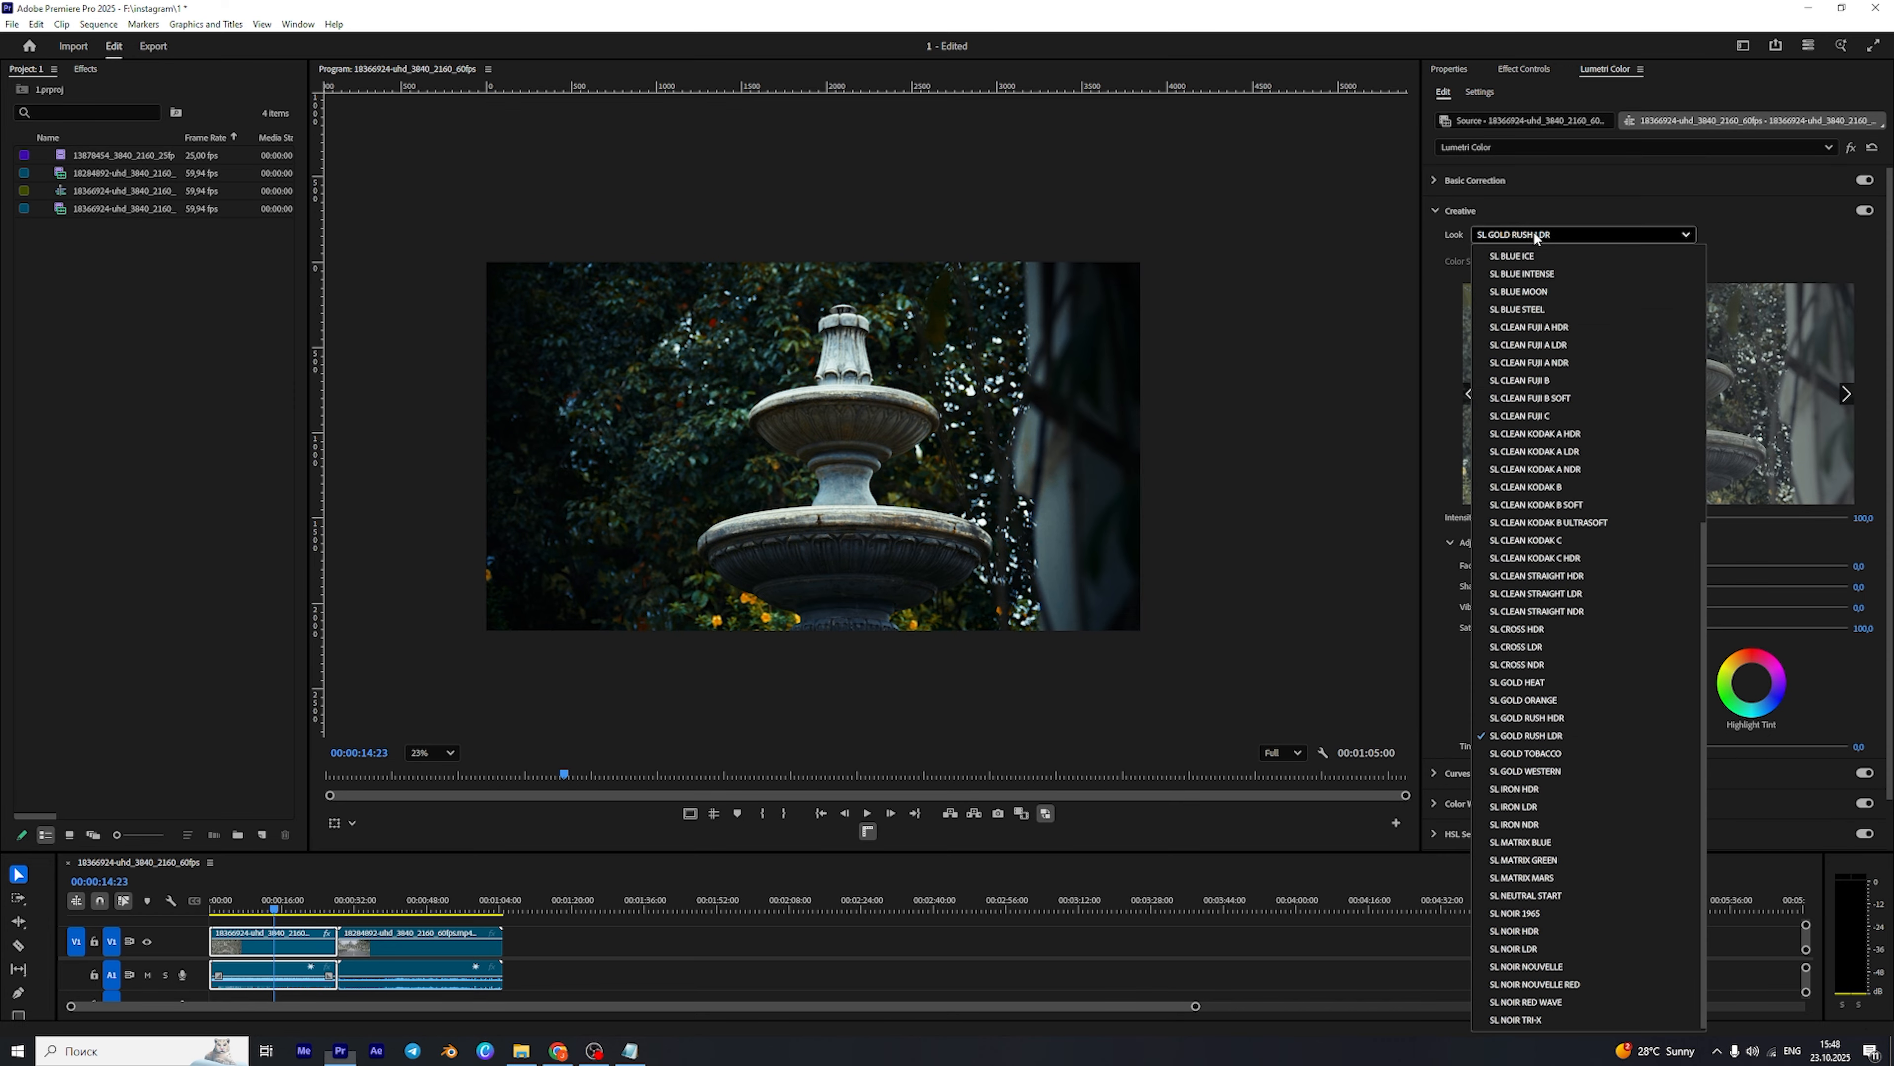
{"action": "left_click", "coordinate": [1534, 752]}
{"action": "left_click", "coordinate": [1557, 238]}
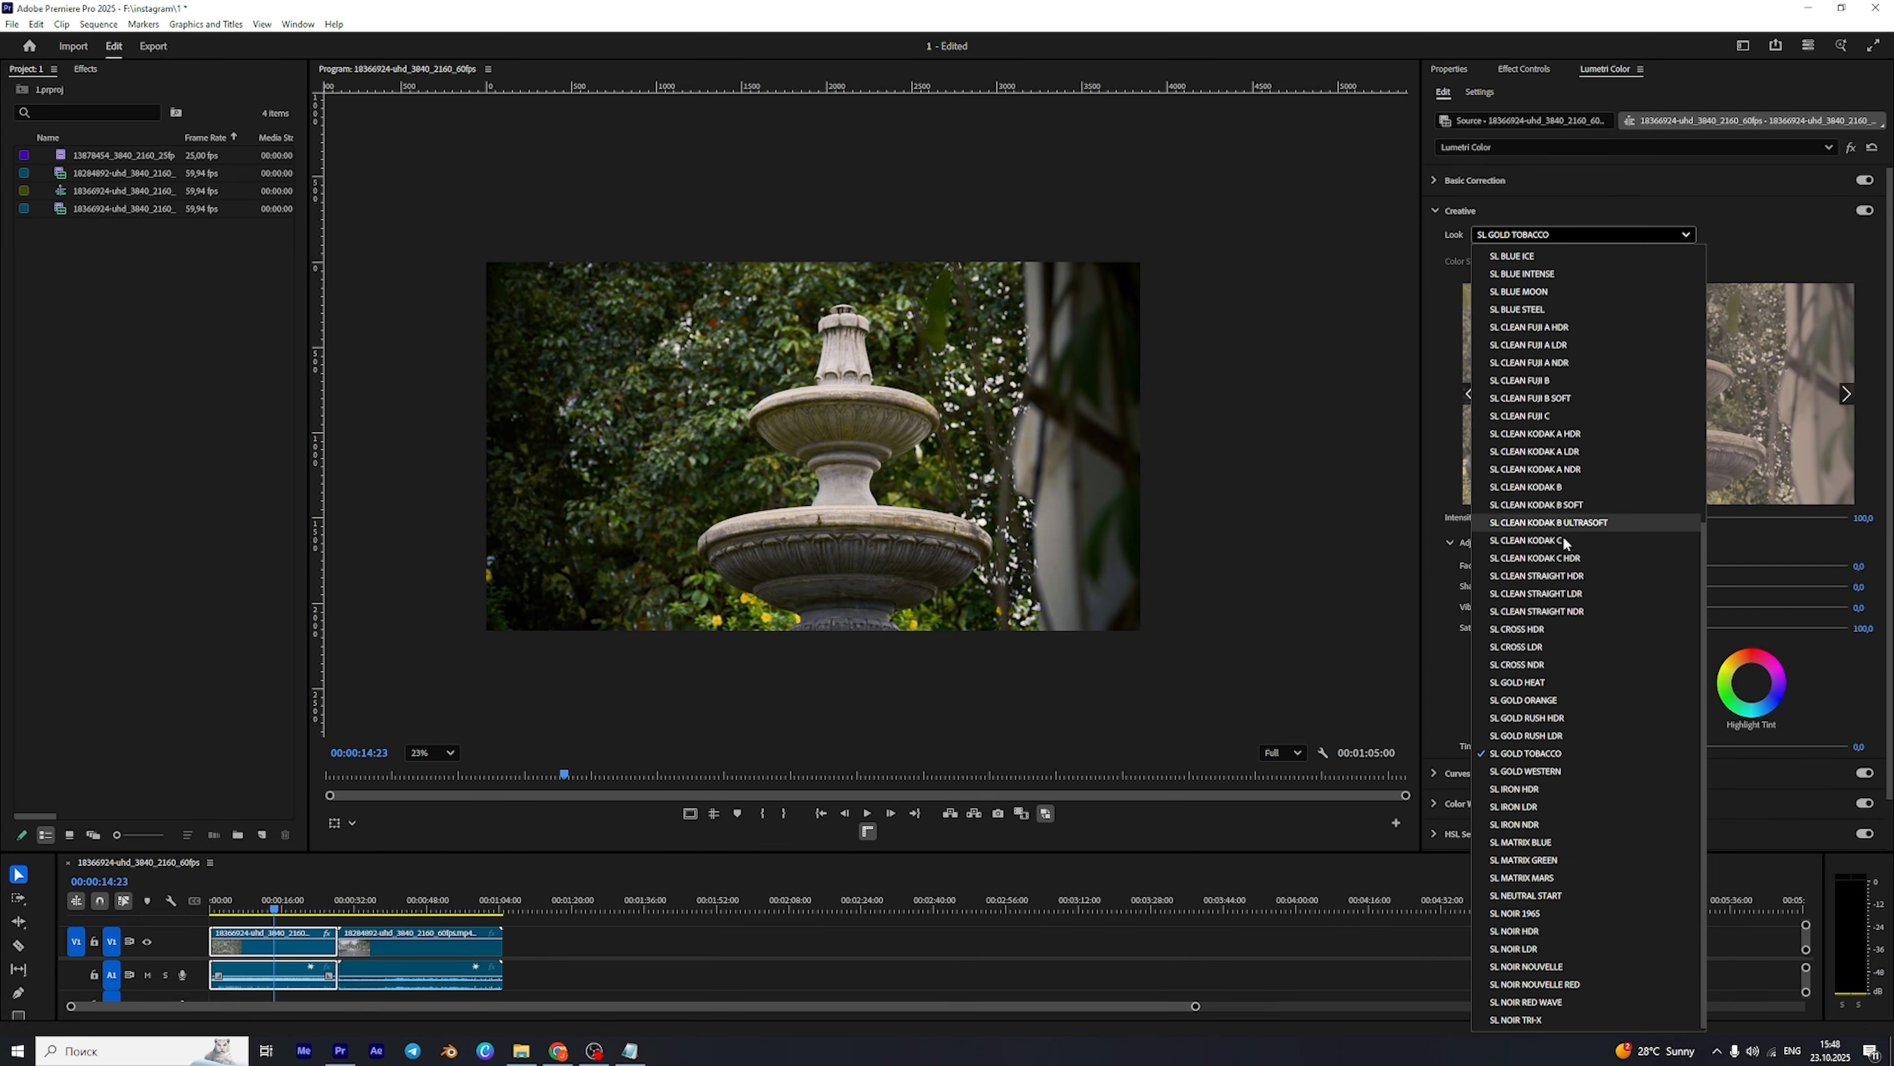
{"action": "left_click", "coordinate": [1562, 771]}
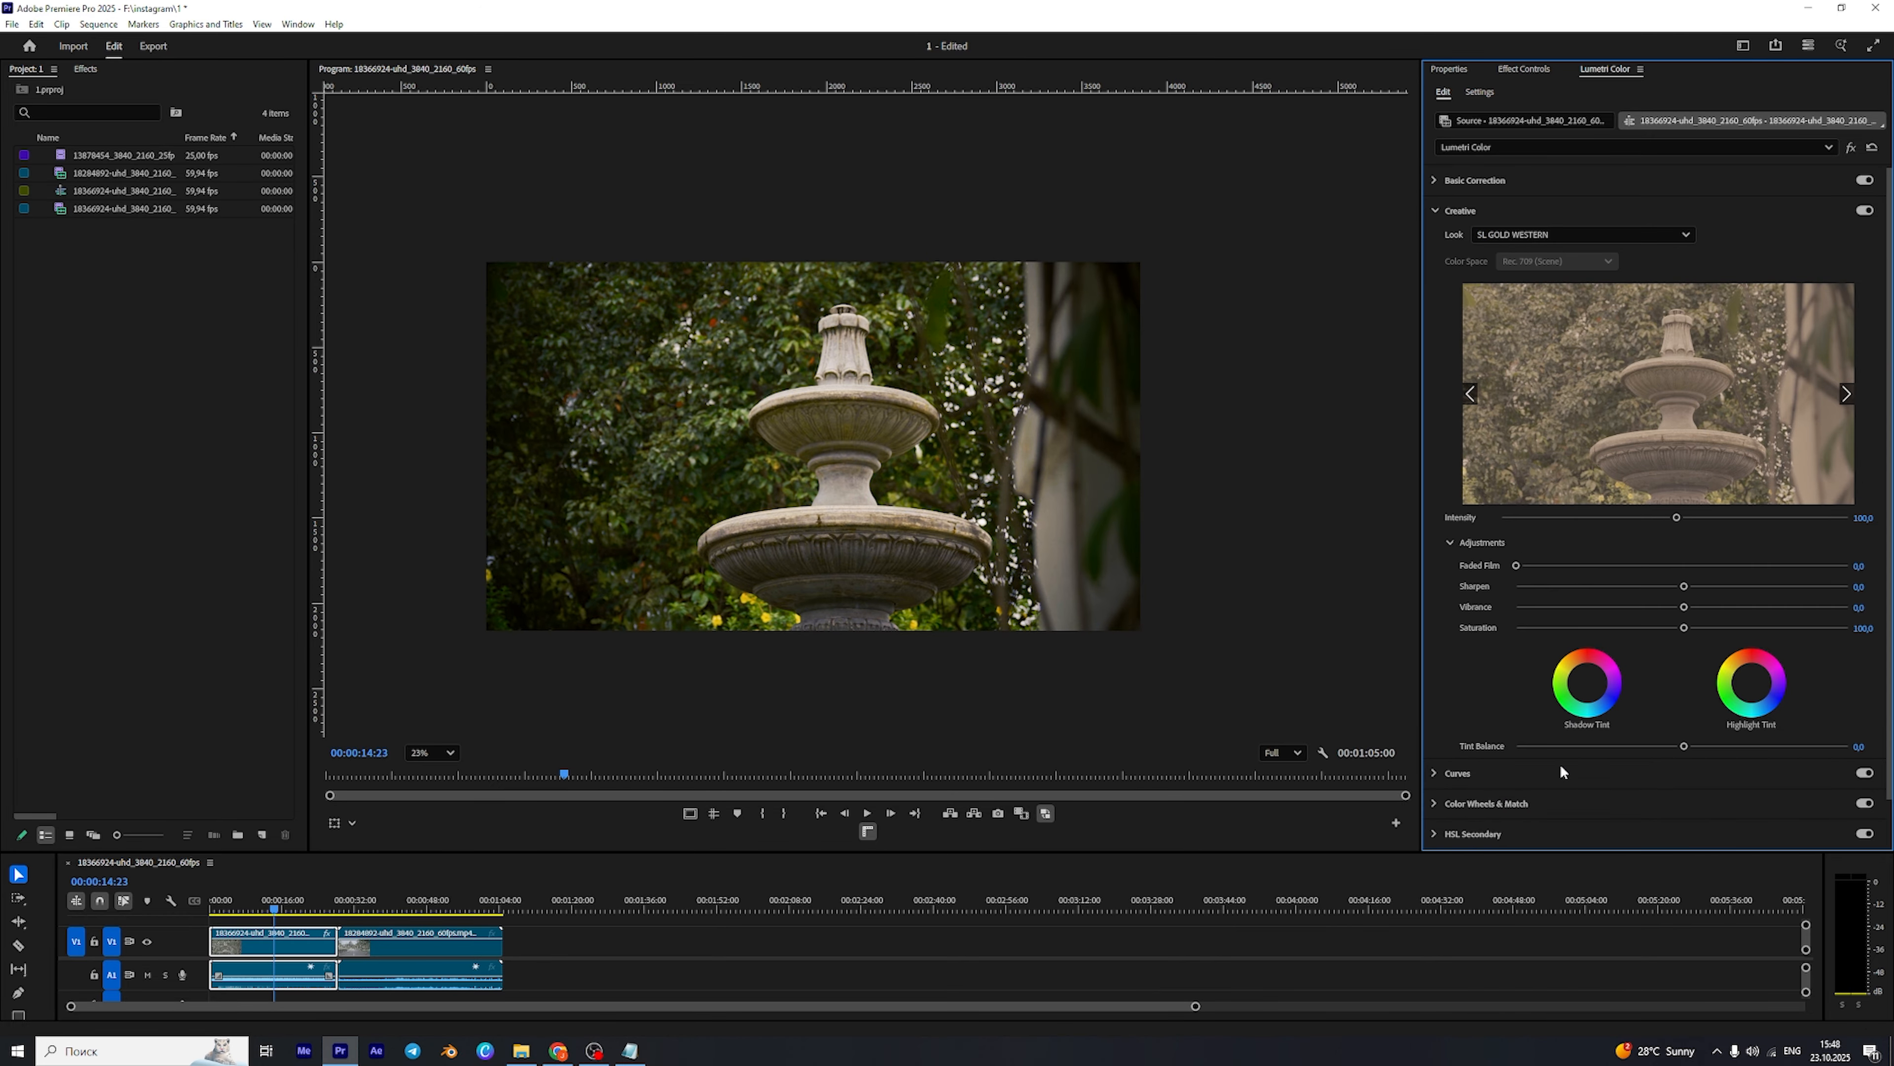
{"action": "left_click", "coordinate": [1539, 239]}
{"action": "left_click", "coordinate": [1526, 786]}
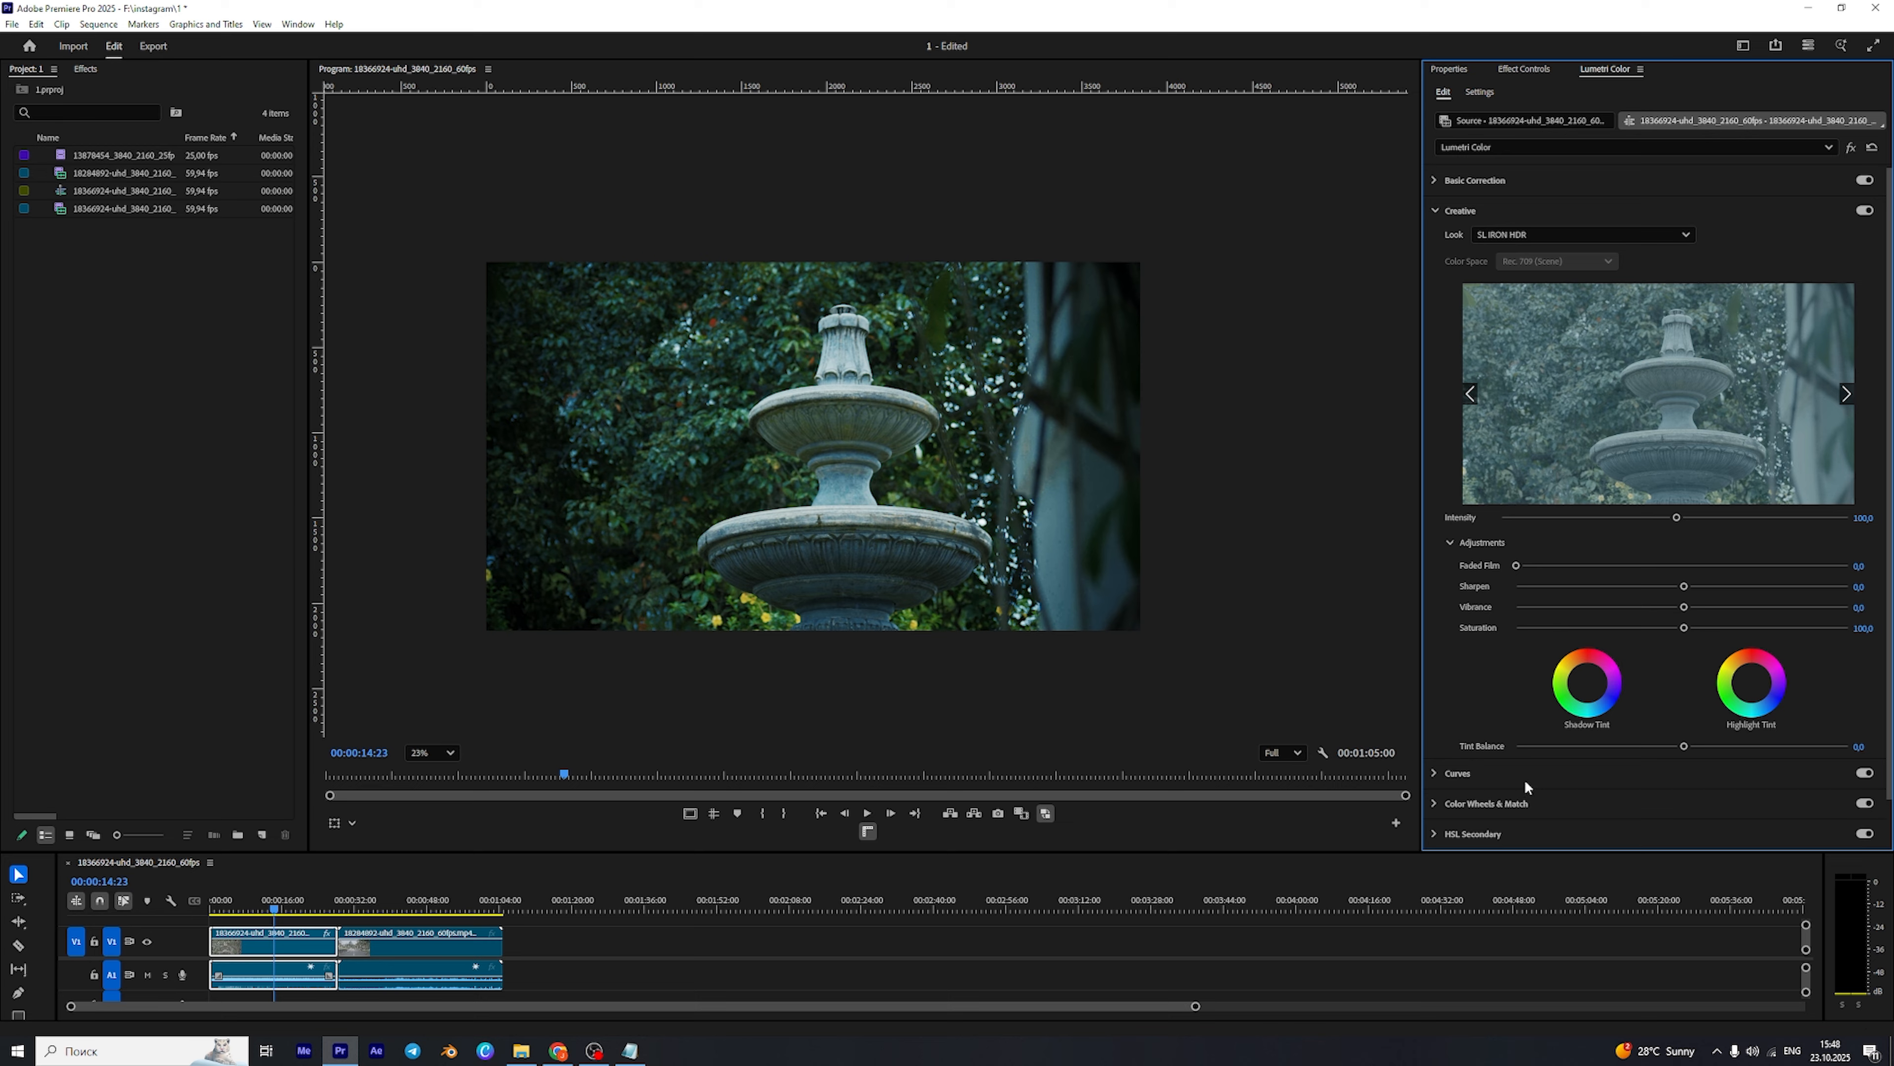
Try the SL GOLD RUSH HDR, SL CROSS NDR and SL GOLD ORANGE creative looks, returning to SL GOLD RUSH HDR.
{"action": "left_click", "coordinate": [1508, 235]}
{"action": "left_click", "coordinate": [1542, 716]}
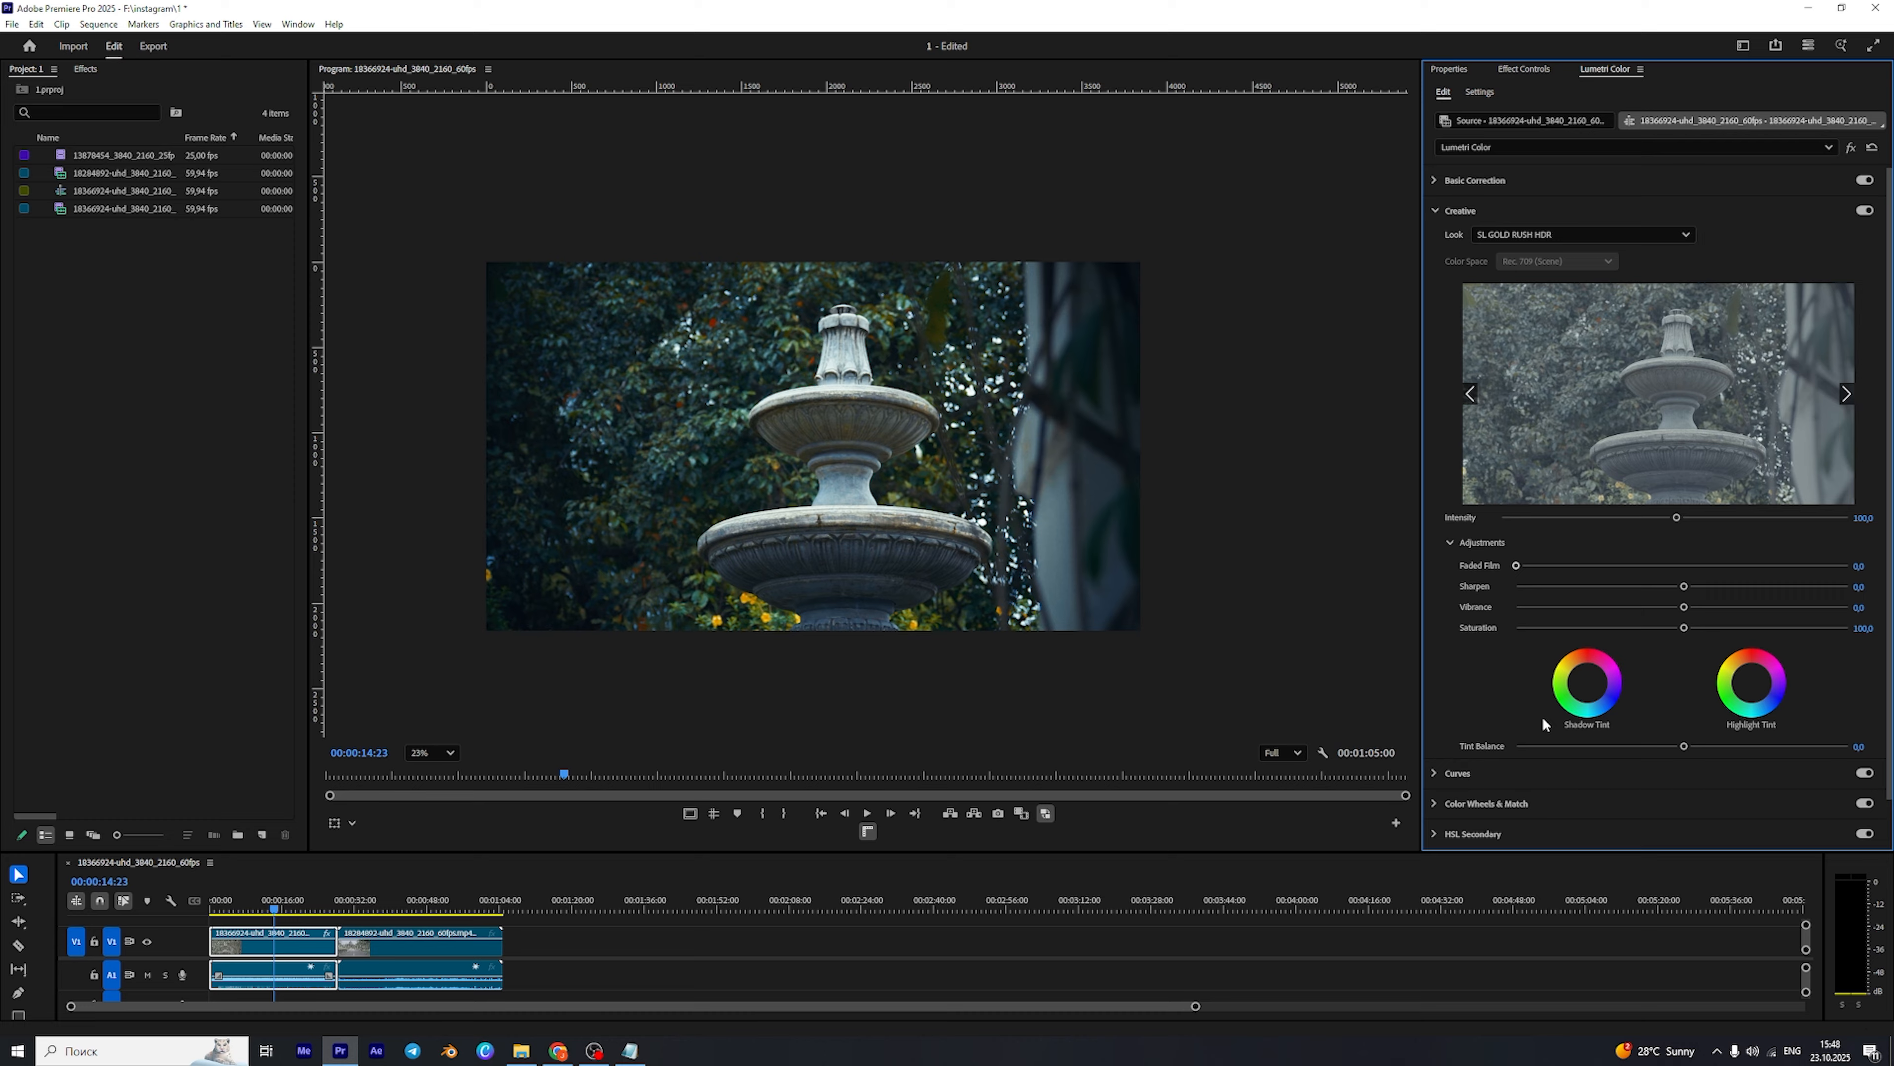
{"action": "left_click", "coordinate": [1518, 232]}
{"action": "left_click", "coordinate": [1568, 642]}
{"action": "left_click", "coordinate": [1538, 237]}
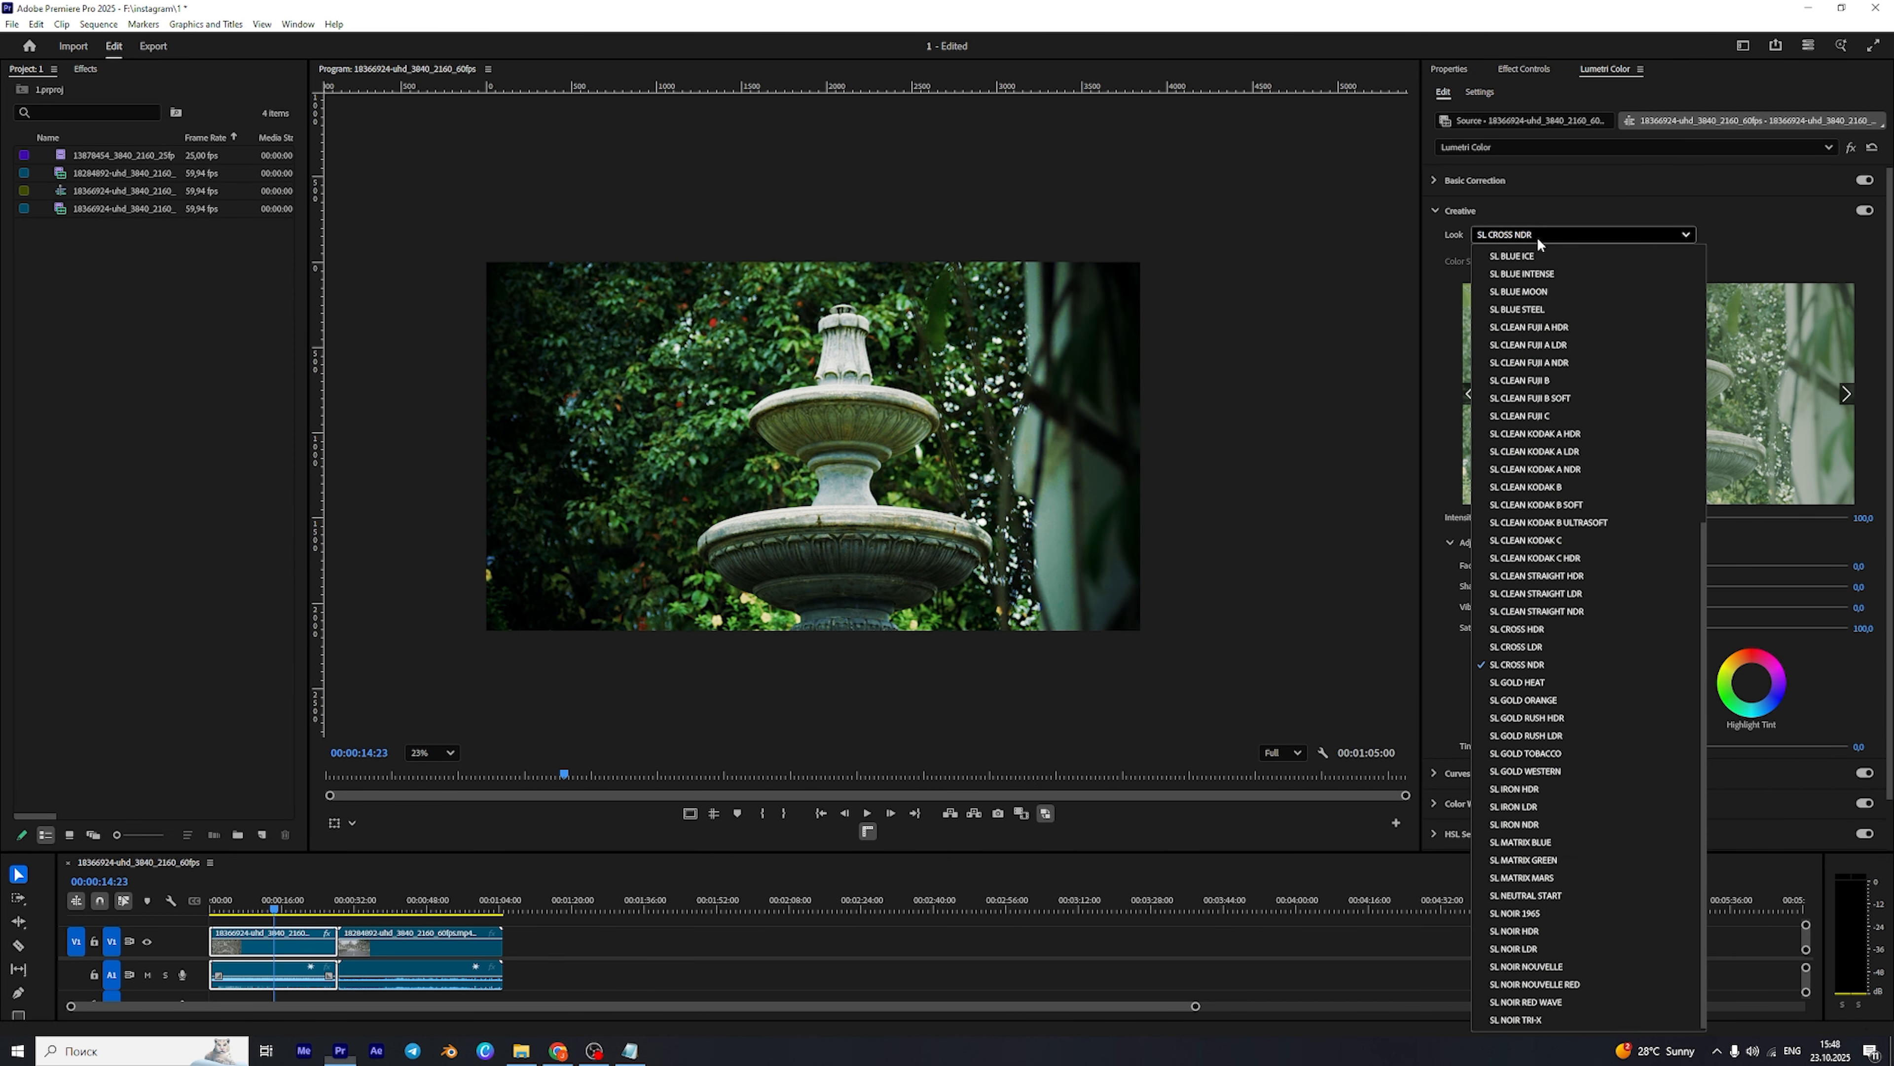
{"action": "left_click", "coordinate": [1539, 696]}
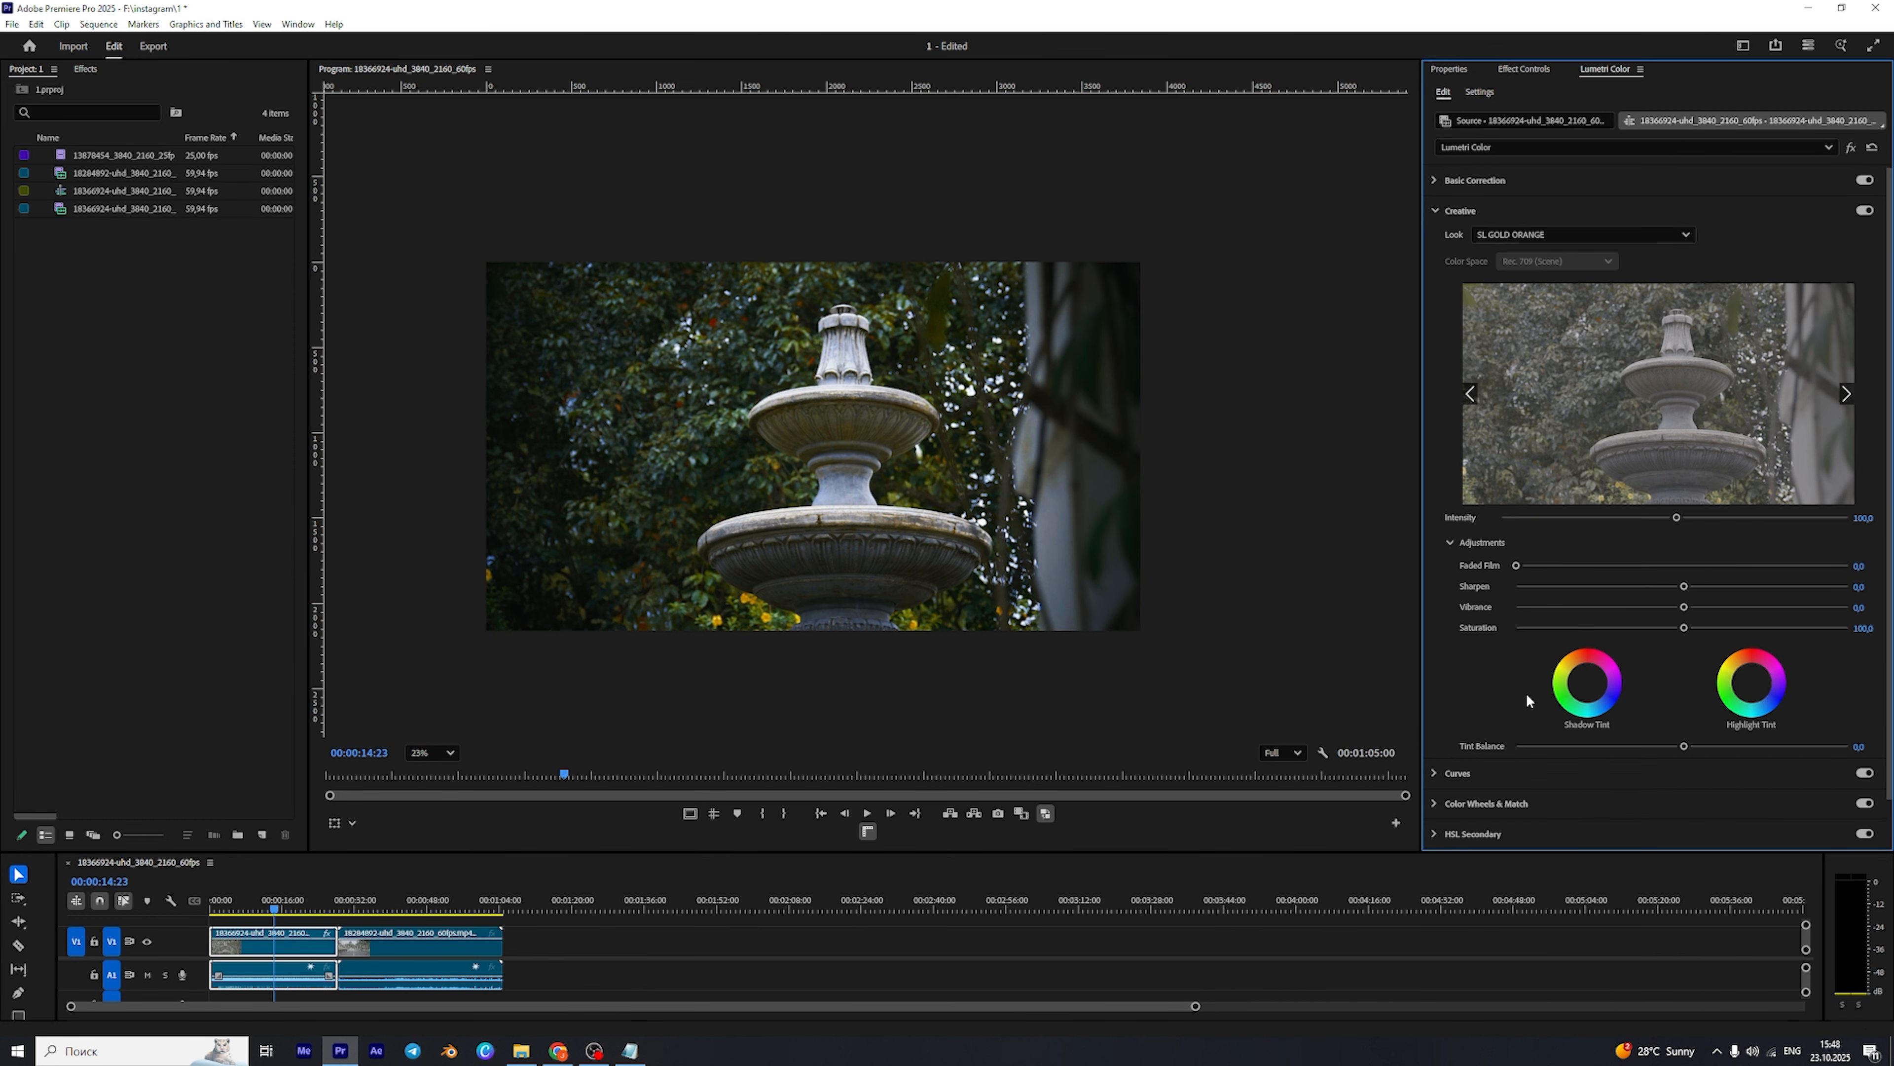
{"action": "left_click", "coordinate": [1517, 236]}
{"action": "left_click", "coordinate": [1531, 716]}
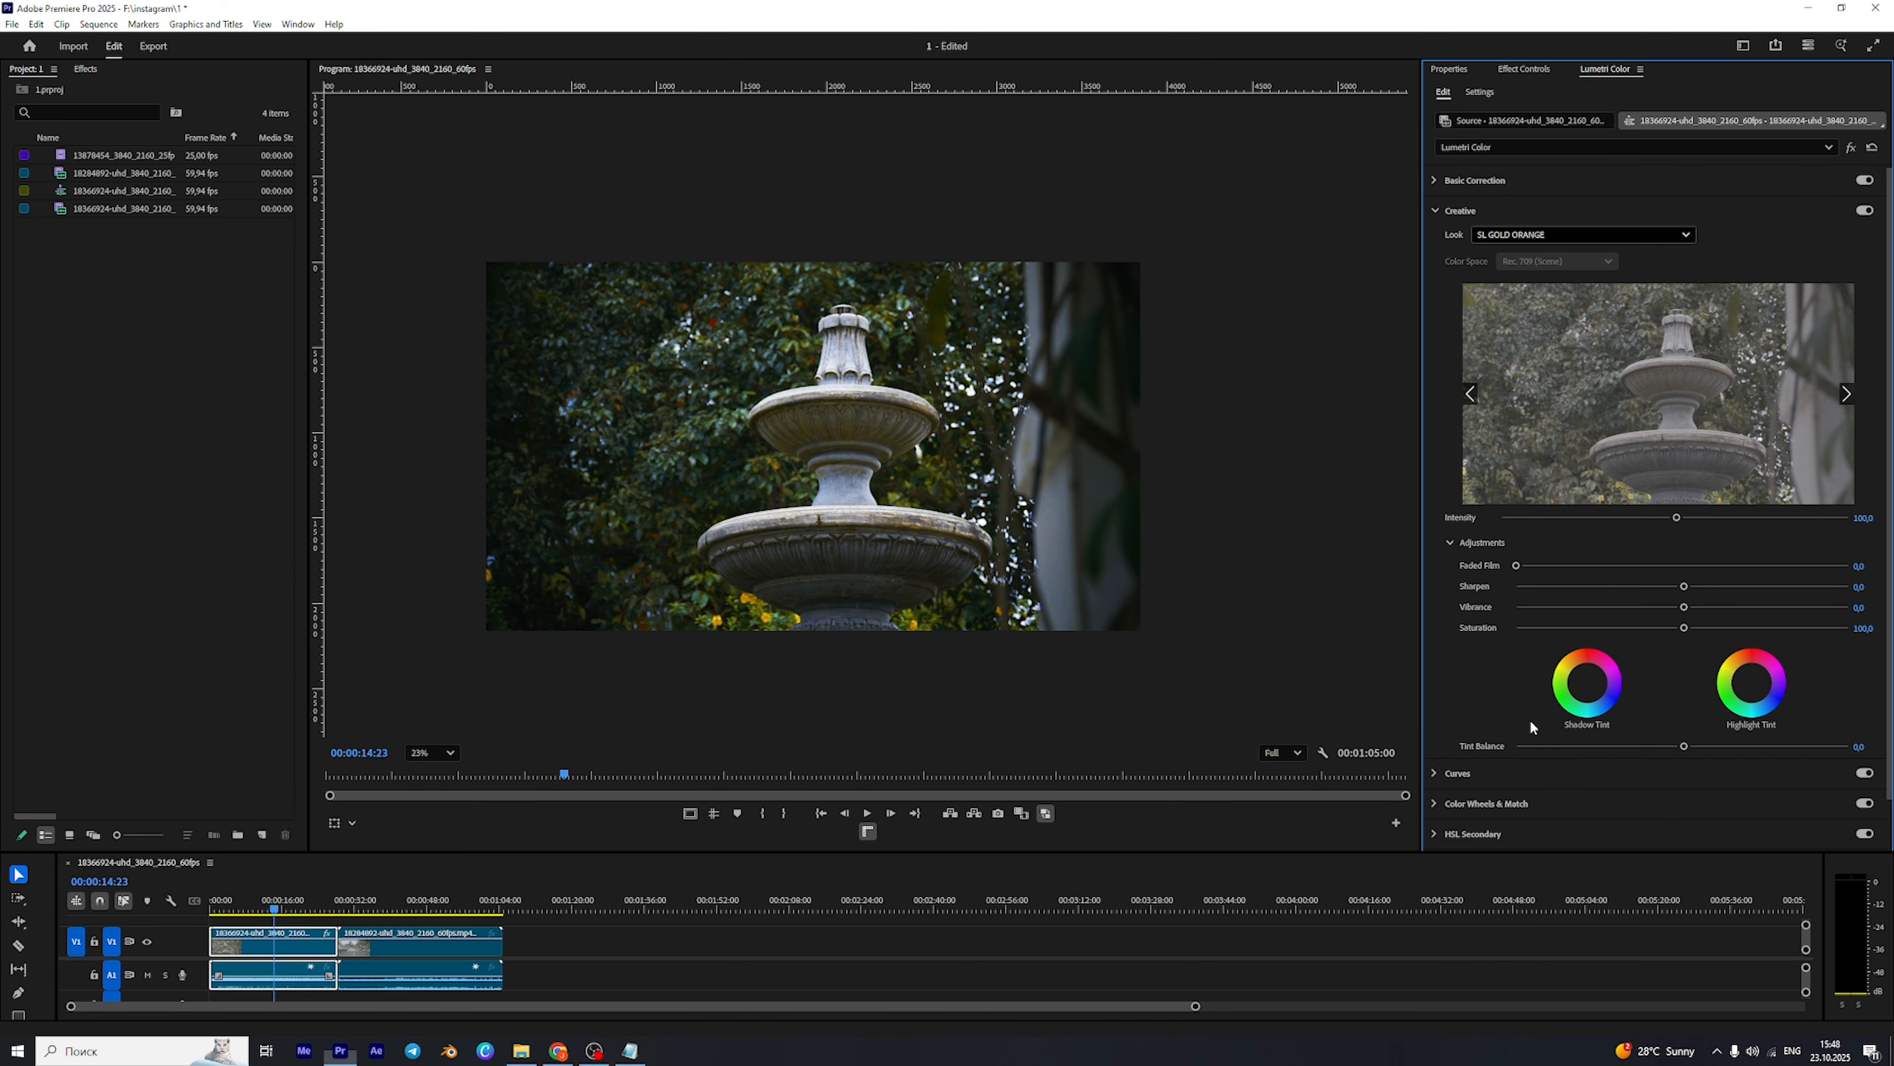
Set the fountain clip's creative look to SL GOLD TOBACCO and show the clip's Effect Controls.
{"action": "left_click", "coordinate": [1555, 231]}
{"action": "left_click", "coordinate": [1562, 752]}
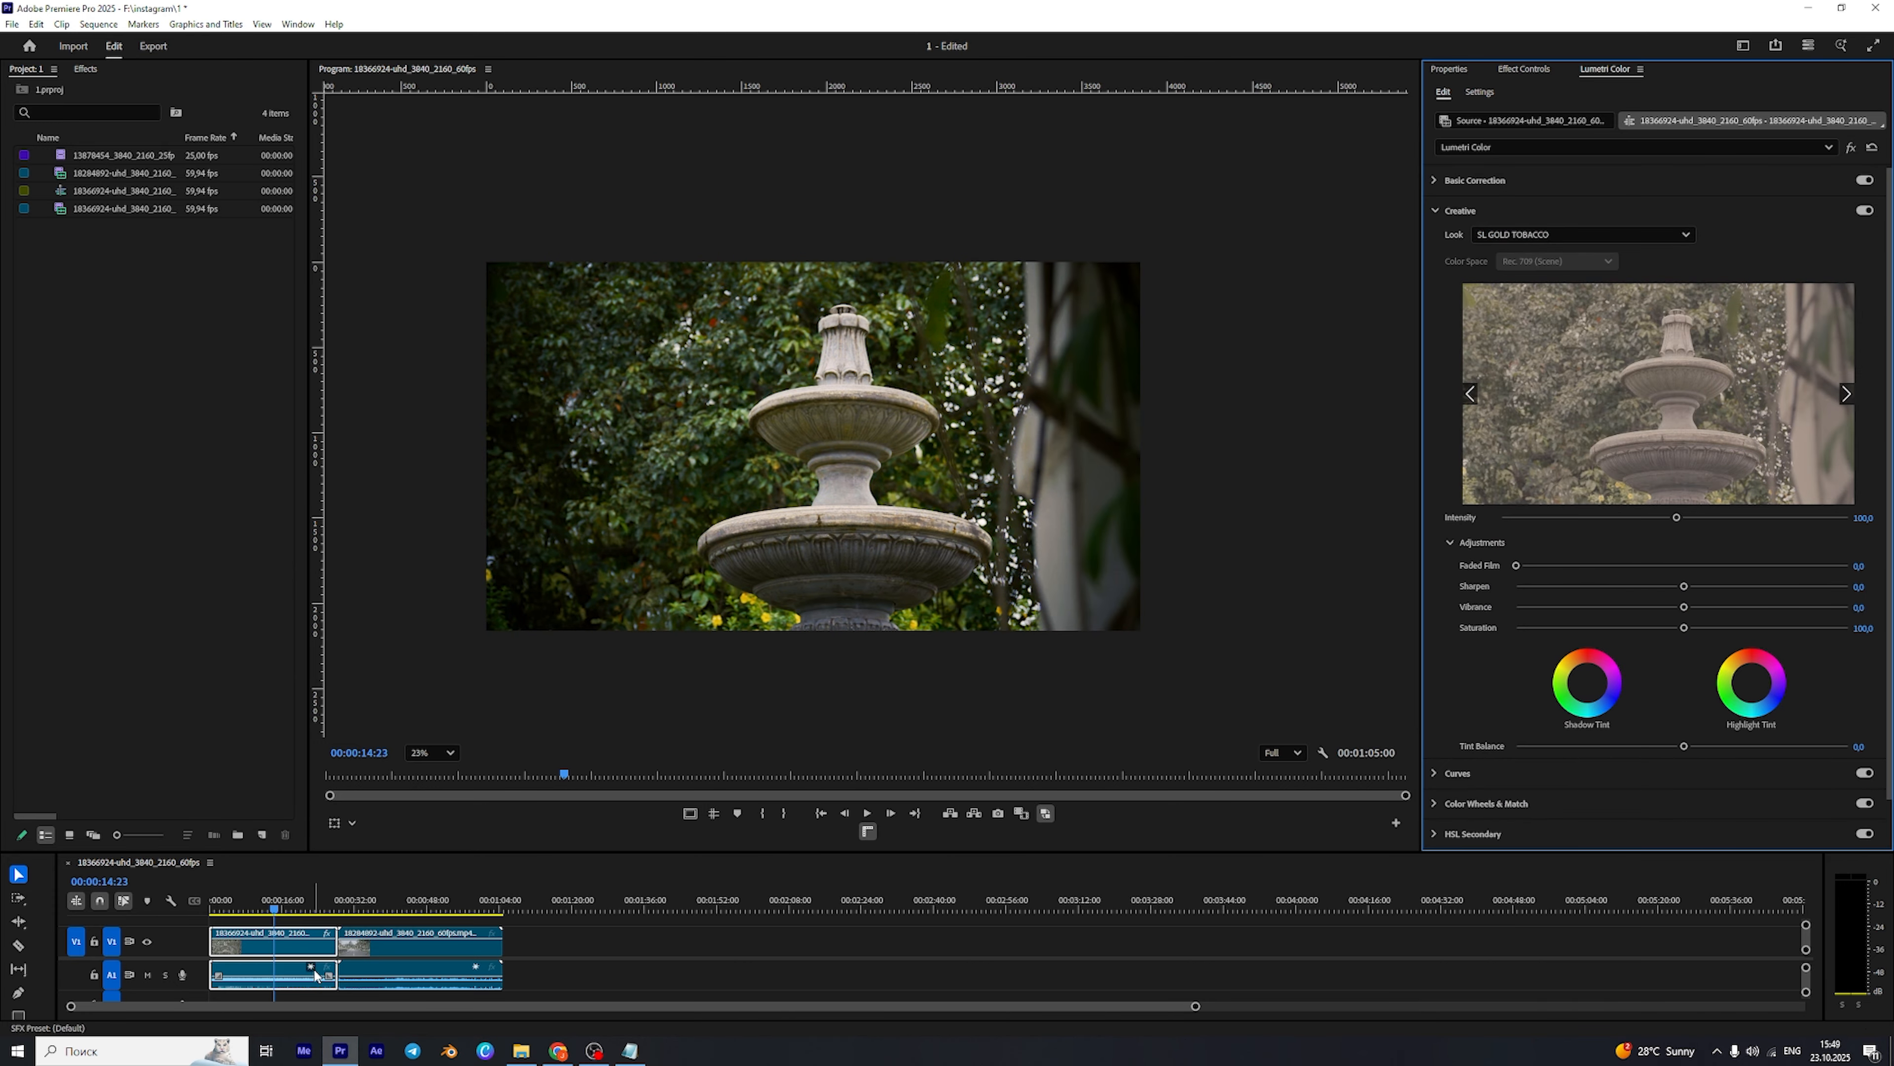
{"action": "scroll", "coordinate": [849, 411], "scroll_direction": "down", "scroll_amount": 2}
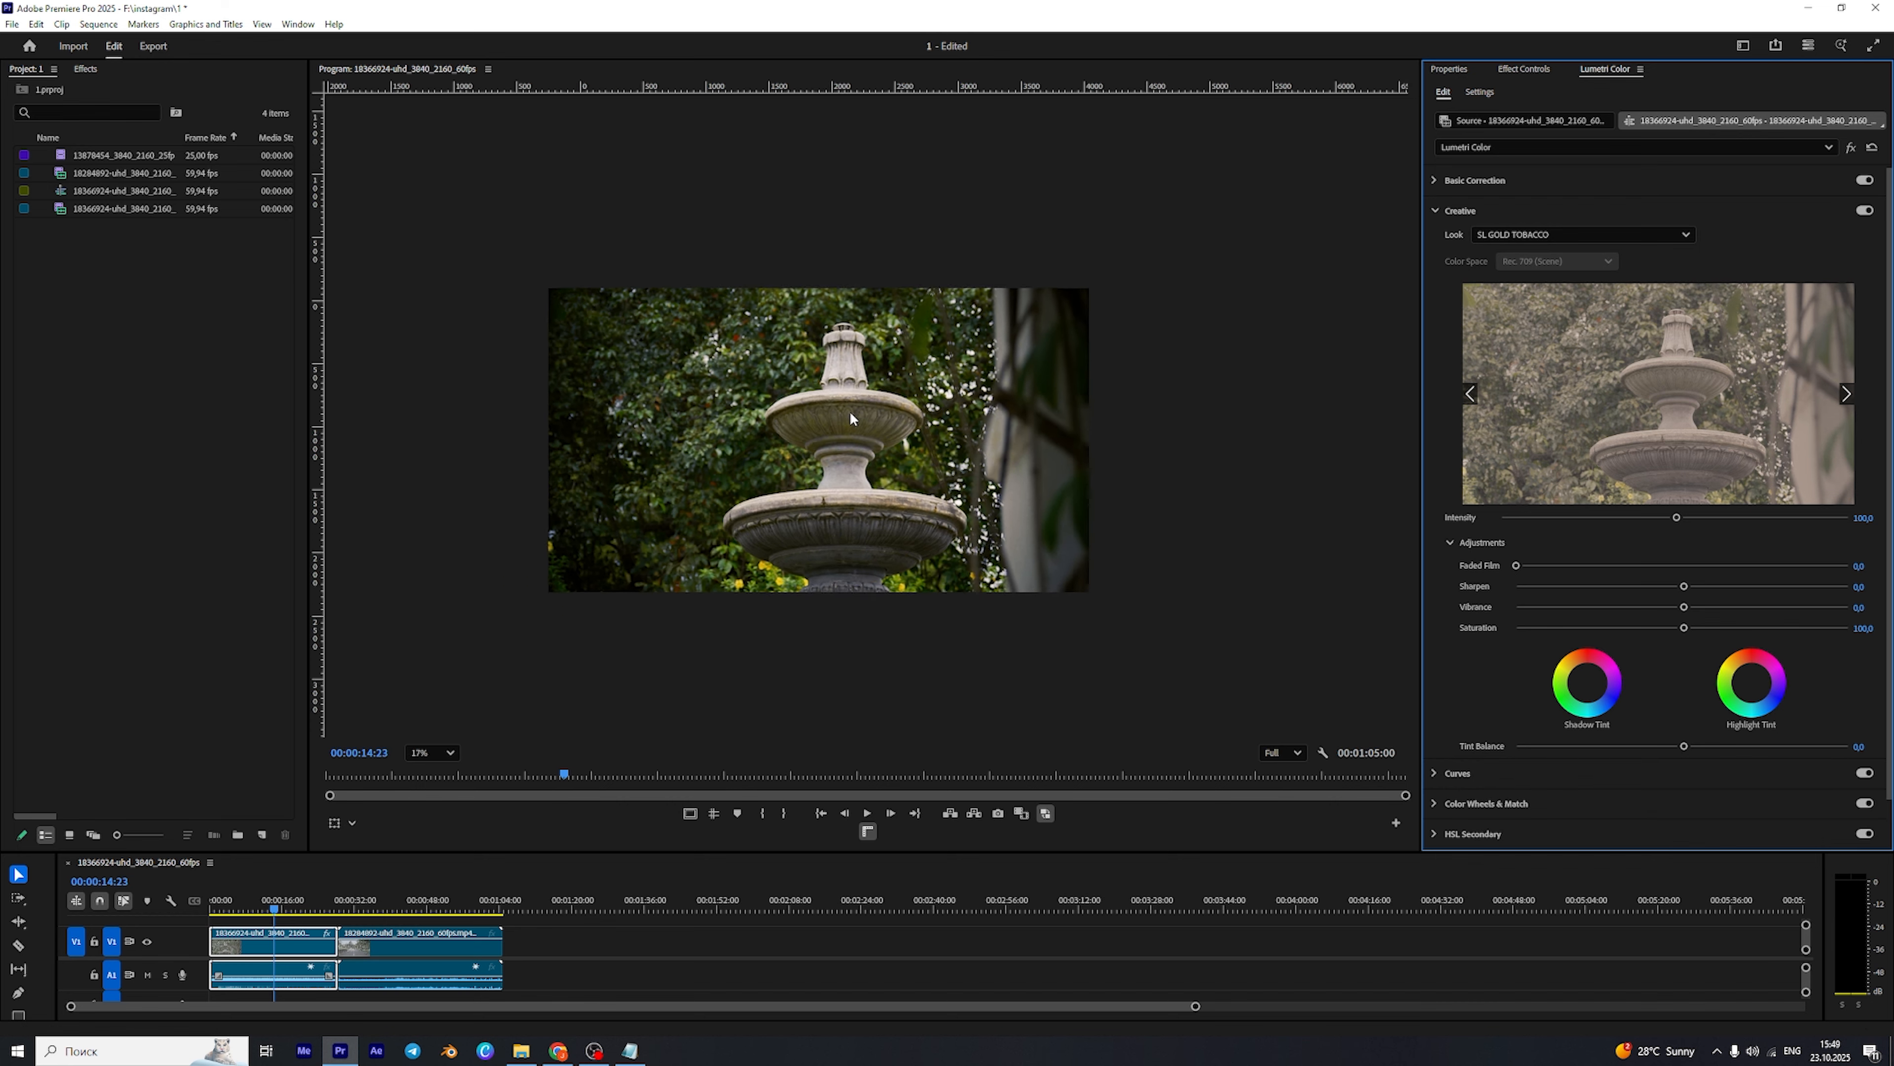
{"action": "scroll", "coordinate": [871, 447], "scroll_direction": "up", "scroll_amount": 1}
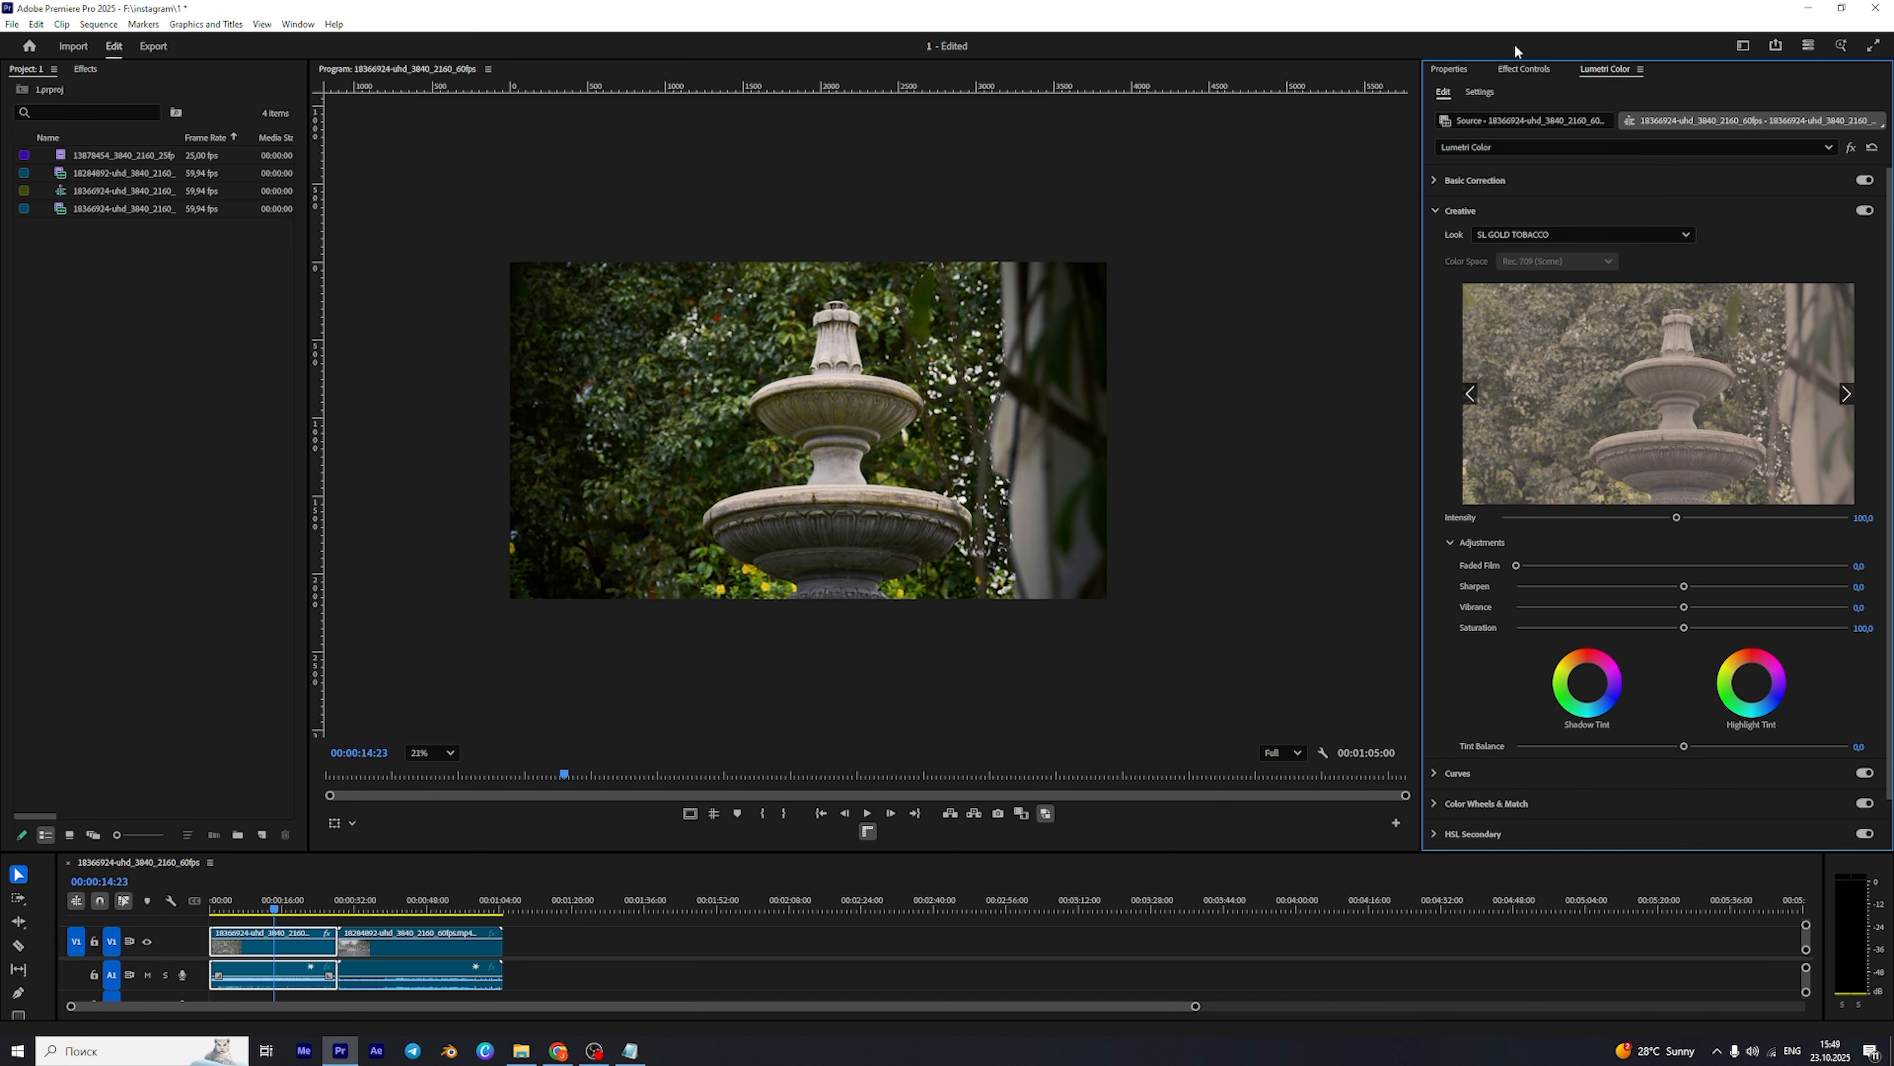
{"action": "left_click", "coordinate": [1523, 70]}
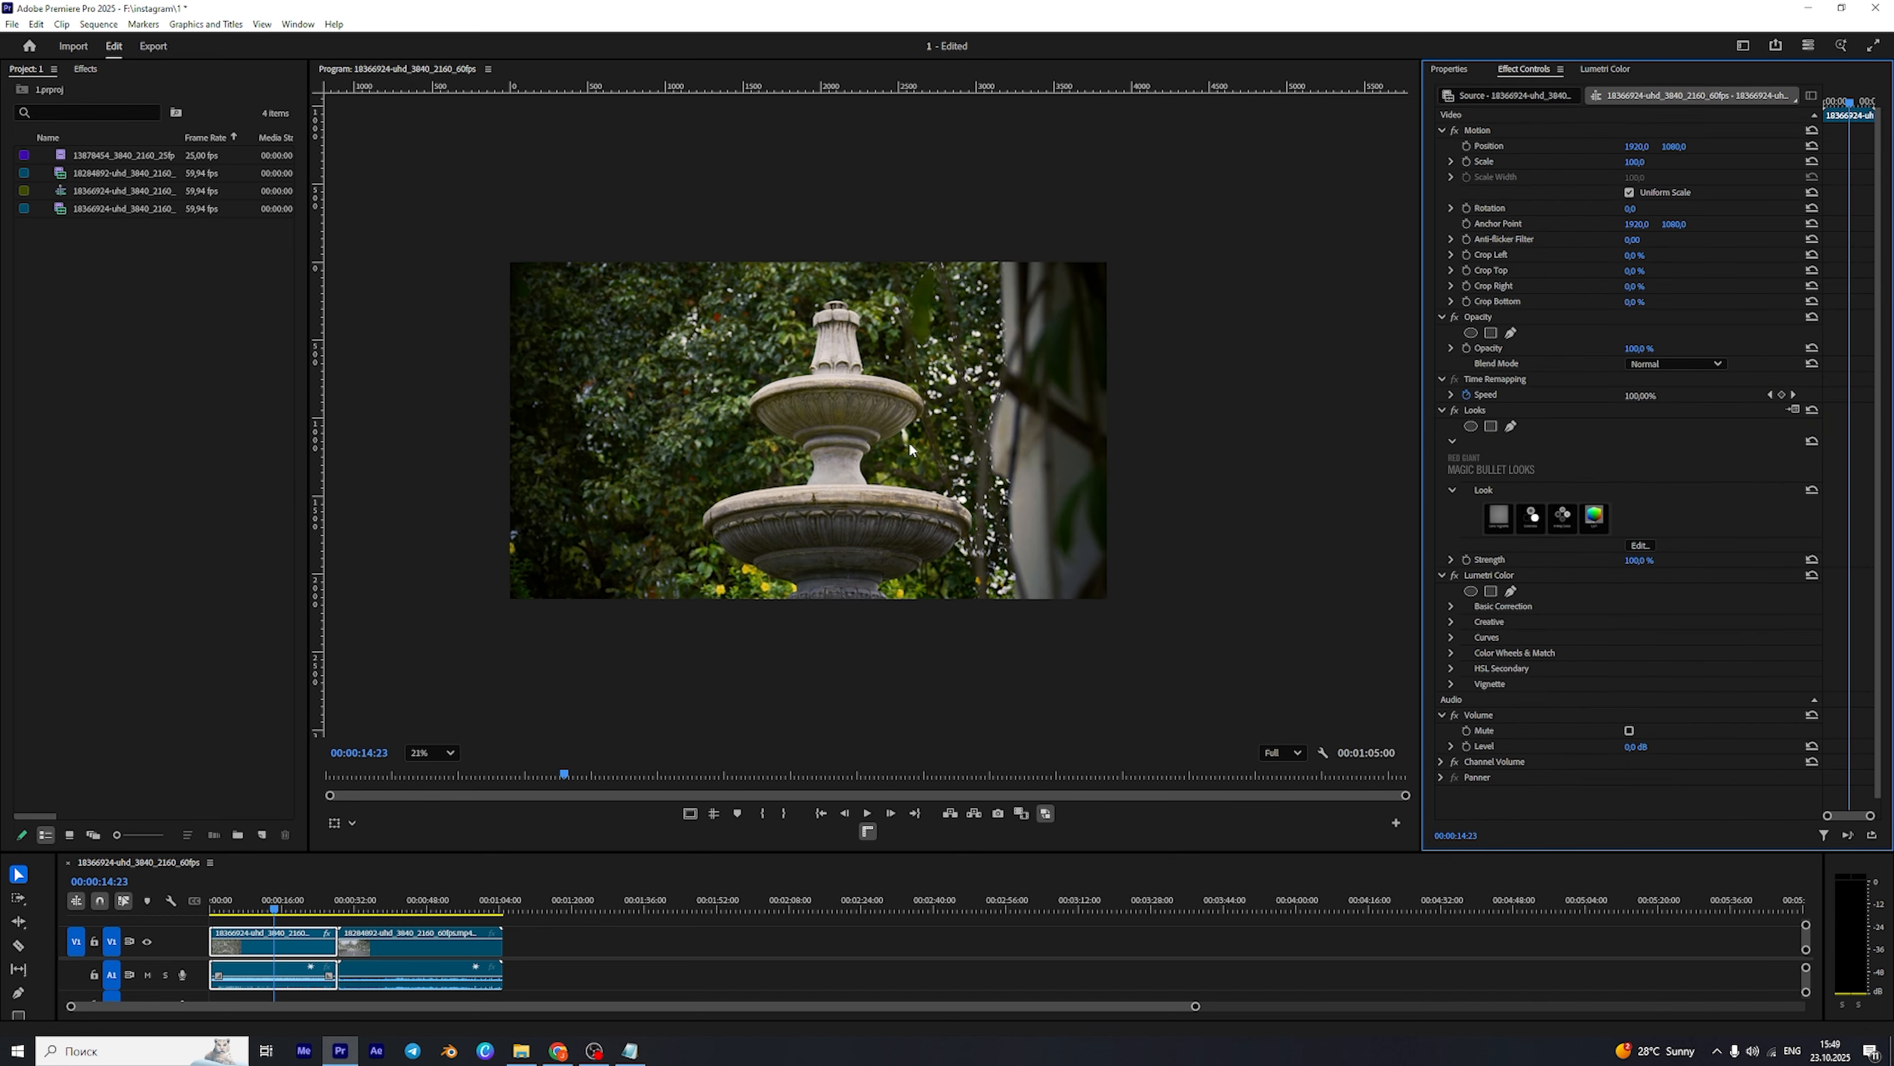
Set the fountain look's Lens Vignette to strength +91.43%, vignette 59.30% and center X +1.25%, Y -2.41%, and apply the look.
{"action": "left_click_drag", "start_coordinate": [270, 909], "coordinate": [221, 916]}
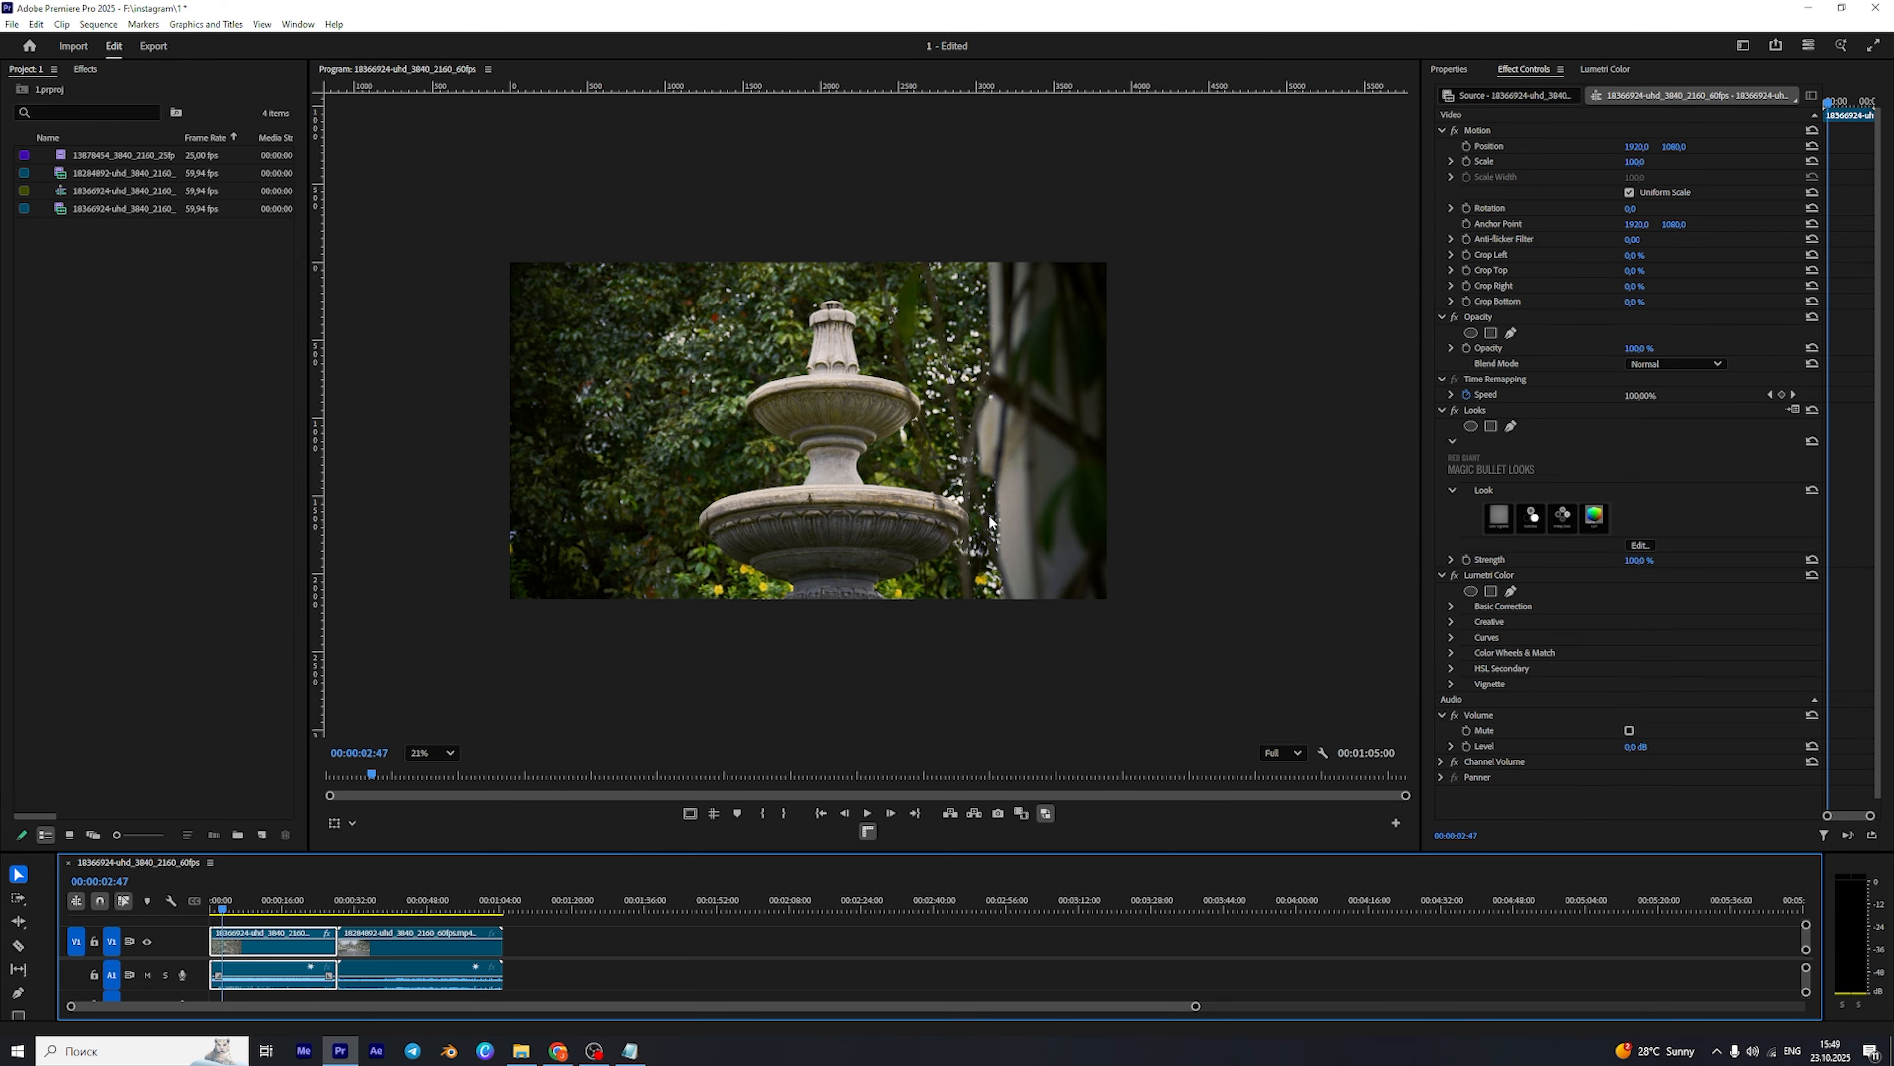
{"action": "left_click", "coordinate": [237, 907]}
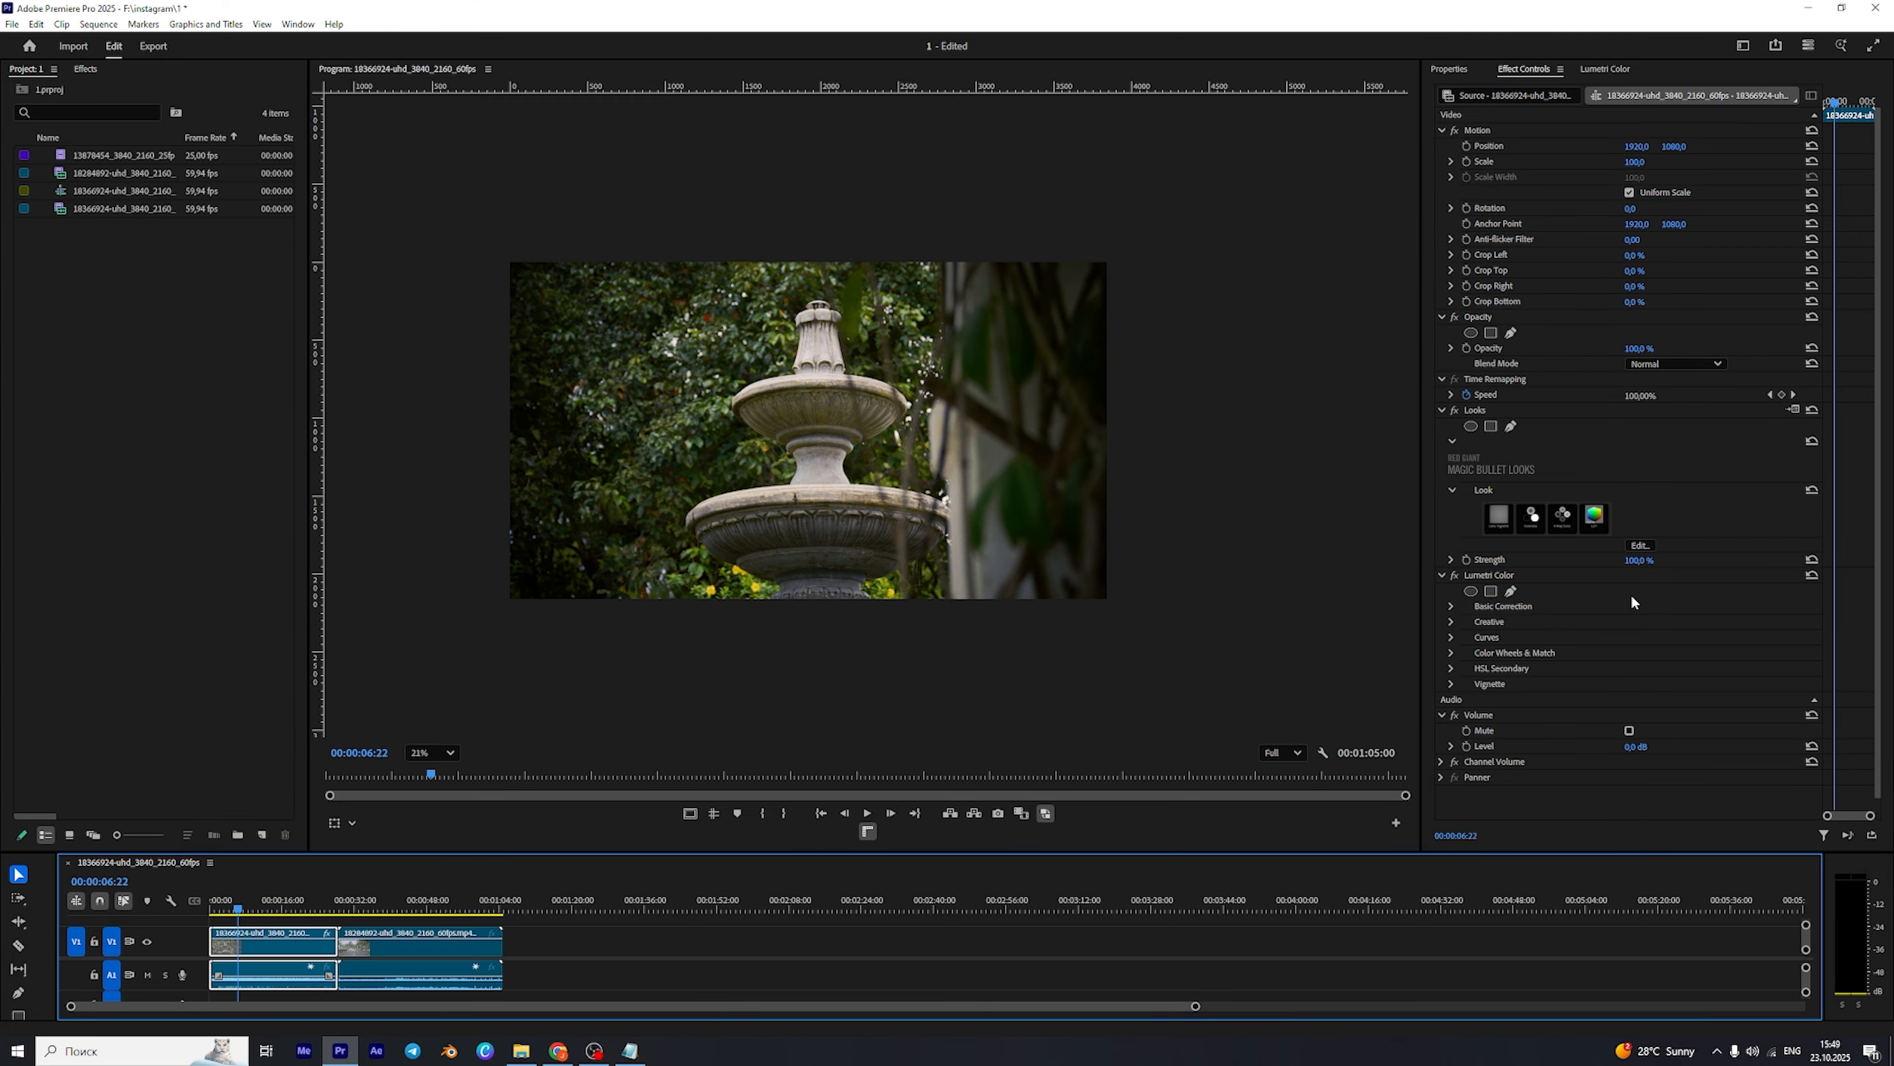
{"action": "left_click", "coordinate": [1644, 545]}
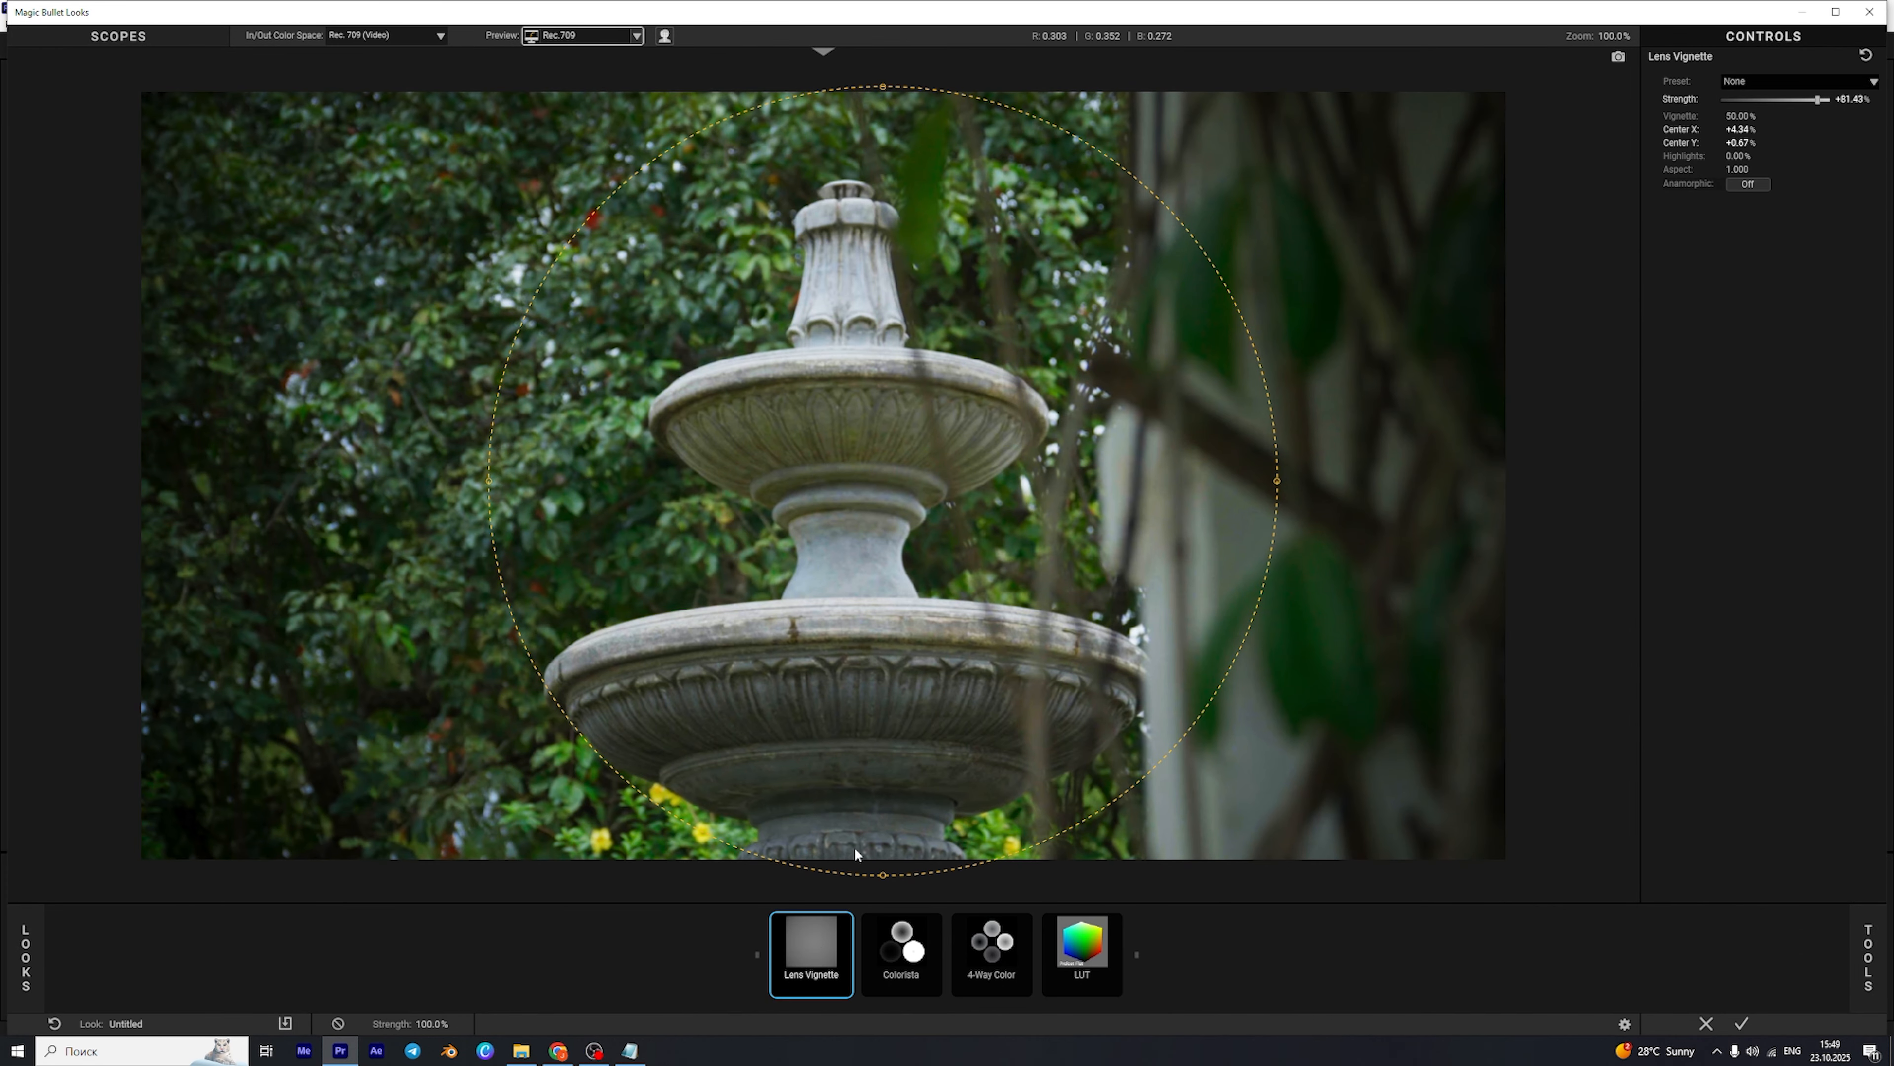
{"action": "left_click_drag", "start_coordinate": [930, 727], "coordinate": [914, 725]}
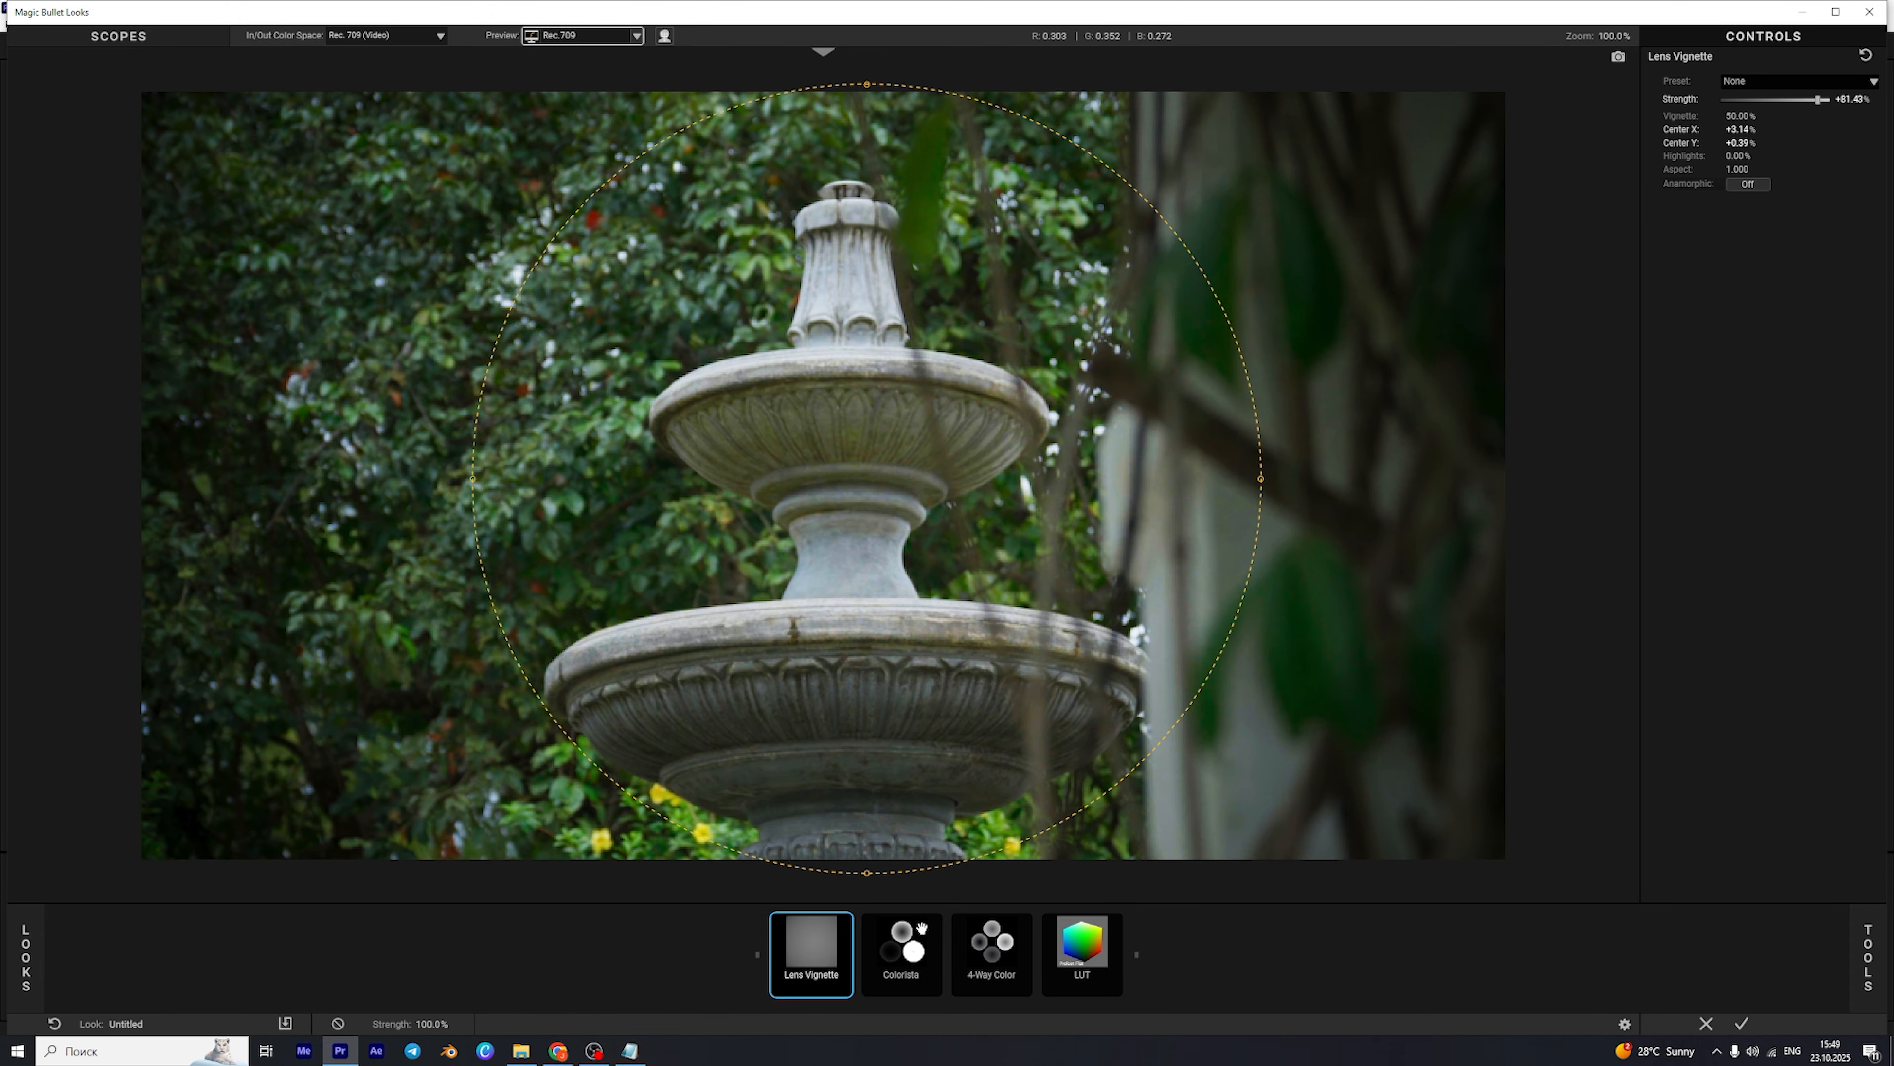
{"action": "mouse_move", "coordinate": [1818, 102]}
{"action": "left_mouse_down"}
{"action": "mouse_move", "coordinate": [1739, 115]}
{"action": "mouse_move", "coordinate": [1805, 116]}
{"action": "left_mouse_up"}
{"action": "mouse_move", "coordinate": [1017, 542]}
{"action": "left_mouse_down"}
{"action": "mouse_move", "coordinate": [986, 547]}
{"action": "mouse_move", "coordinate": [990, 520]}
{"action": "left_mouse_up"}
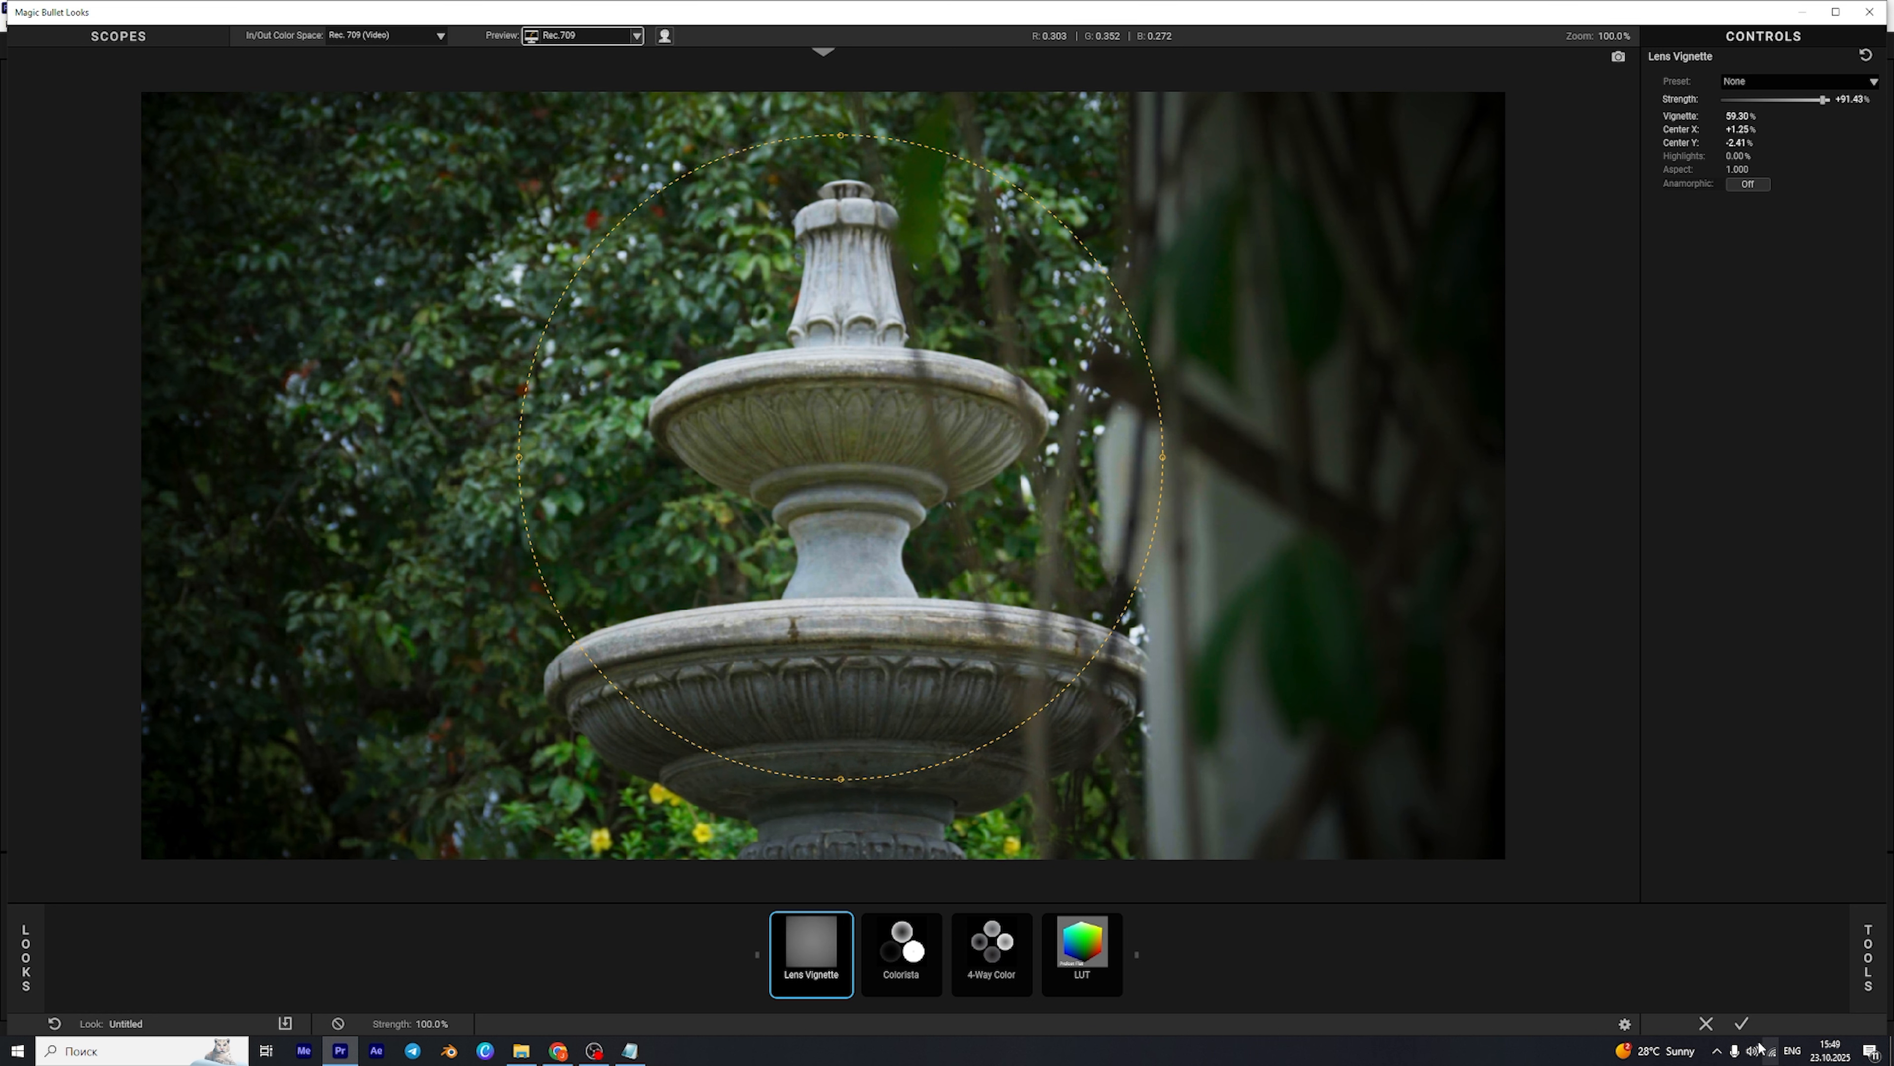
{"action": "left_click", "coordinate": [1740, 1025]}
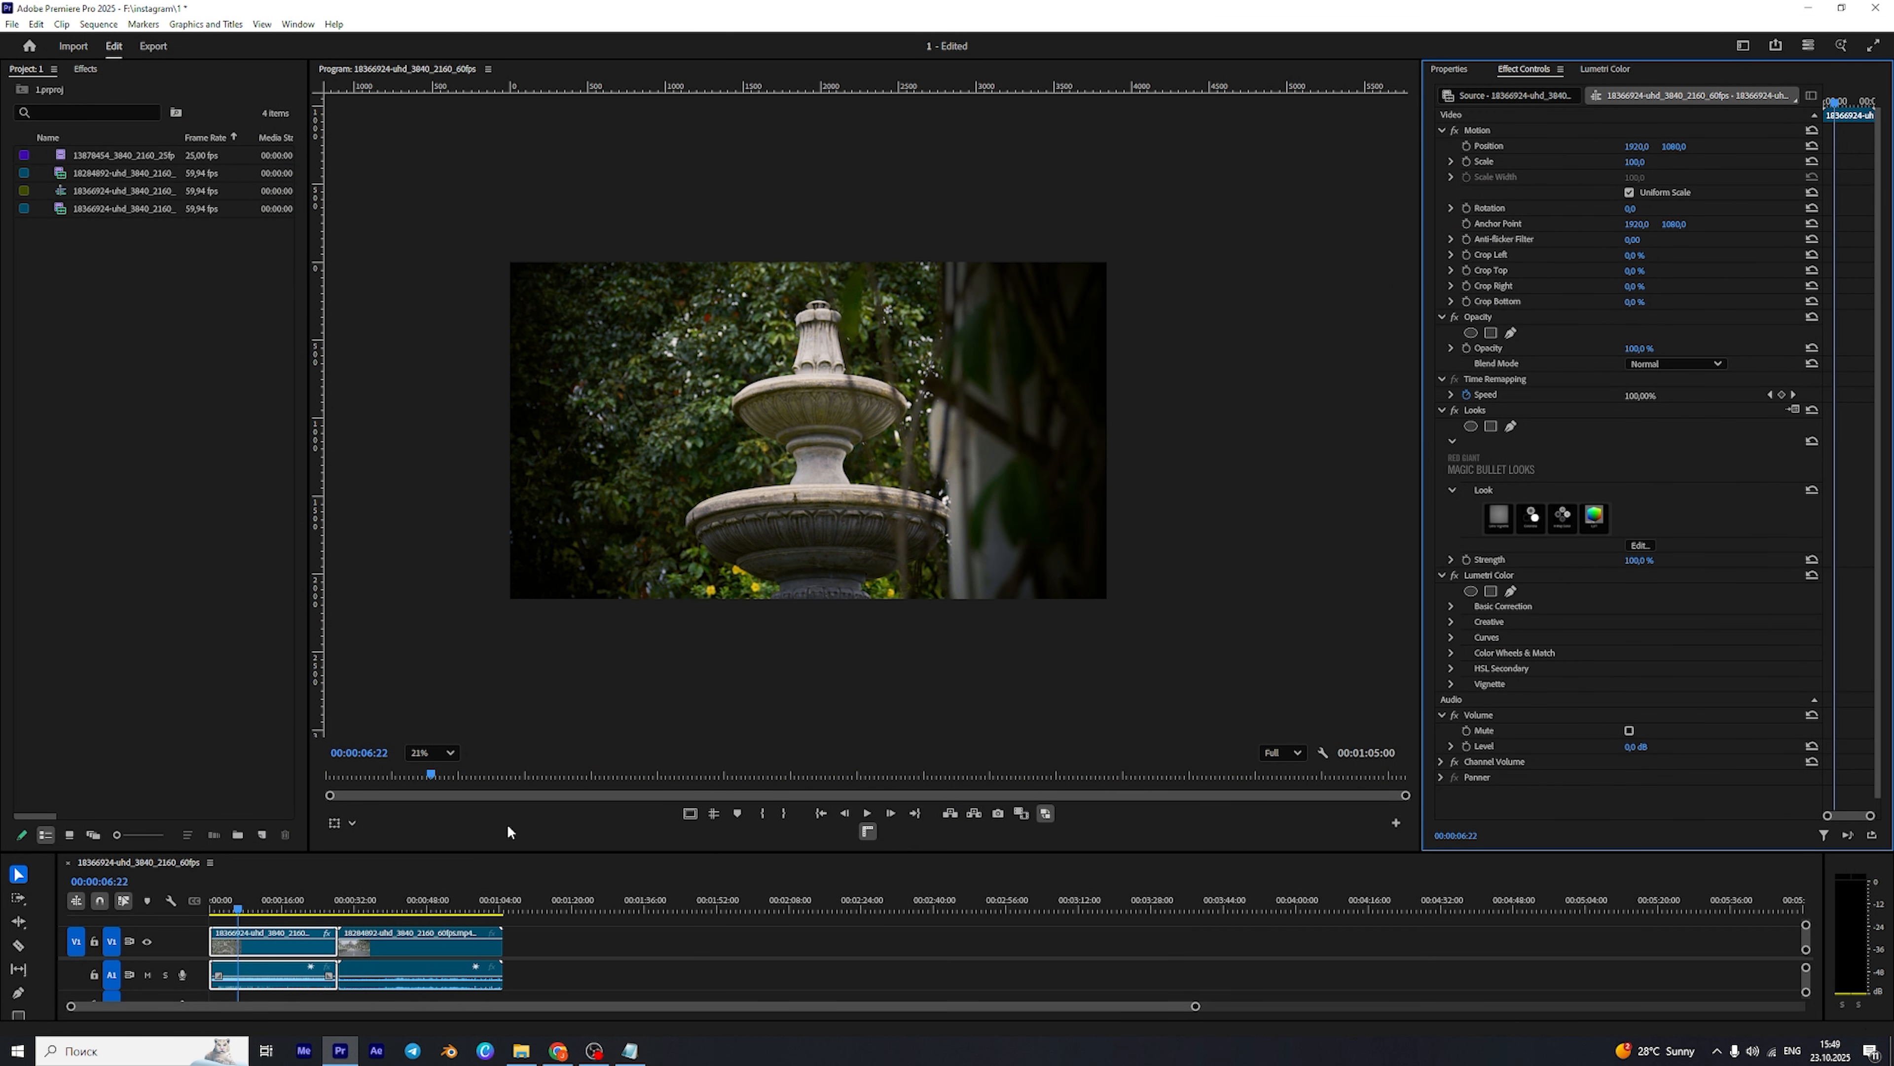
Try the SL GOLD RUSH LDR and SL GOLD RUSH HDR creative looks on the fountain clip, returning to SL GOLD TOBACCO.
{"action": "left_click", "coordinate": [254, 904]}
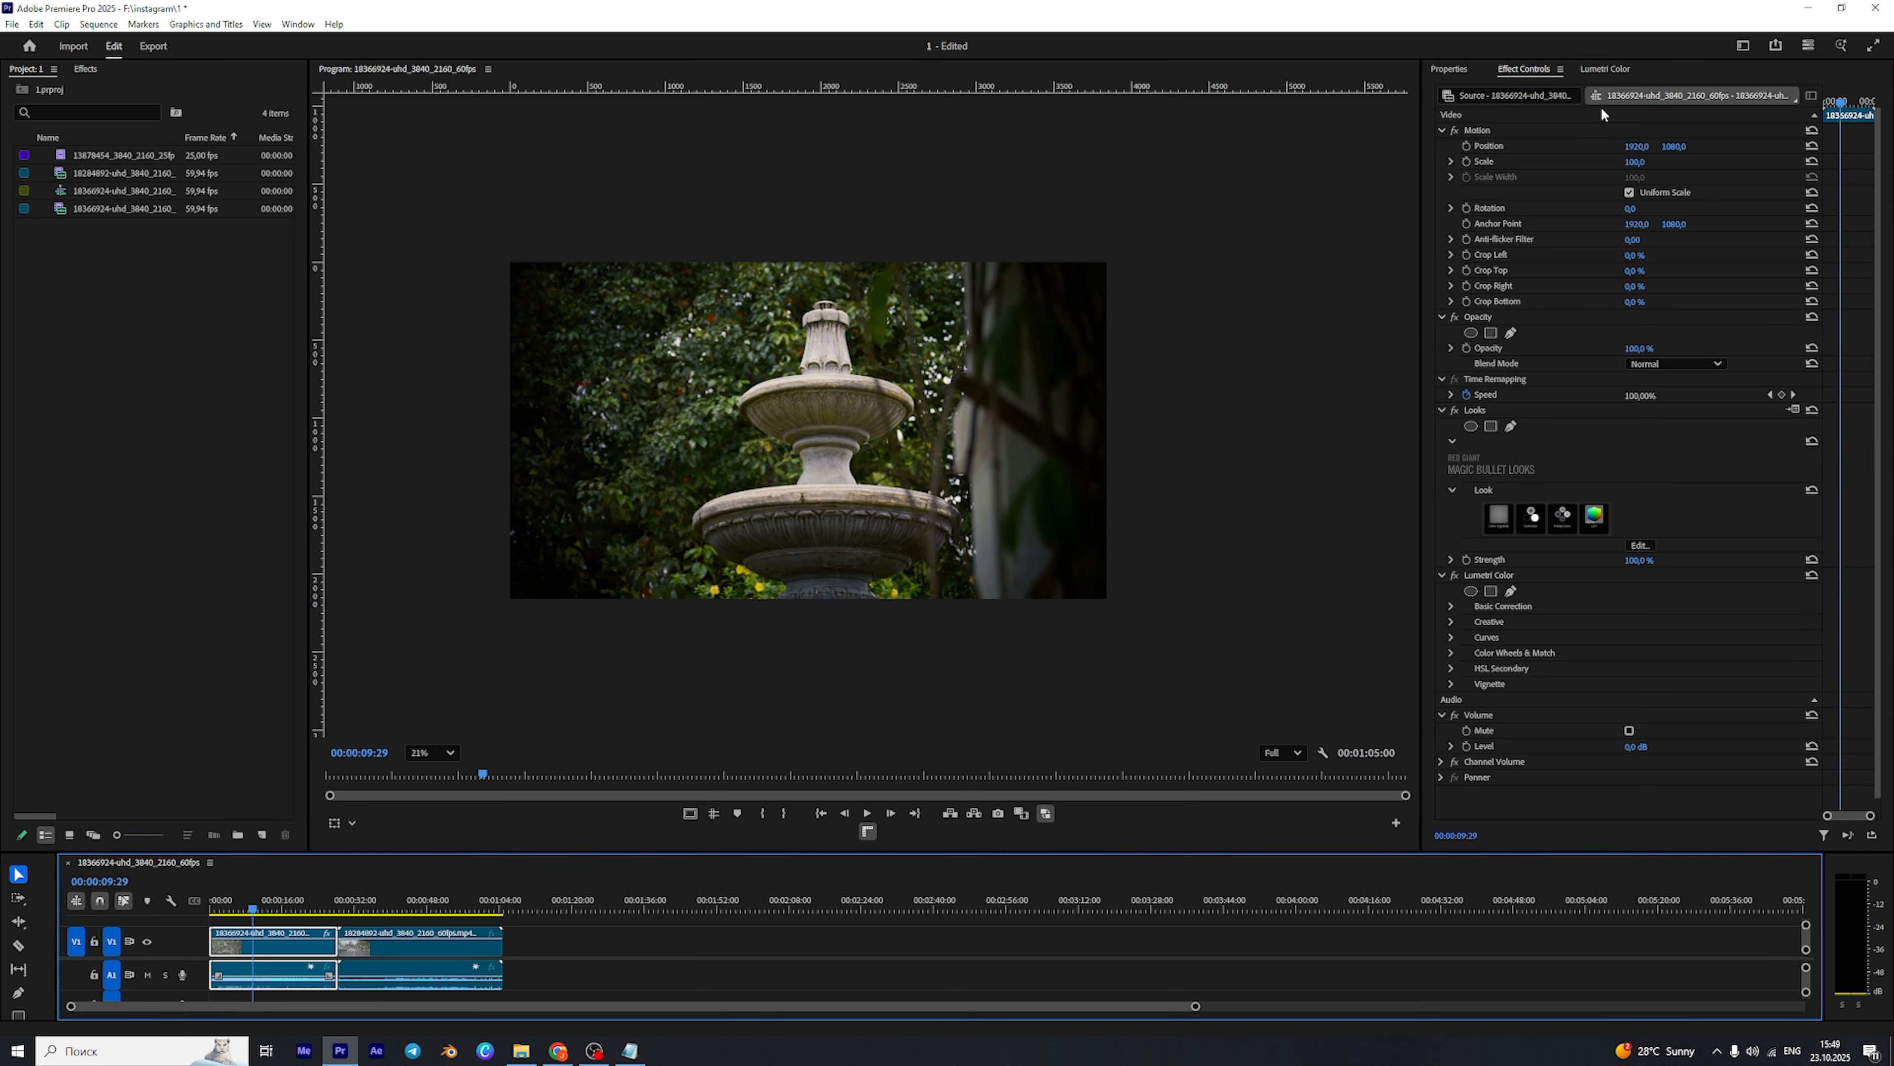
{"action": "left_click", "coordinate": [1611, 70]}
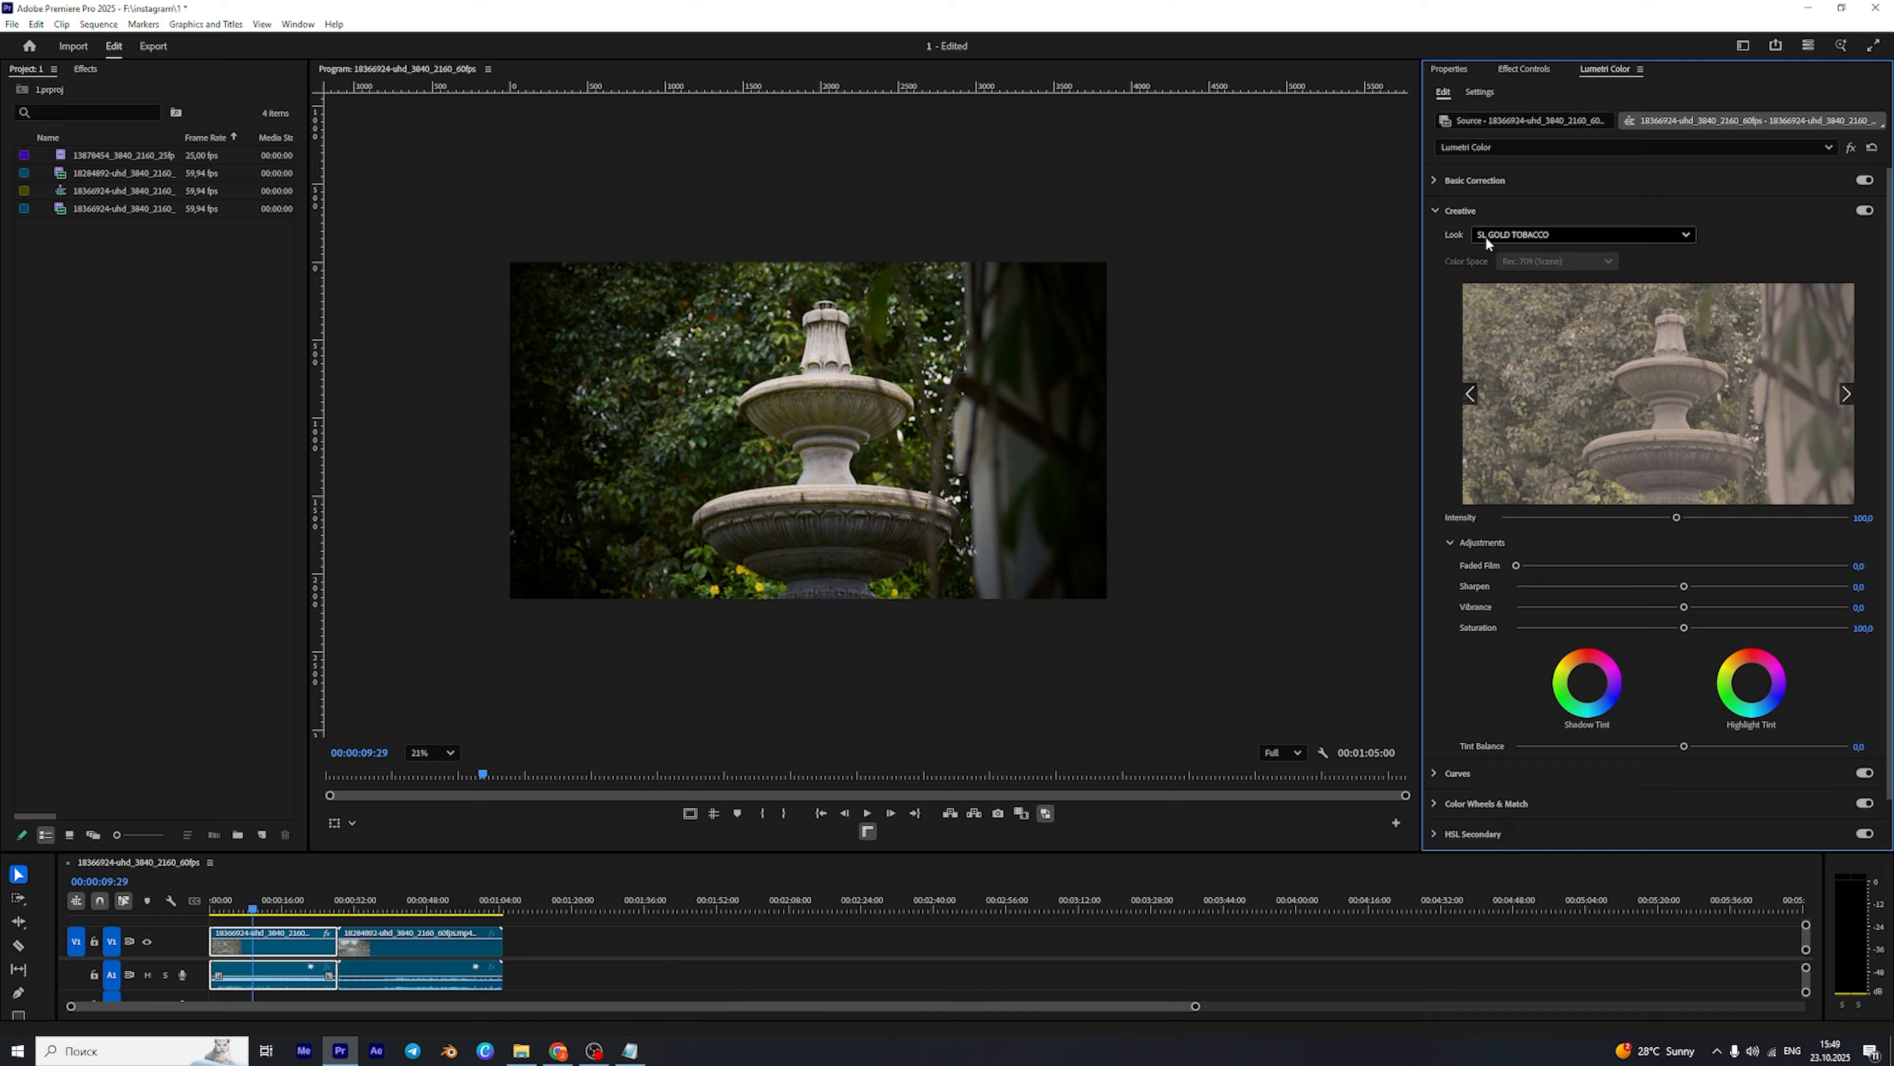
{"action": "left_click", "coordinate": [1541, 233]}
{"action": "left_click", "coordinate": [1536, 735]}
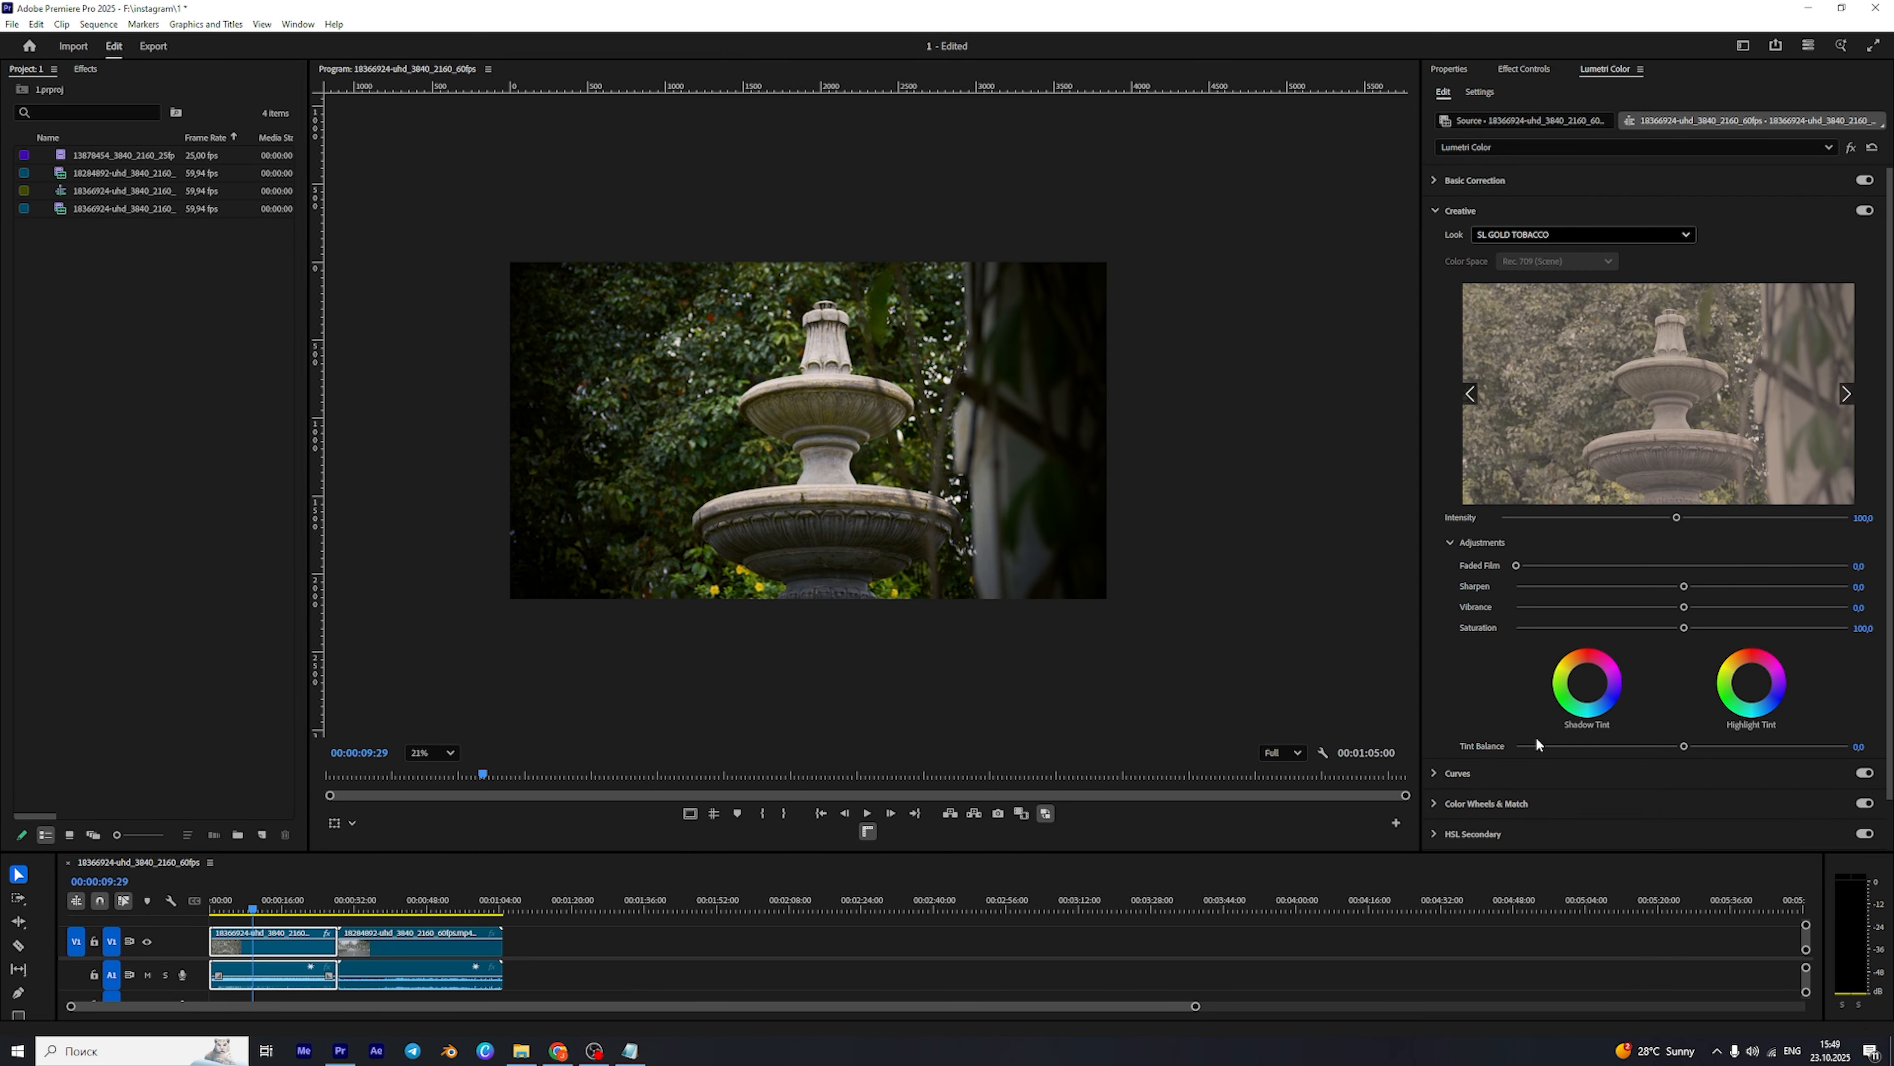
{"action": "left_click", "coordinate": [1525, 237]}
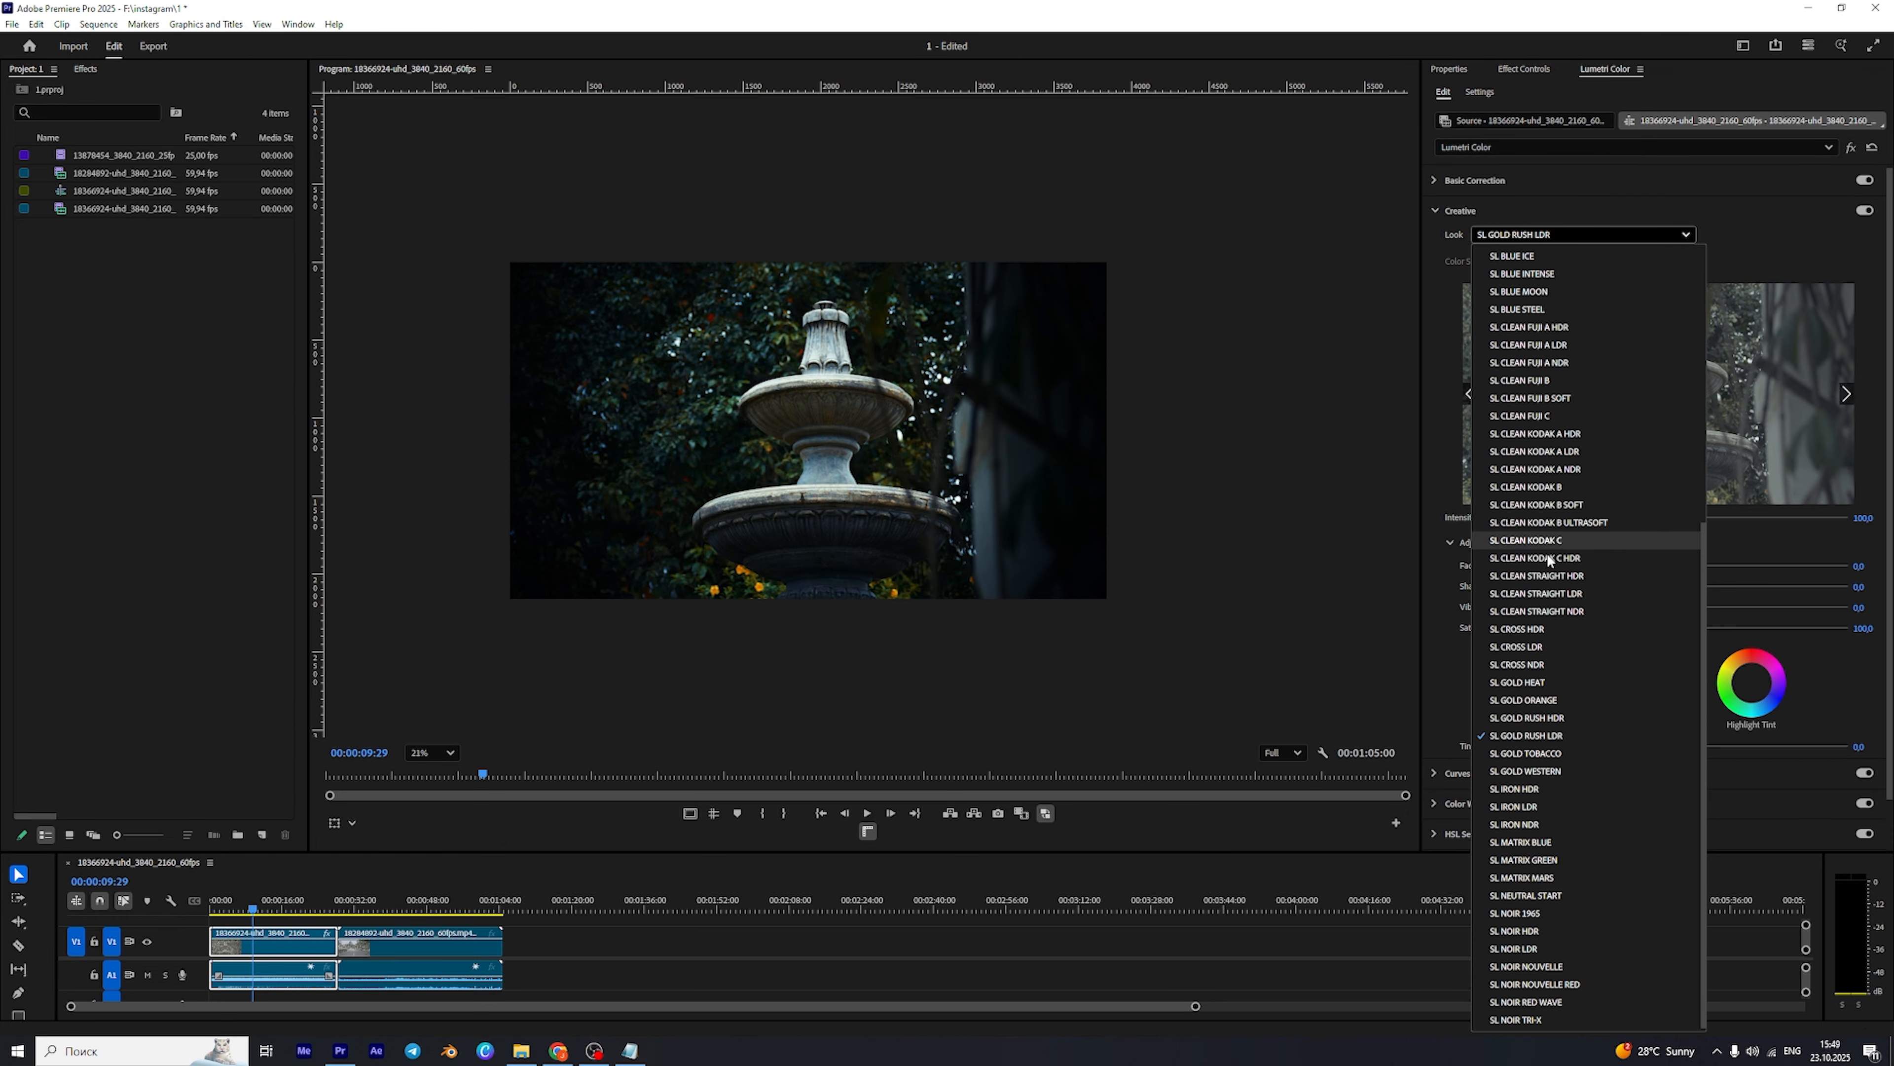
{"action": "left_click", "coordinate": [1543, 717]}
{"action": "left_click", "coordinate": [1531, 236]}
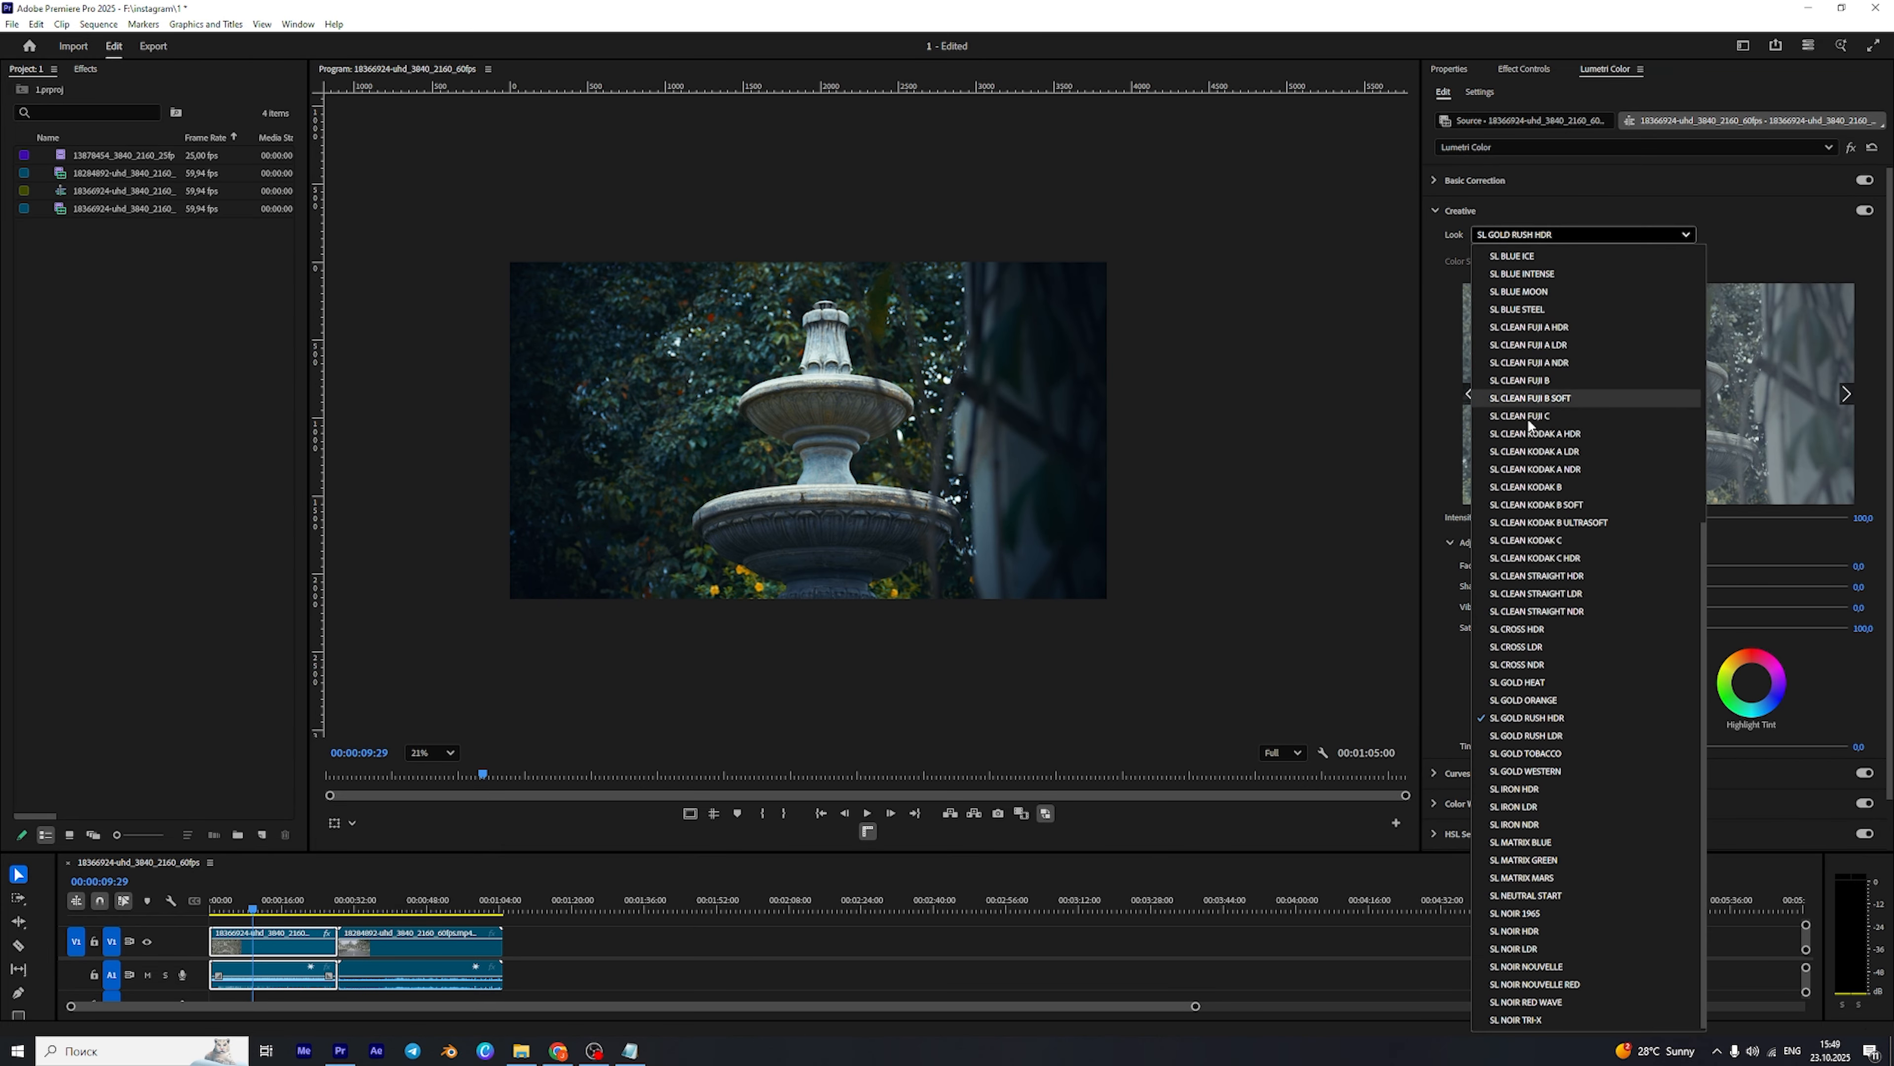
{"action": "left_click", "coordinate": [1536, 751]}
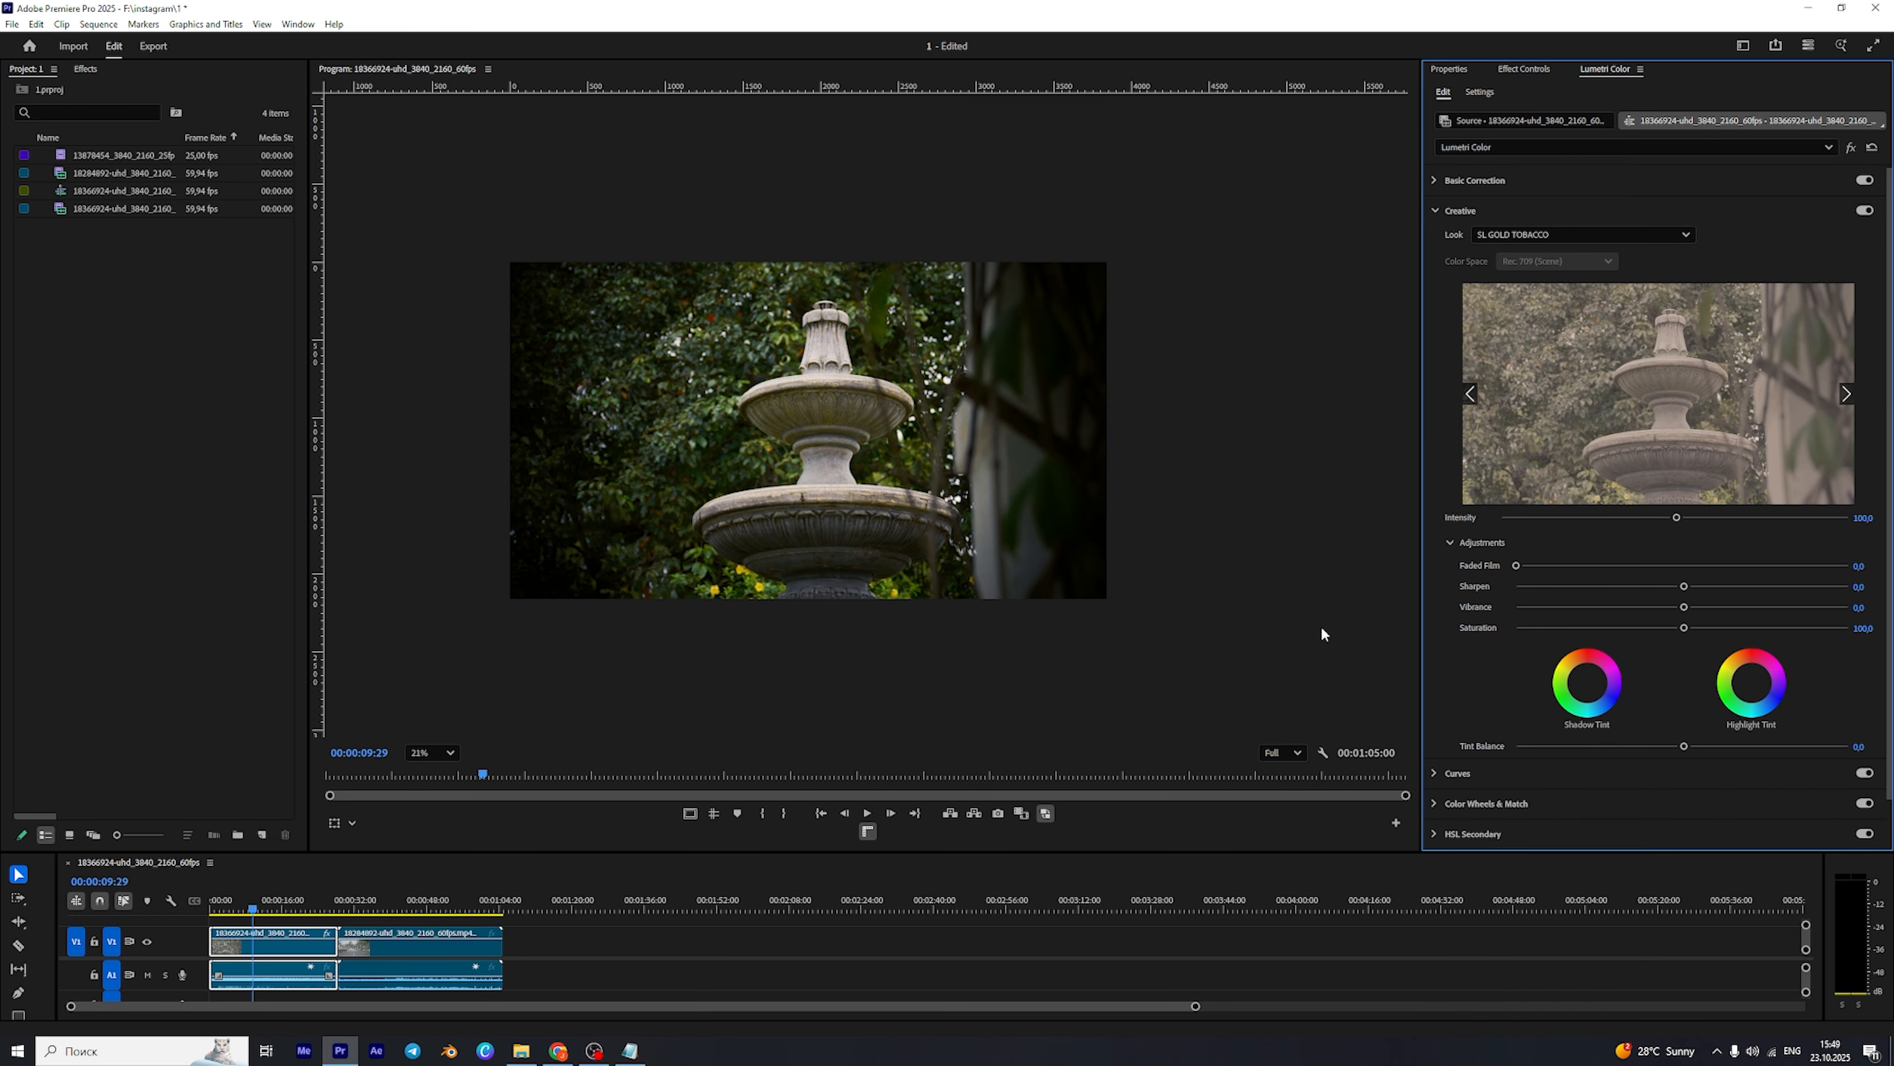
Compare the fountain clip with its Lumetri Color and Looks effects switched off and on, leaving both enabled.
{"action": "left_click", "coordinate": [231, 908]}
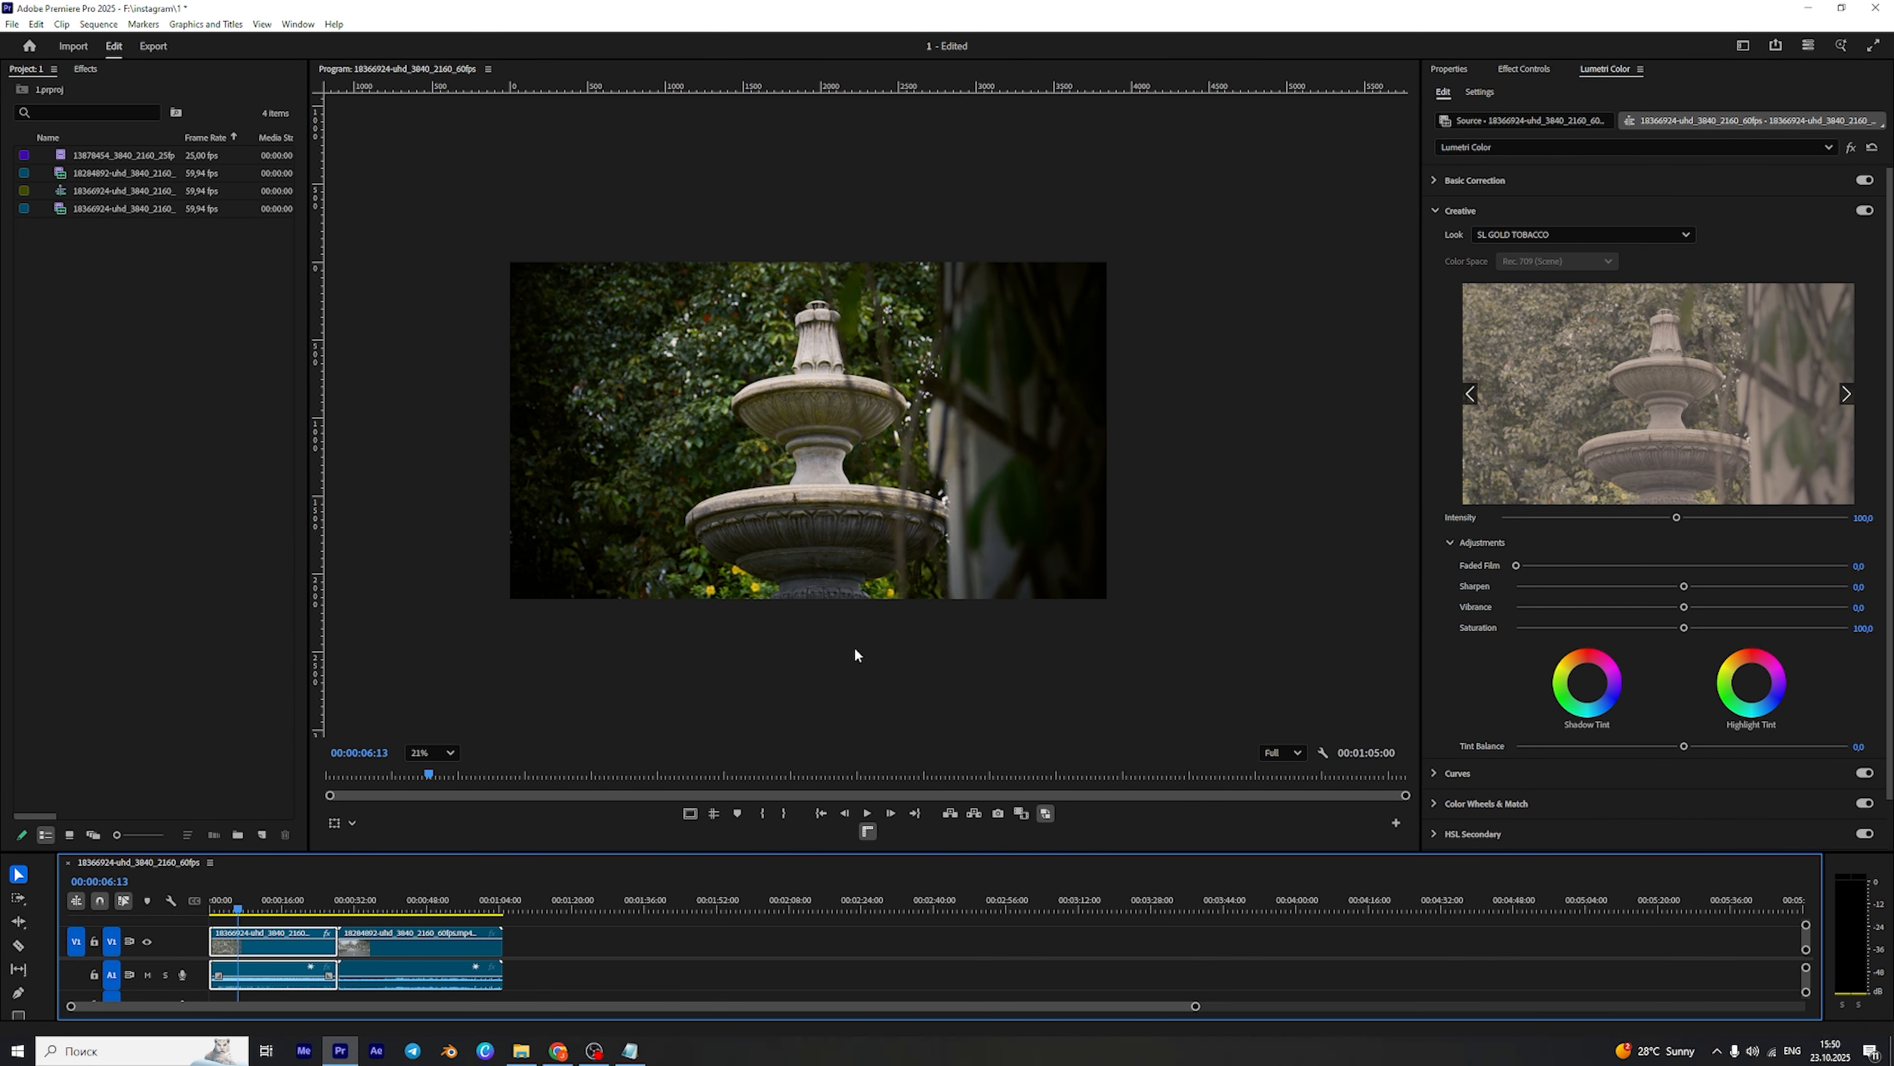
{"action": "left_click", "coordinate": [1514, 69]}
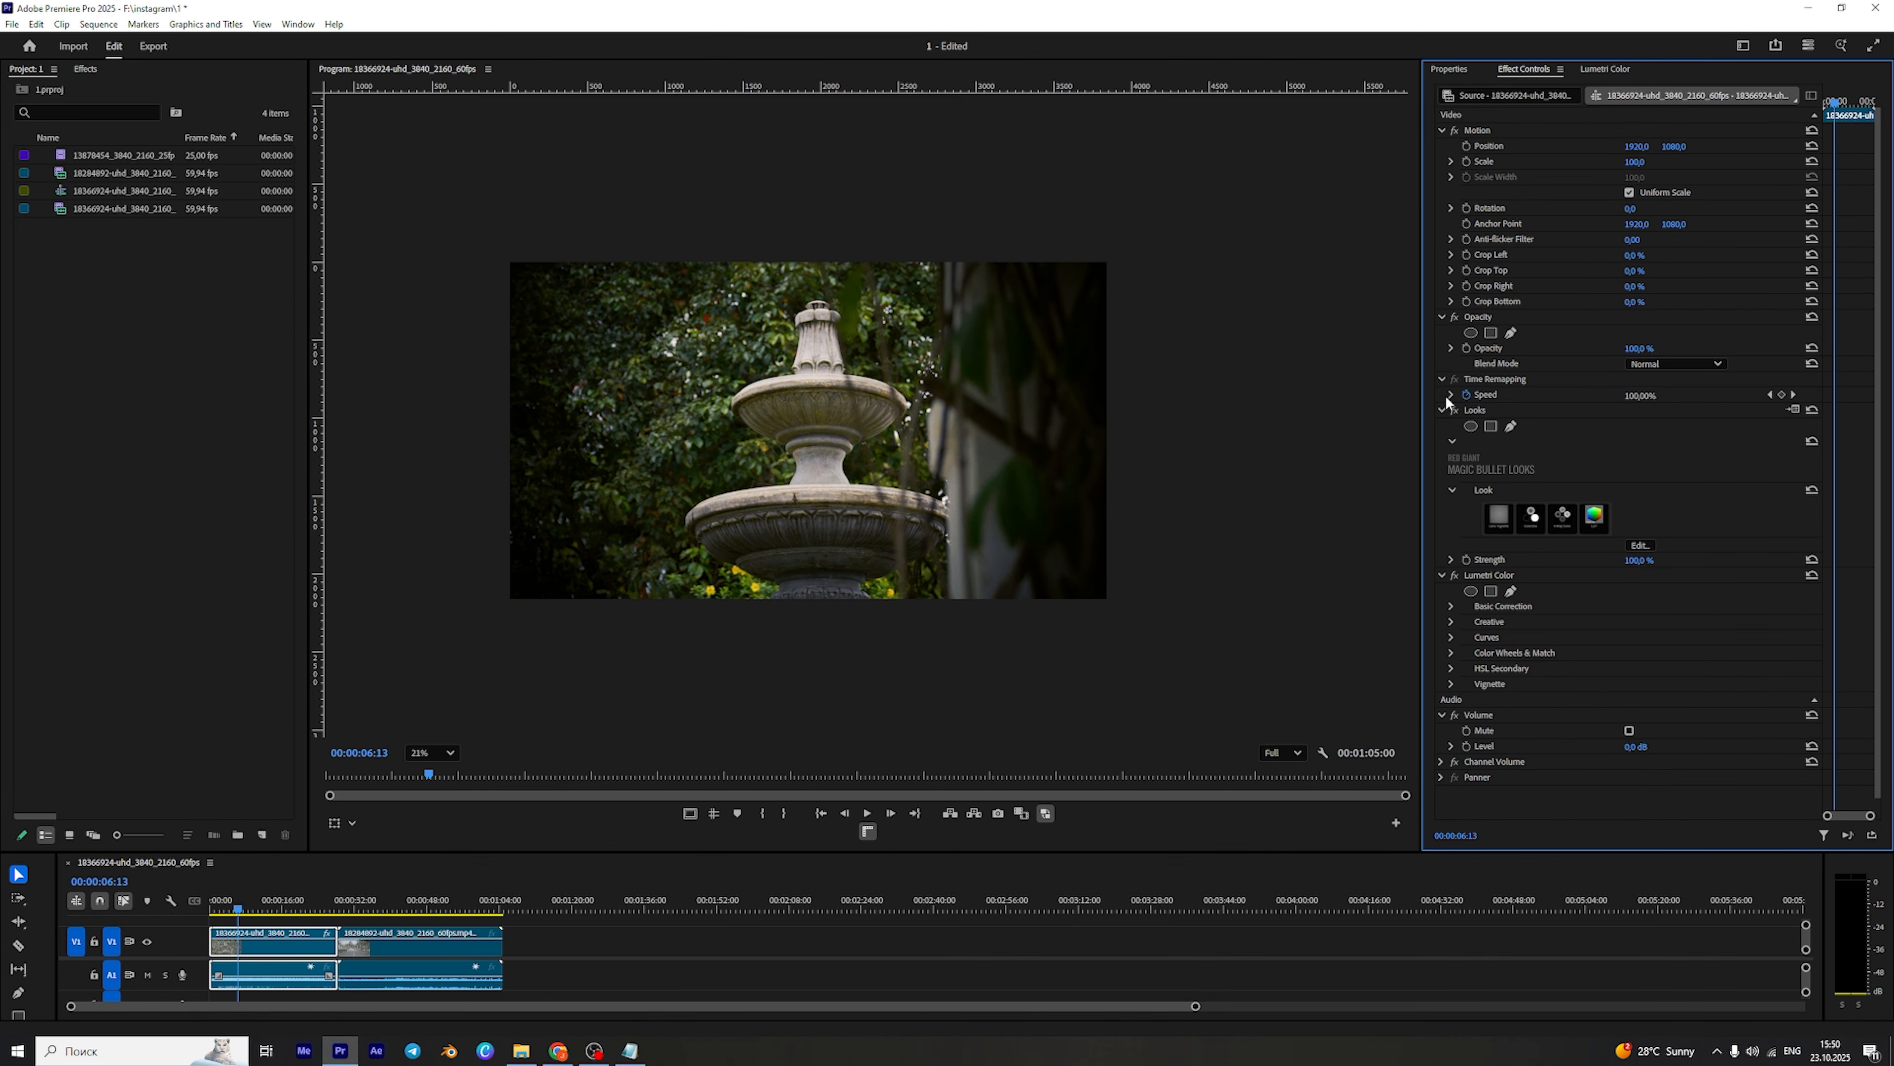
{"action": "left_click", "coordinate": [1454, 575]}
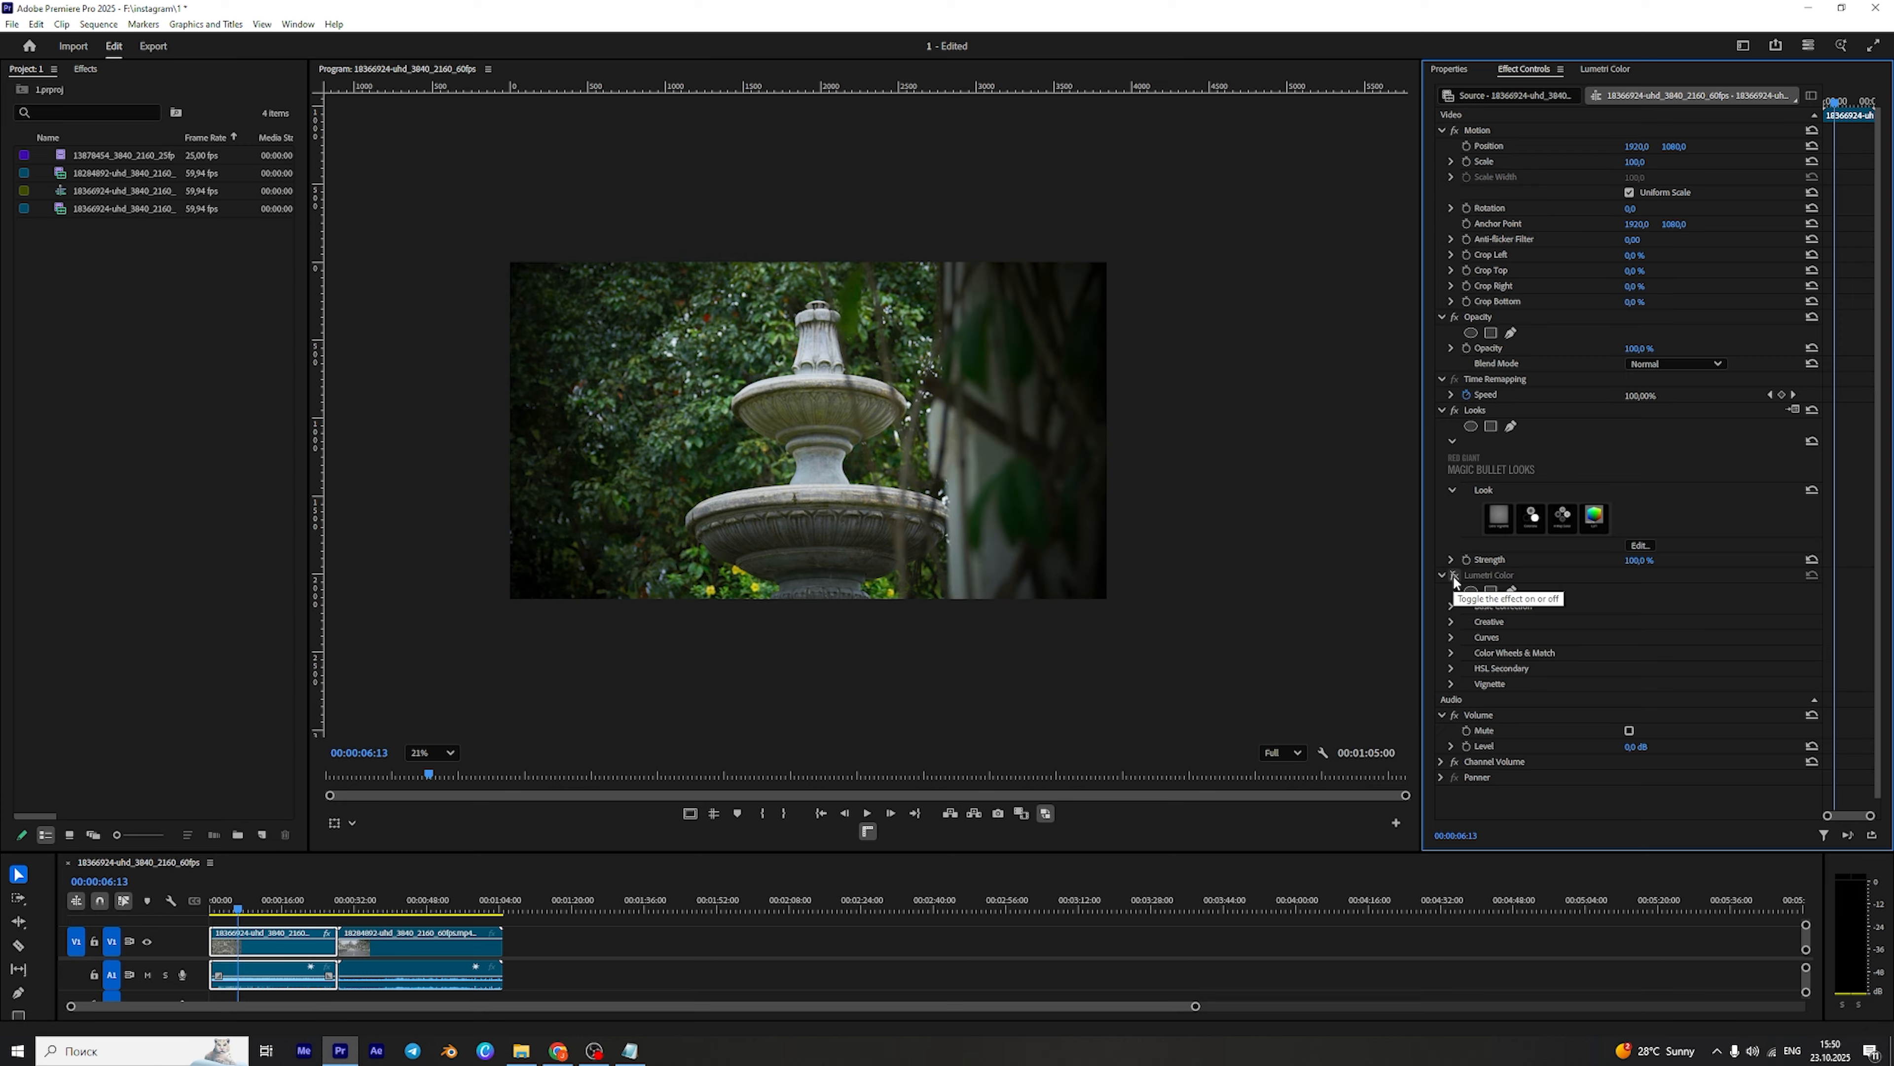
{"action": "left_click", "coordinate": [1453, 575]}
{"action": "left_click", "coordinate": [1454, 575]}
{"action": "left_click", "coordinate": [1454, 575]}
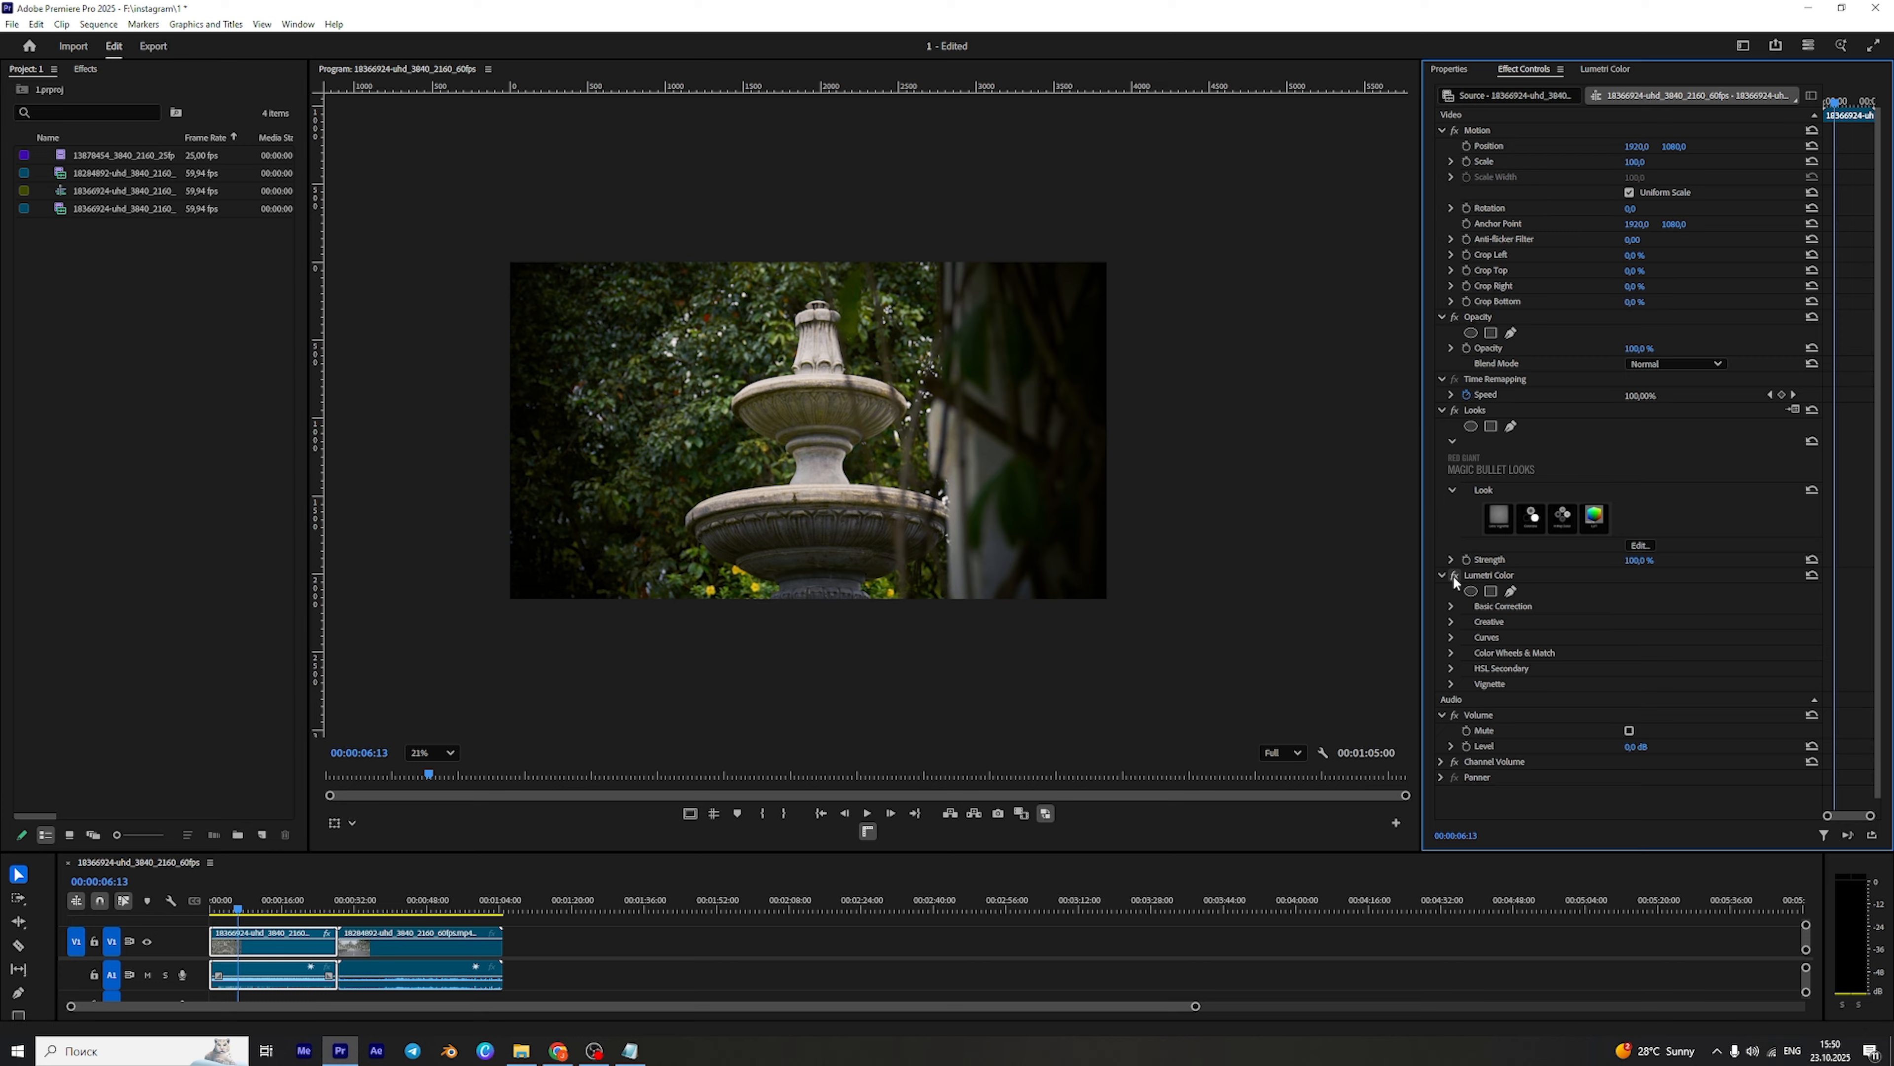
{"action": "left_click", "coordinate": [1450, 409]}
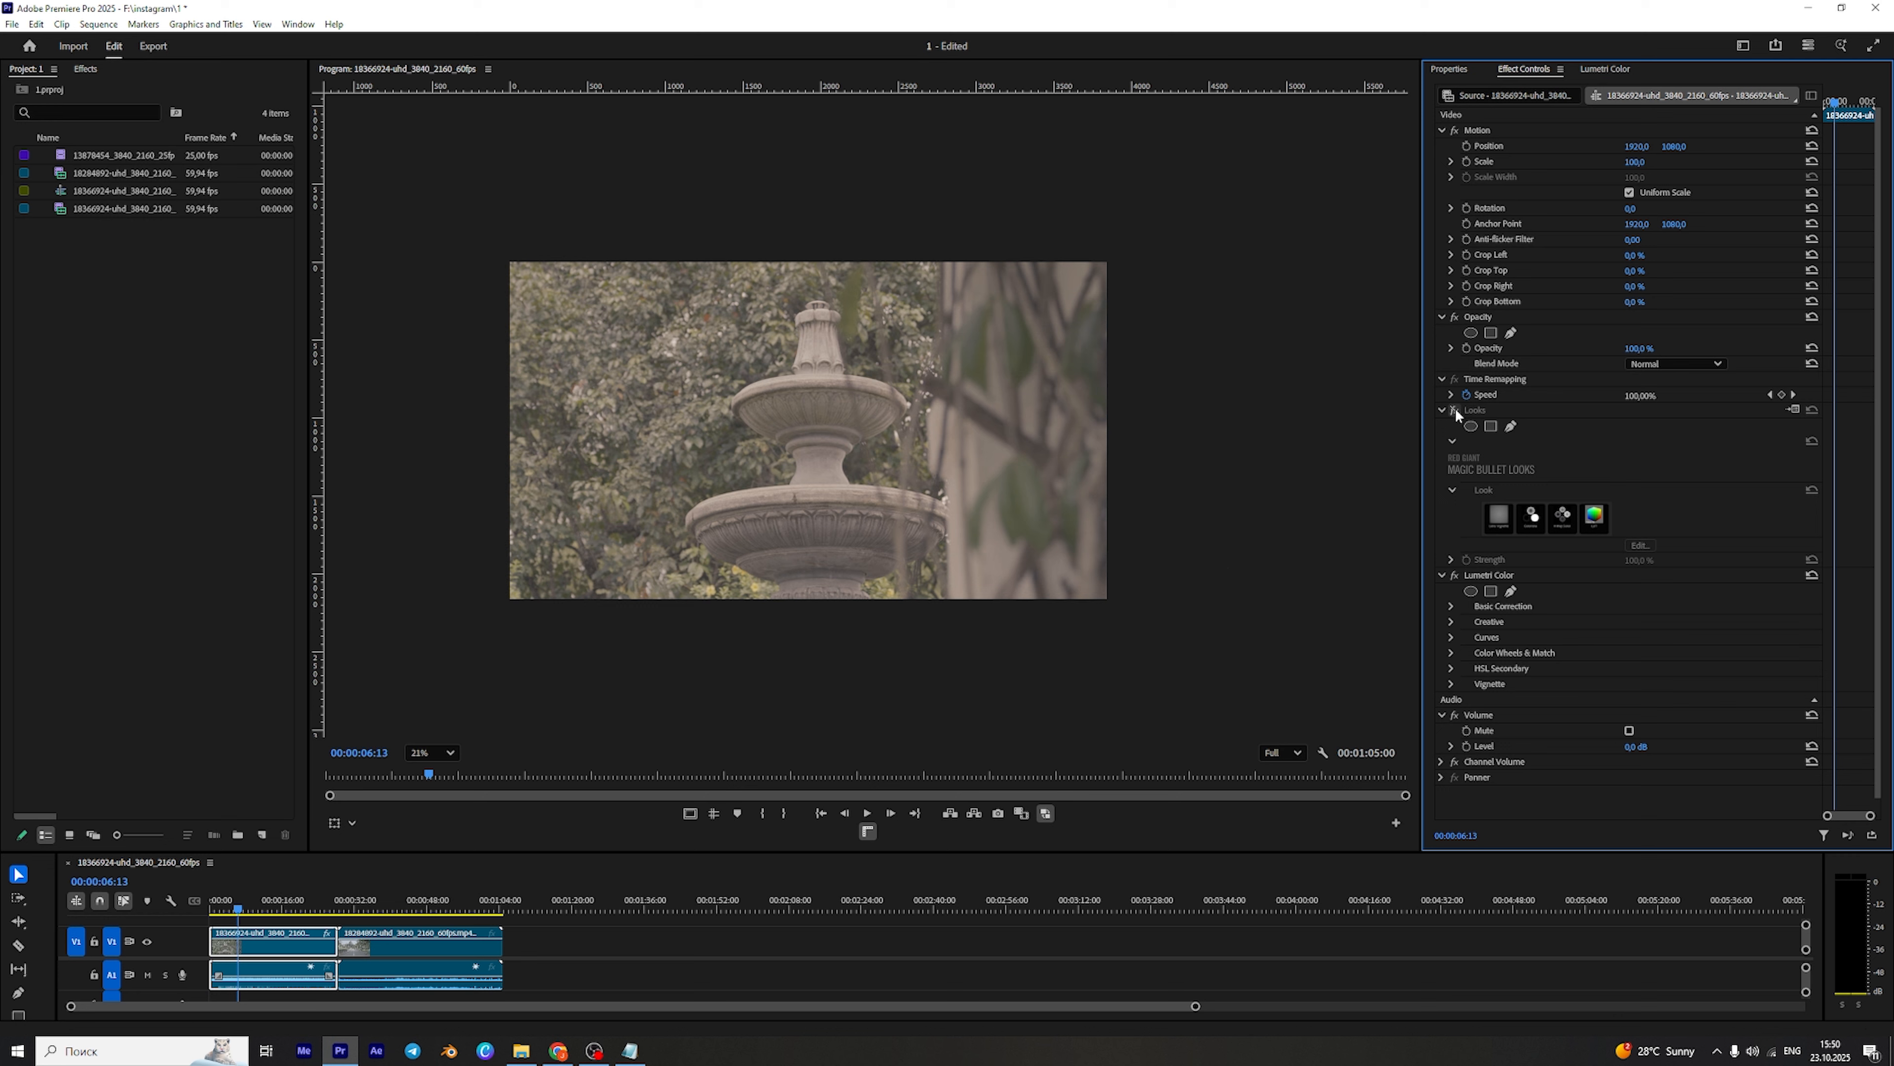
{"action": "left_click", "coordinate": [1455, 409]}
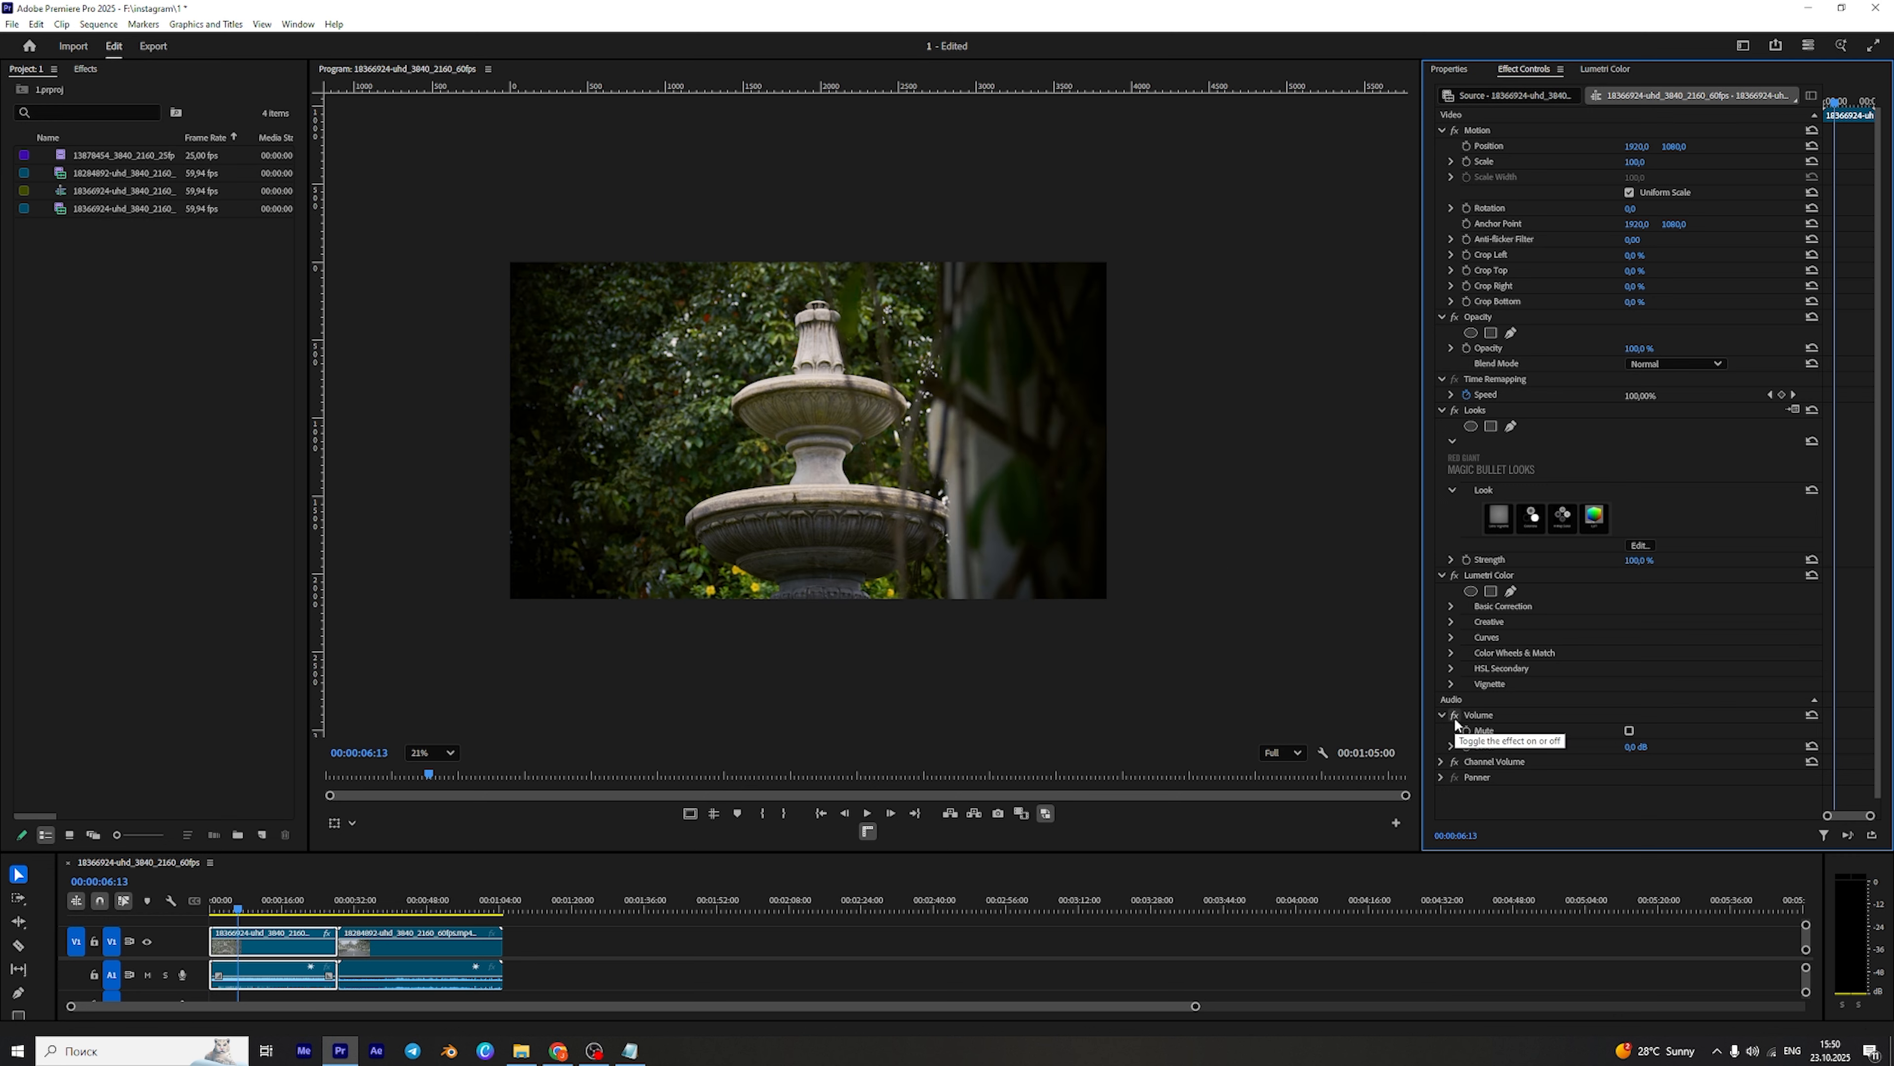
{"action": "left_click", "coordinate": [1453, 576]}
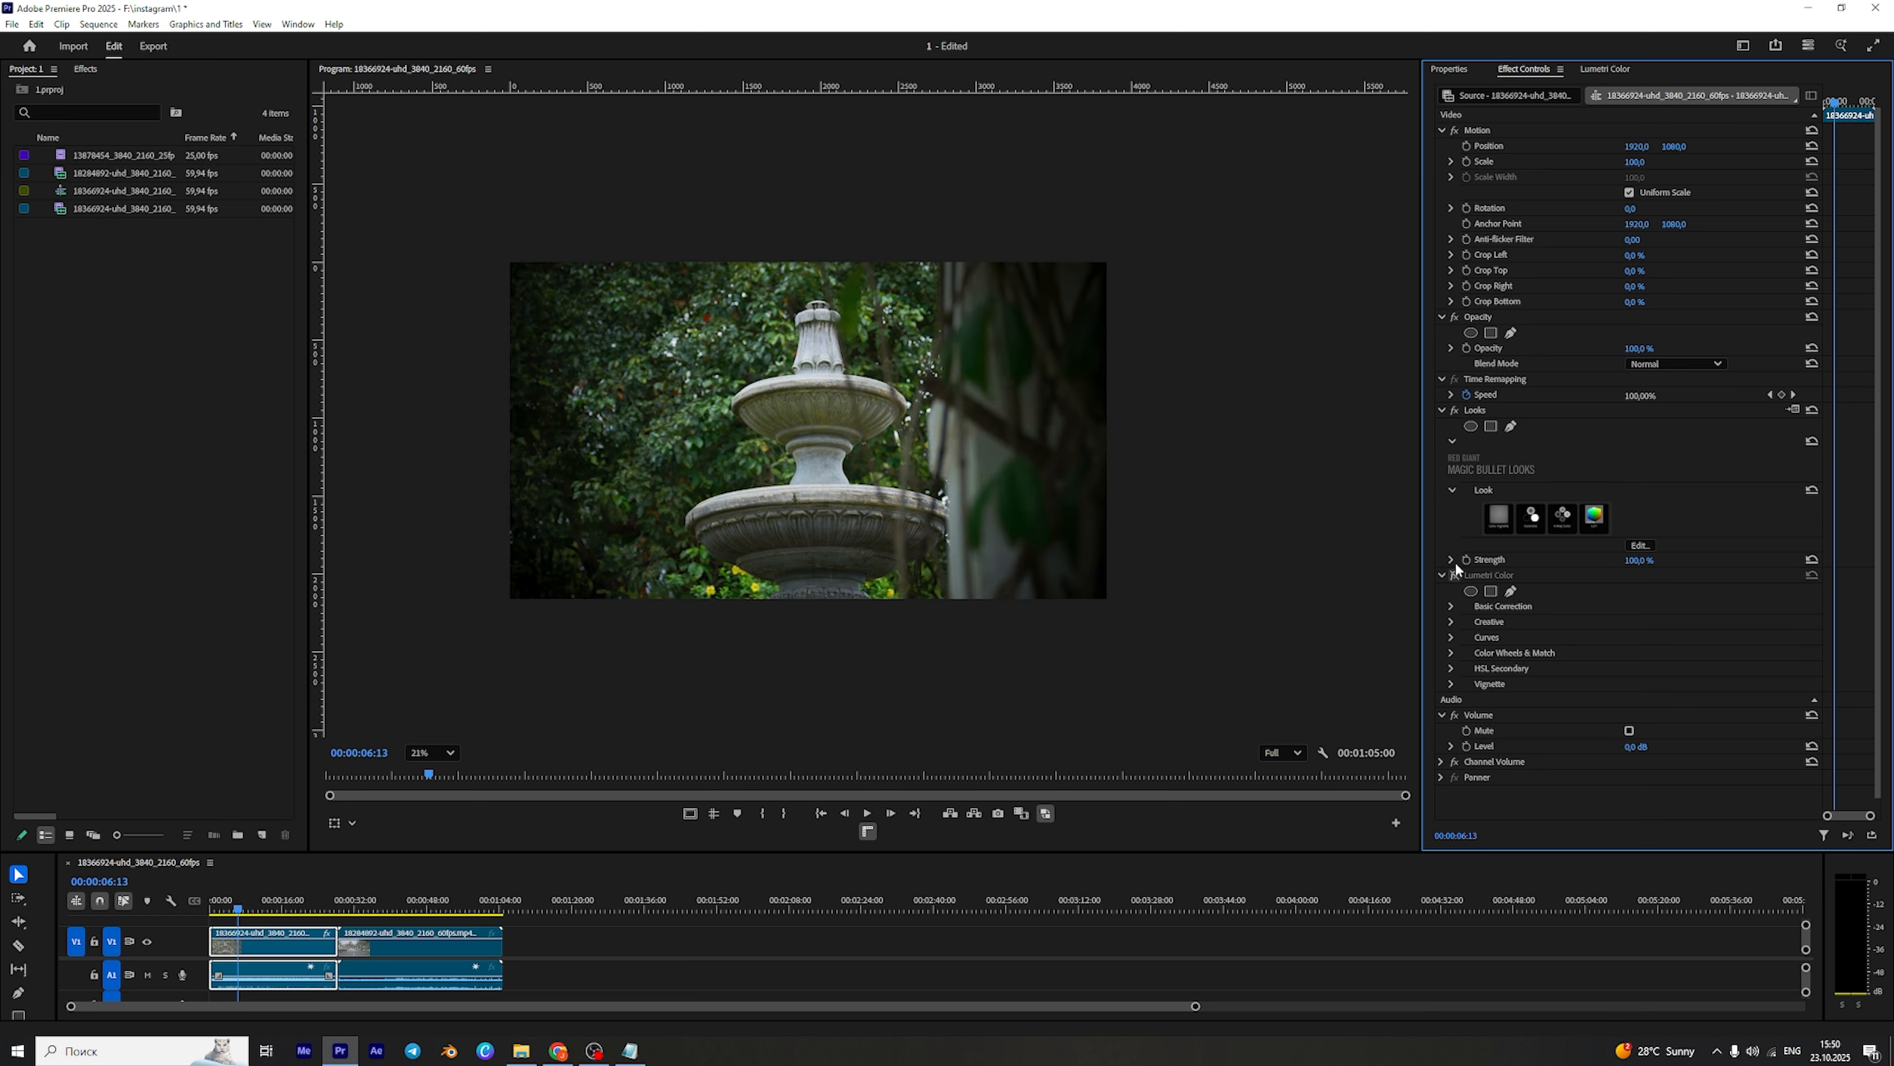
{"action": "left_click", "coordinate": [1454, 409]}
{"action": "left_click", "coordinate": [1454, 409]}
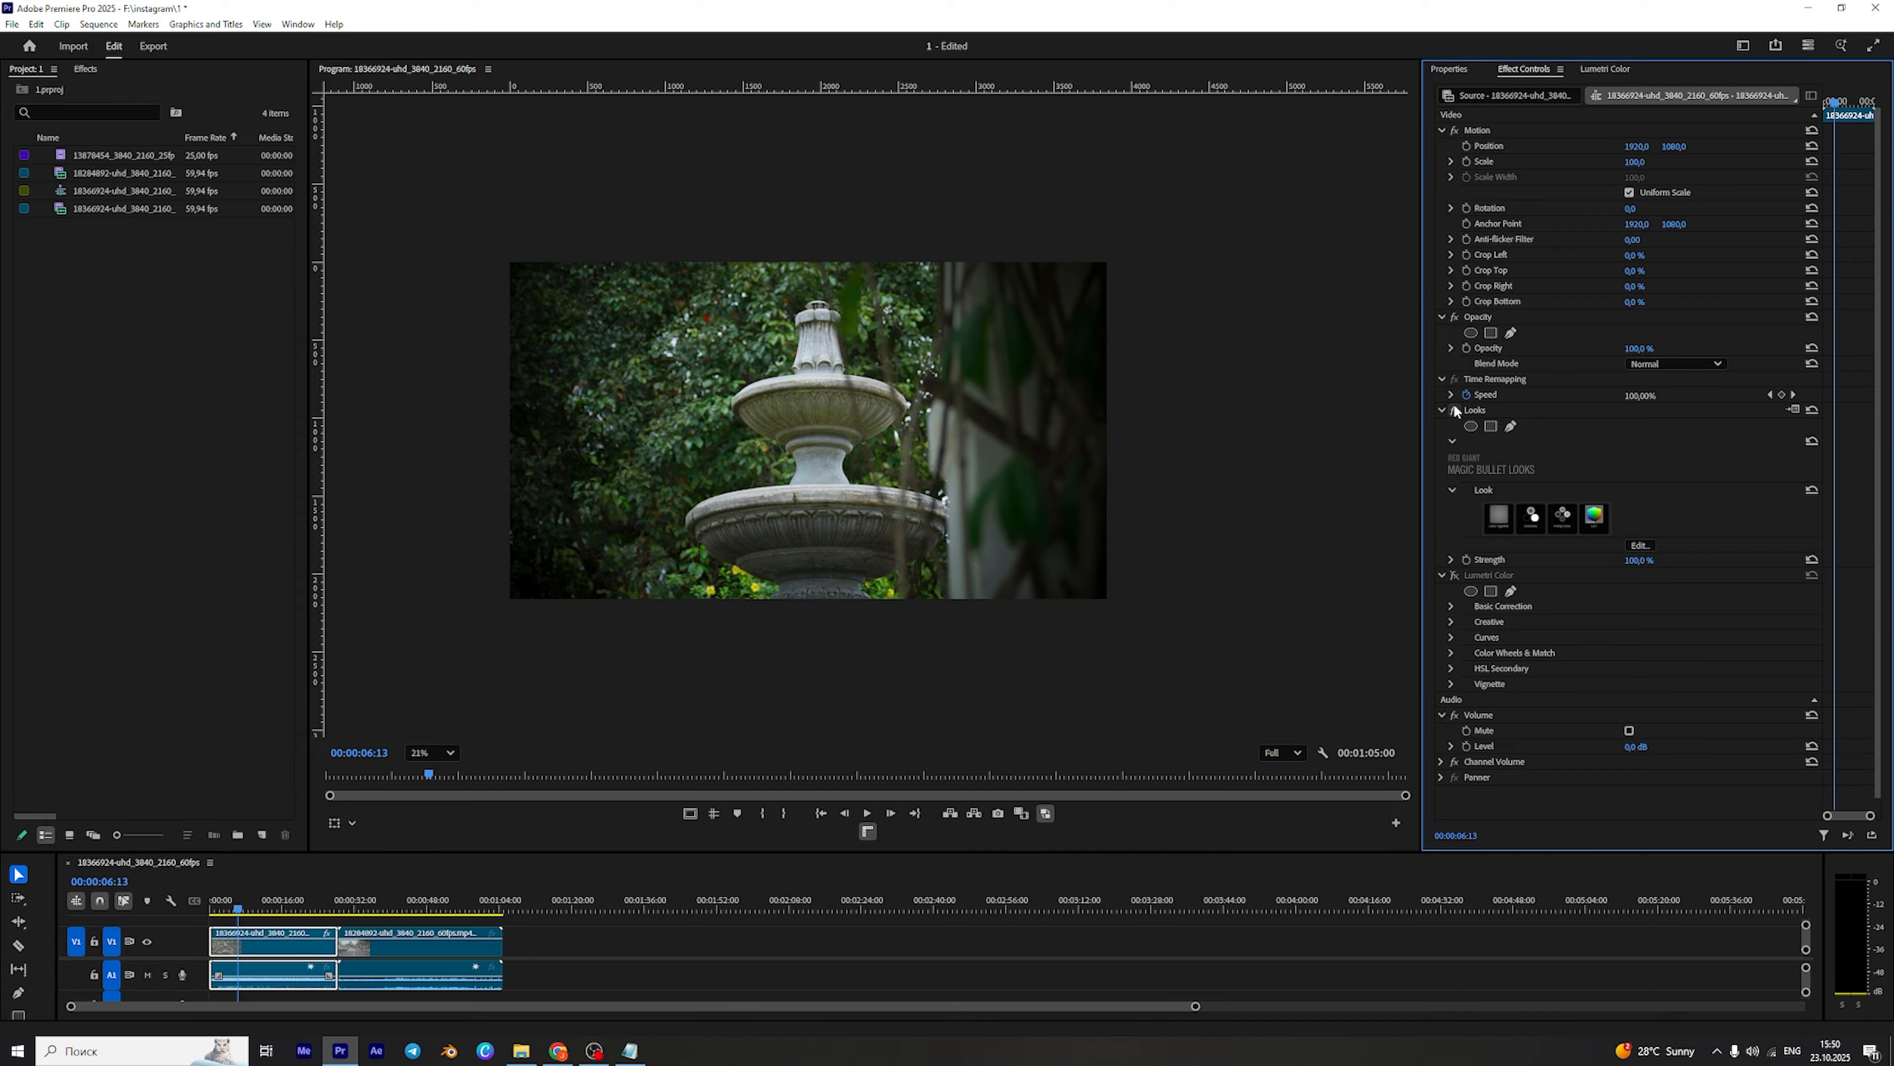
{"action": "left_click", "coordinate": [1457, 573]}
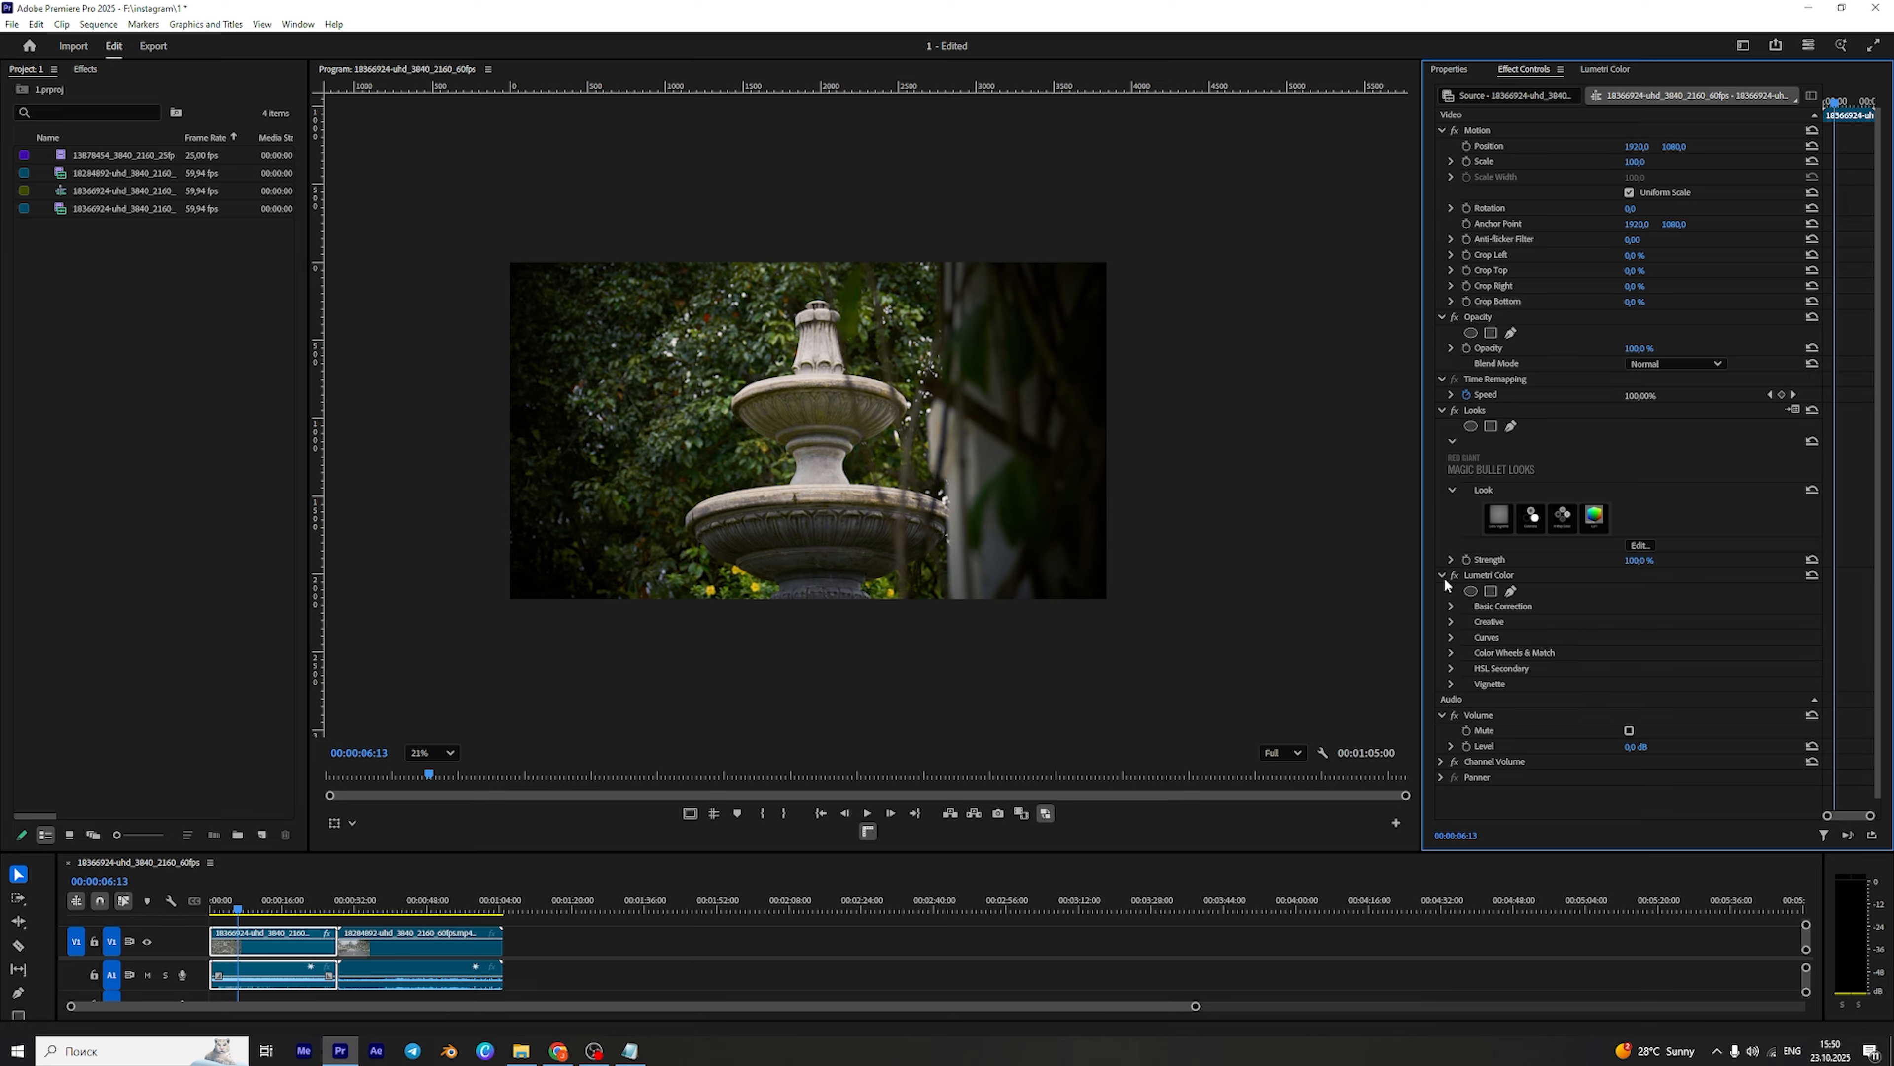
Save the project and copy the fountain clip's Looks effect onto the palm-lined road clip.
{"action": "key", "text": "ctrl+s"}
{"action": "left_click", "coordinate": [394, 907]}
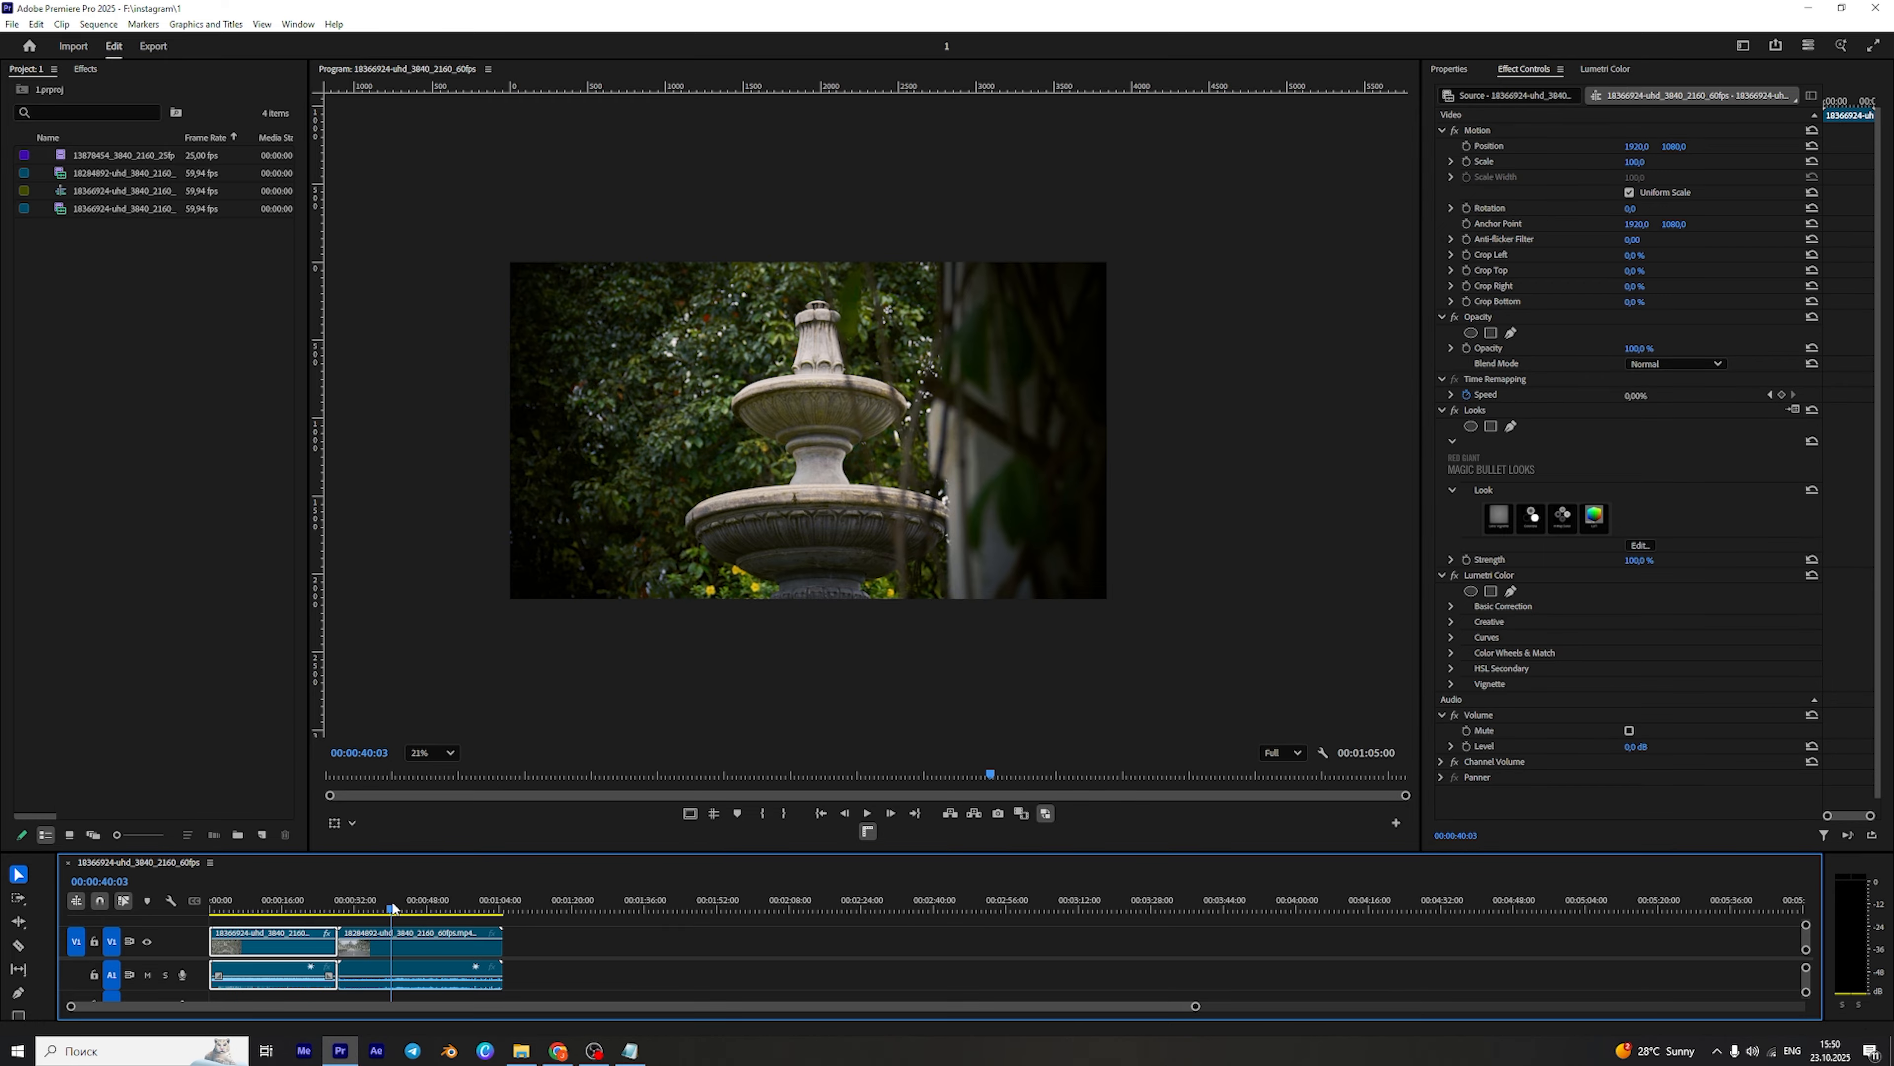
{"action": "left_click_drag", "start_coordinate": [394, 907], "coordinate": [403, 907]}
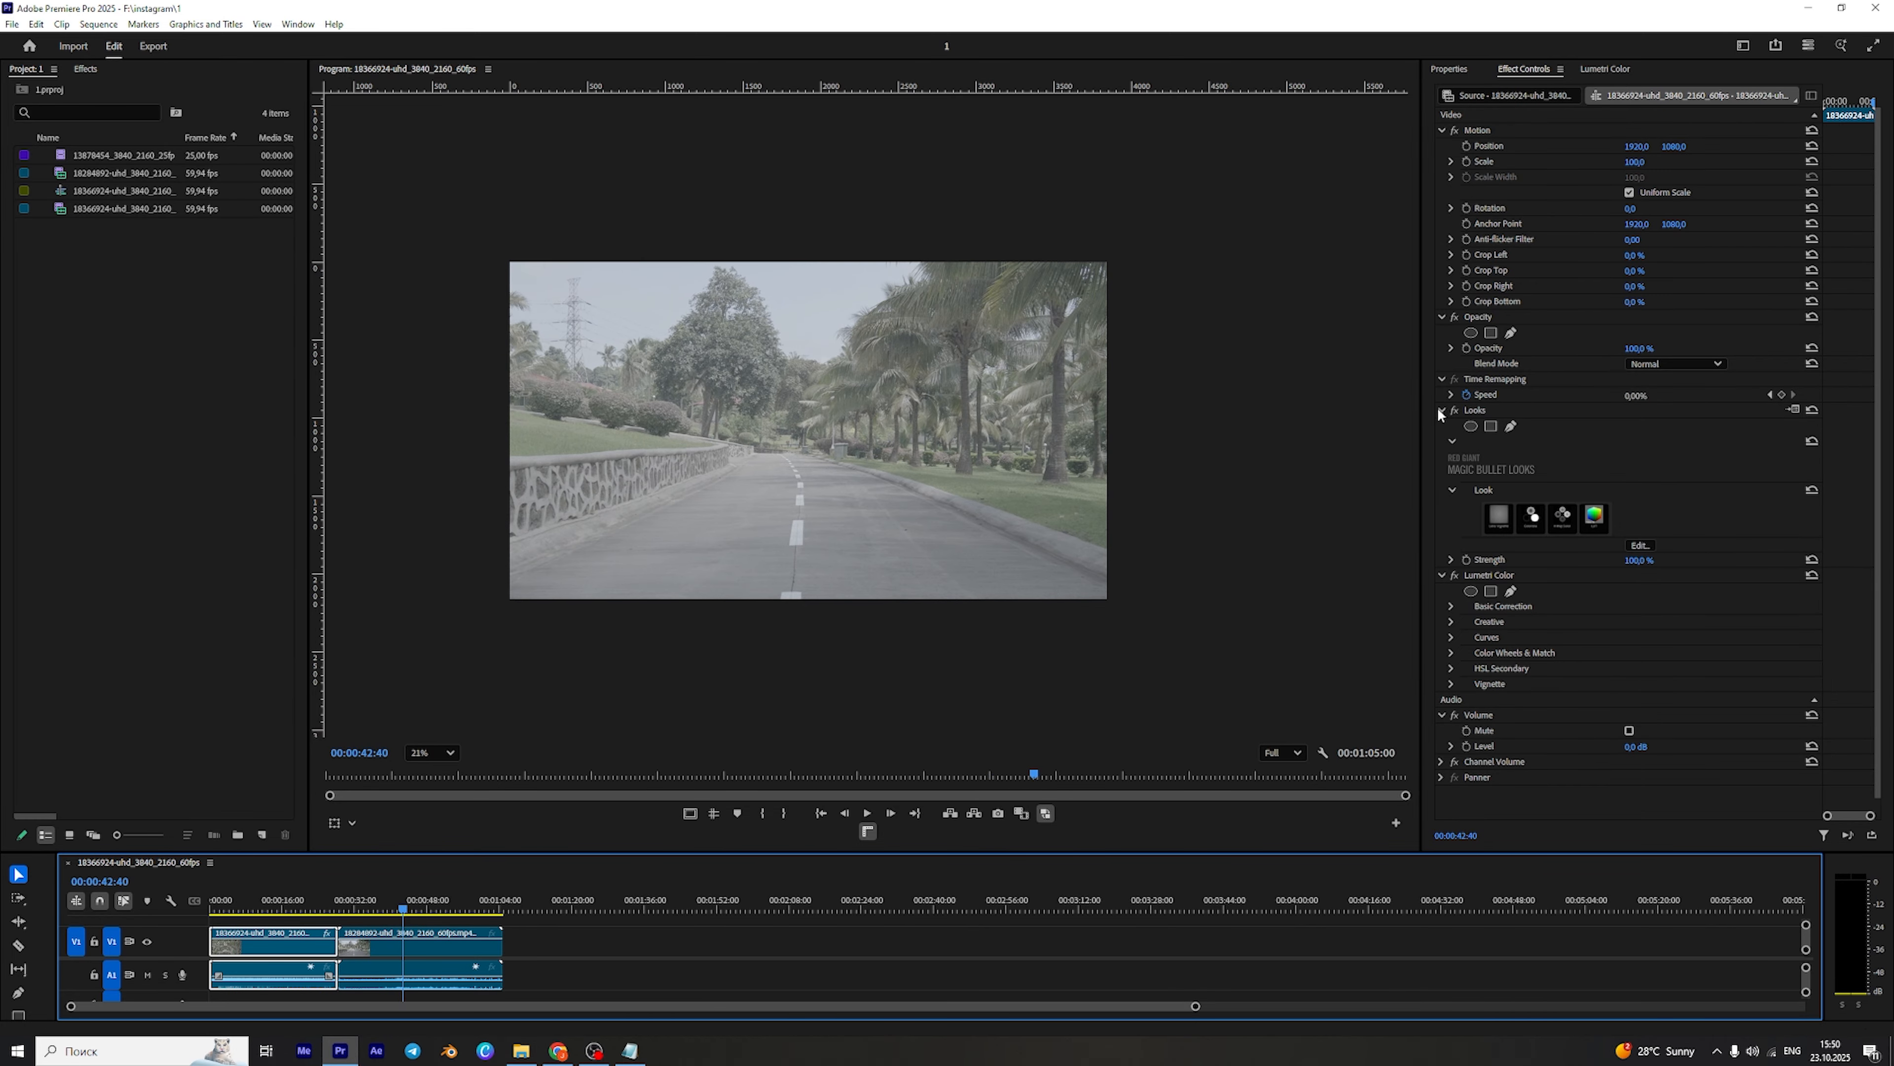
{"action": "left_click", "coordinate": [1473, 411]}
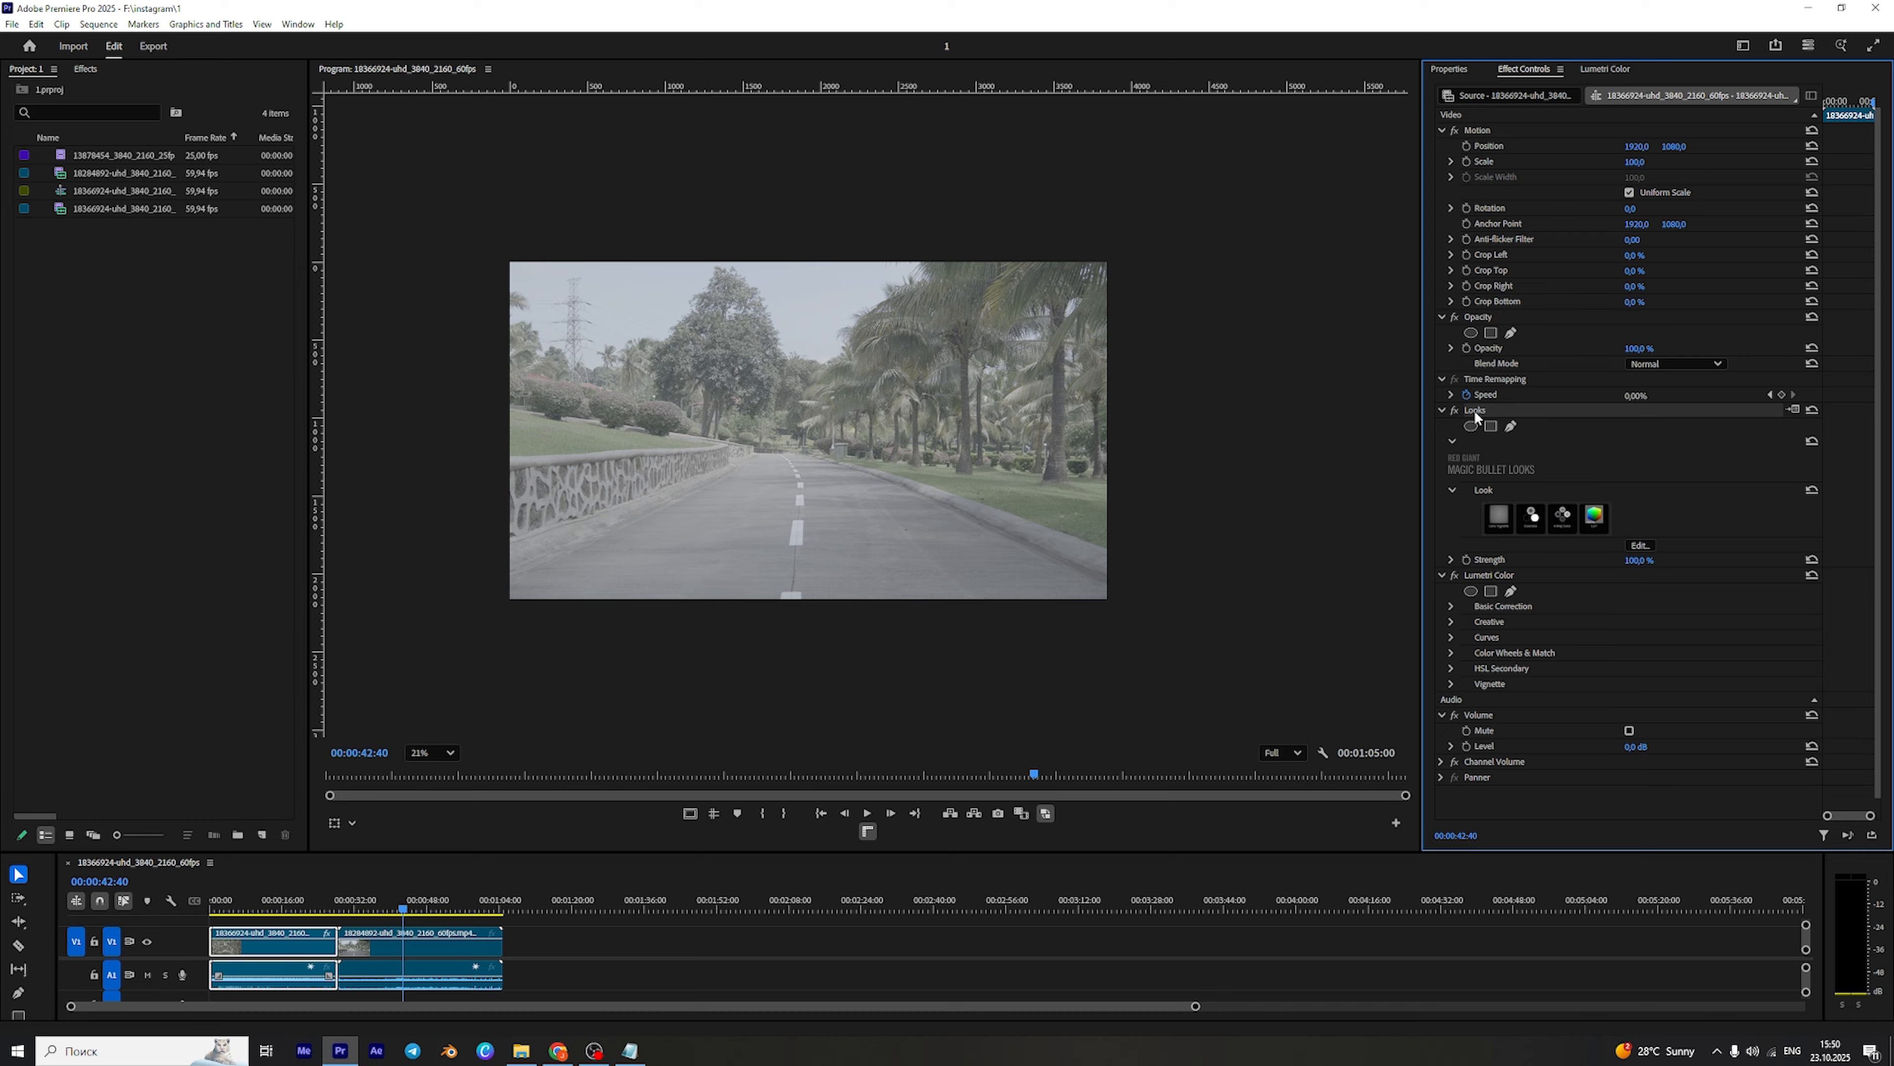
{"action": "left_click", "coordinate": [405, 945]}
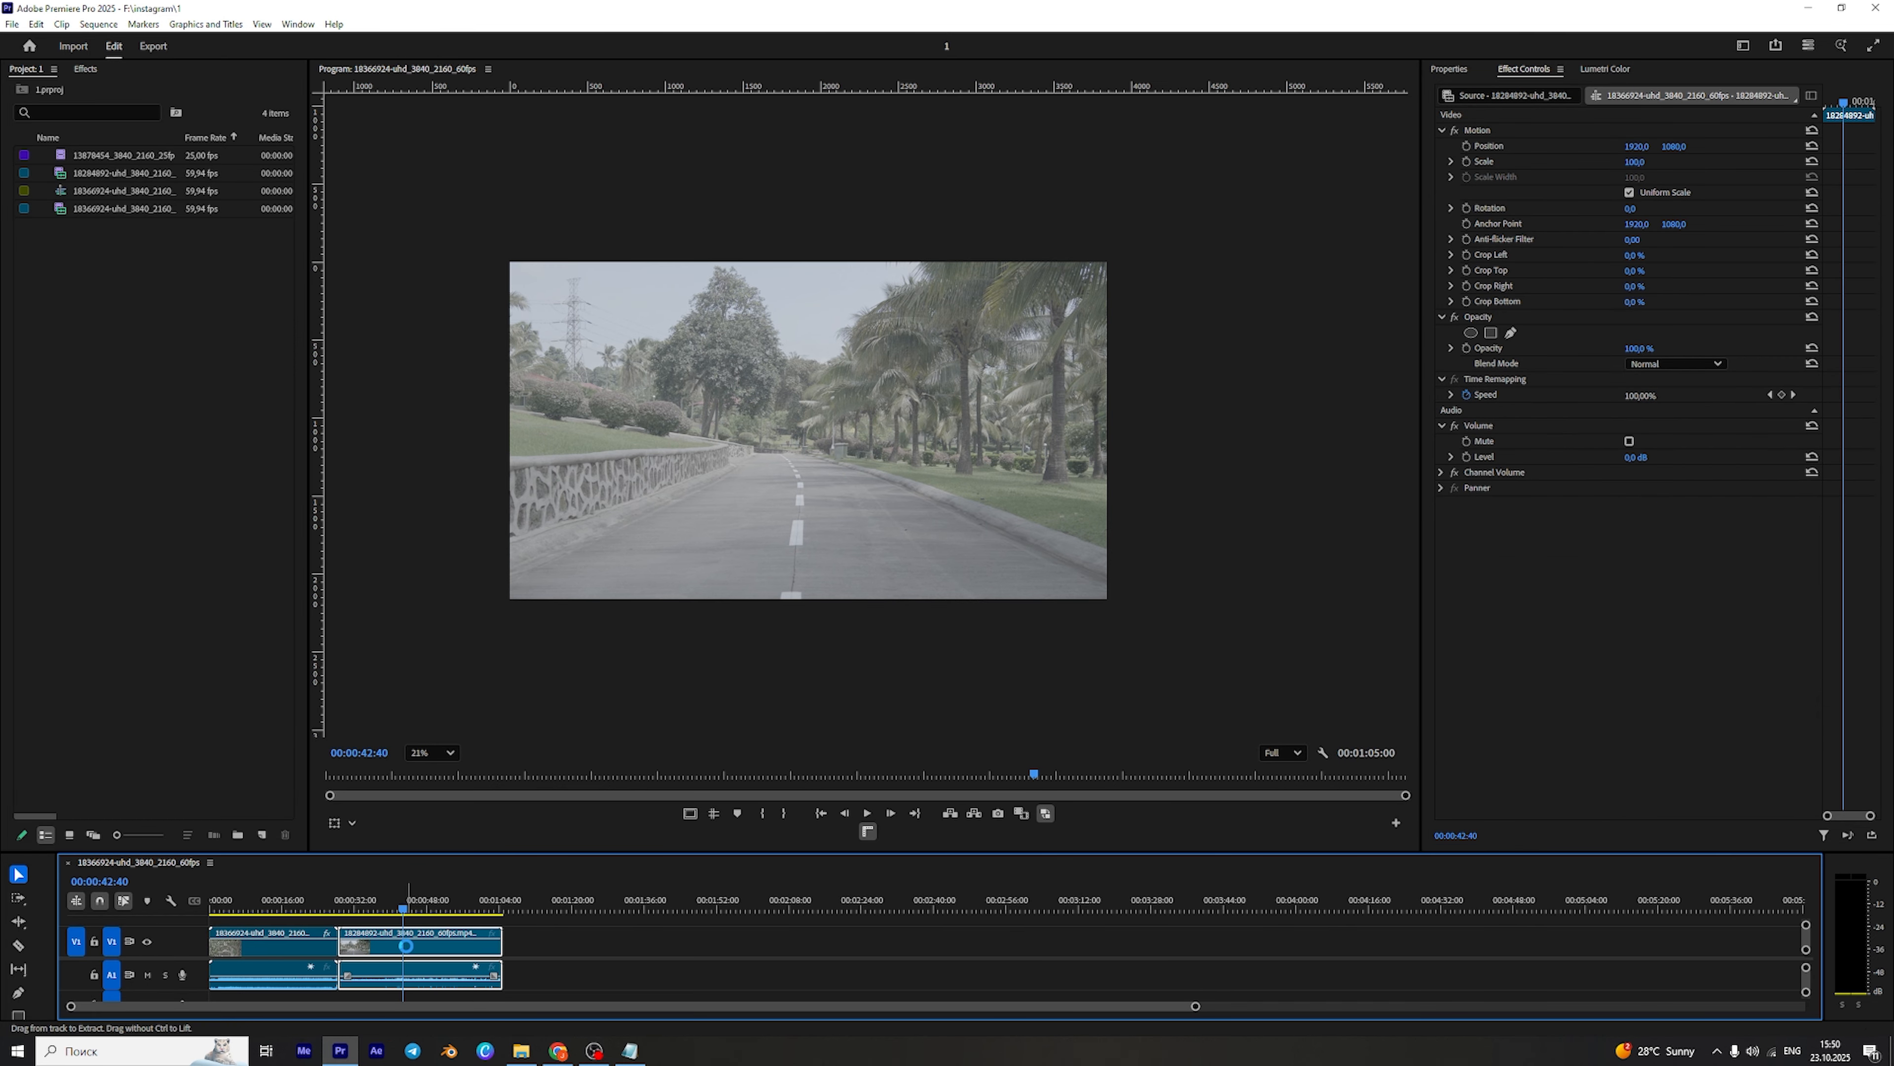
{"action": "key", "text": "ctrl+v"}
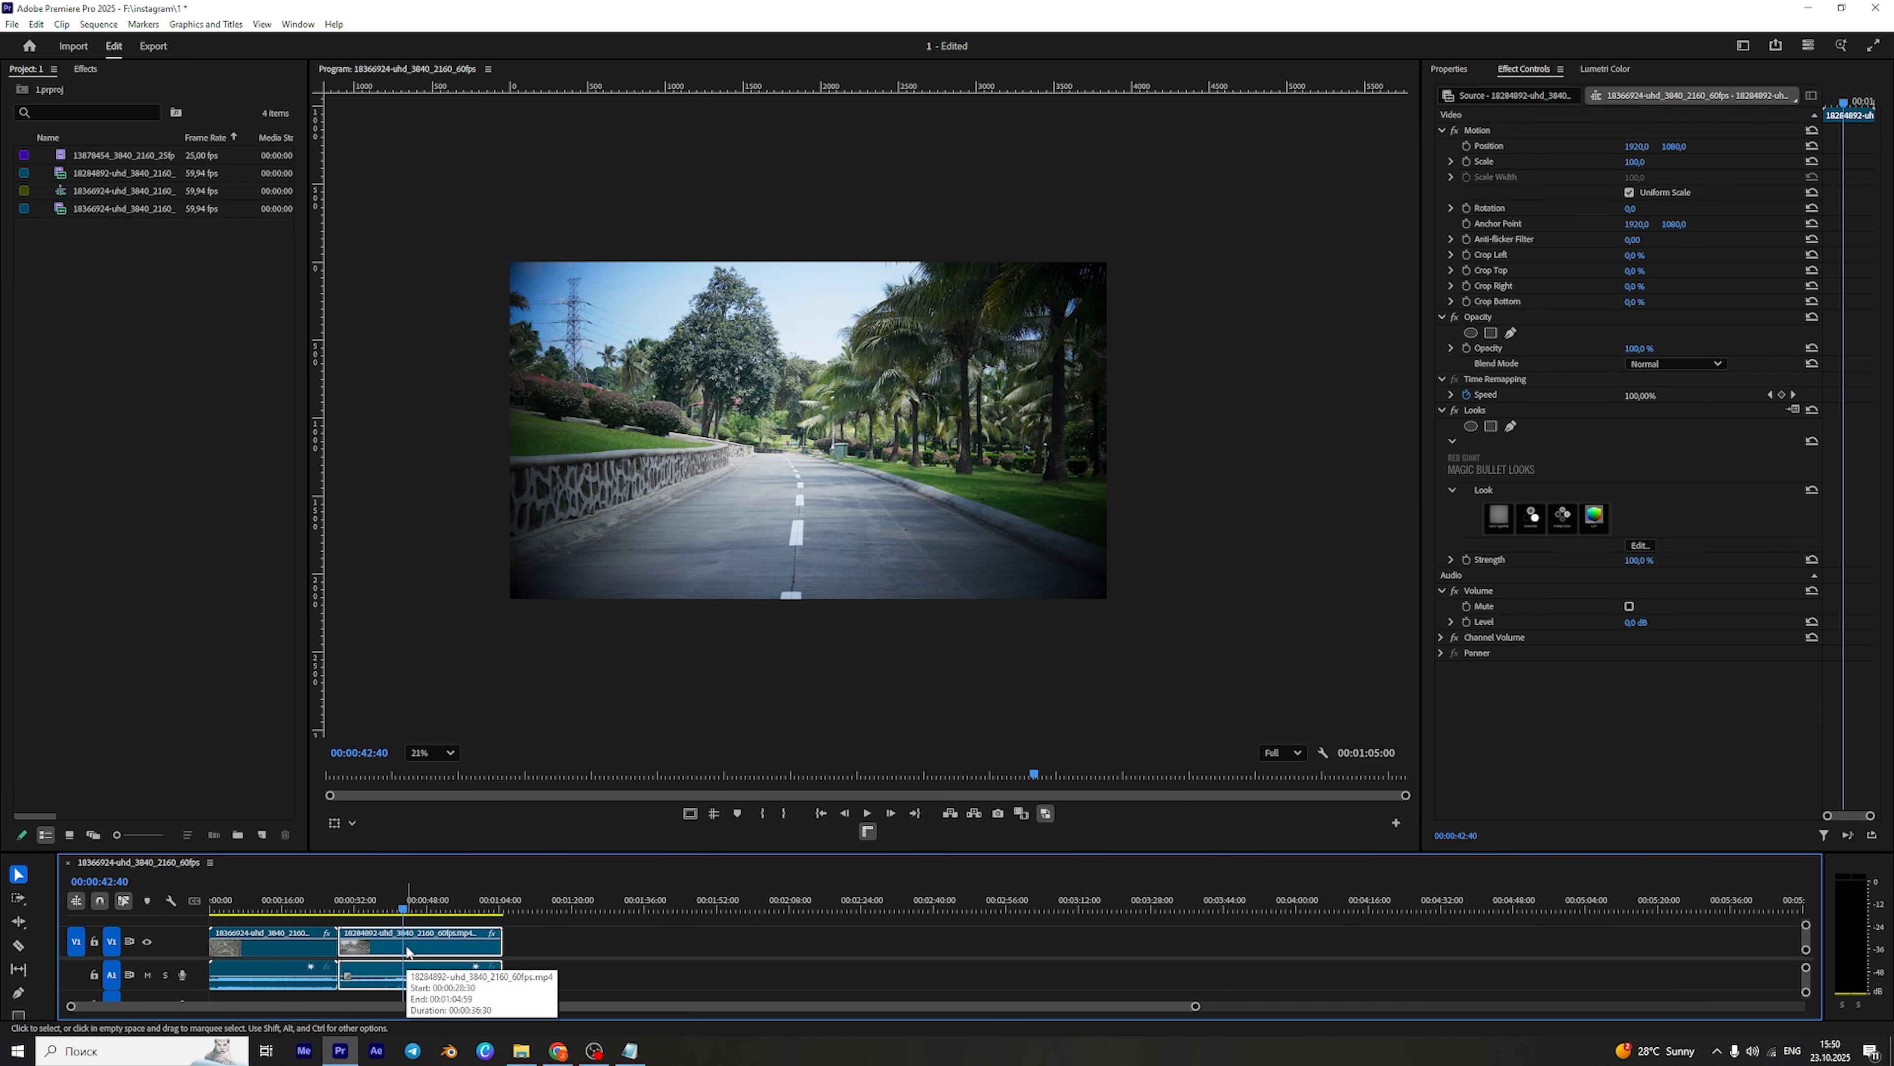
Copy the fountain clip's Lumetri Color effect onto the road clip and save the project.
{"action": "left_click", "coordinate": [304, 947]}
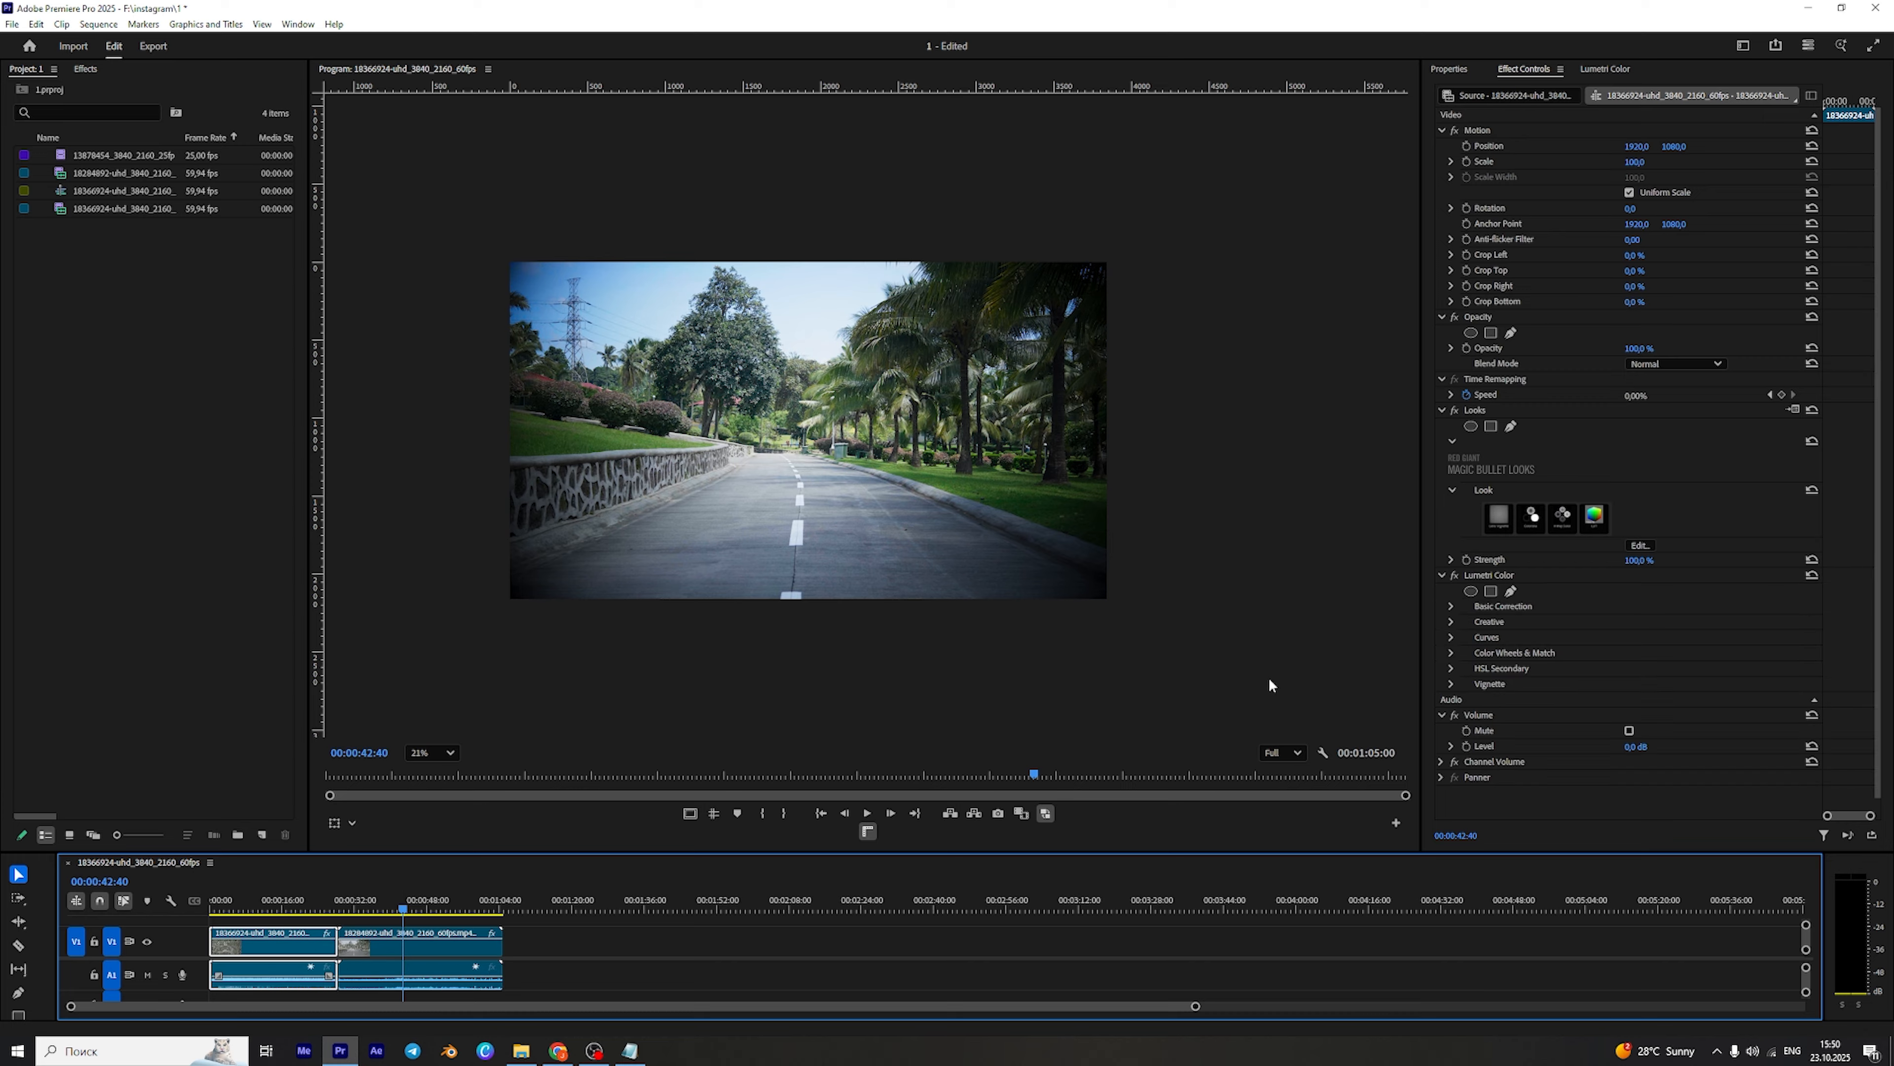
{"action": "left_click", "coordinate": [1500, 579]}
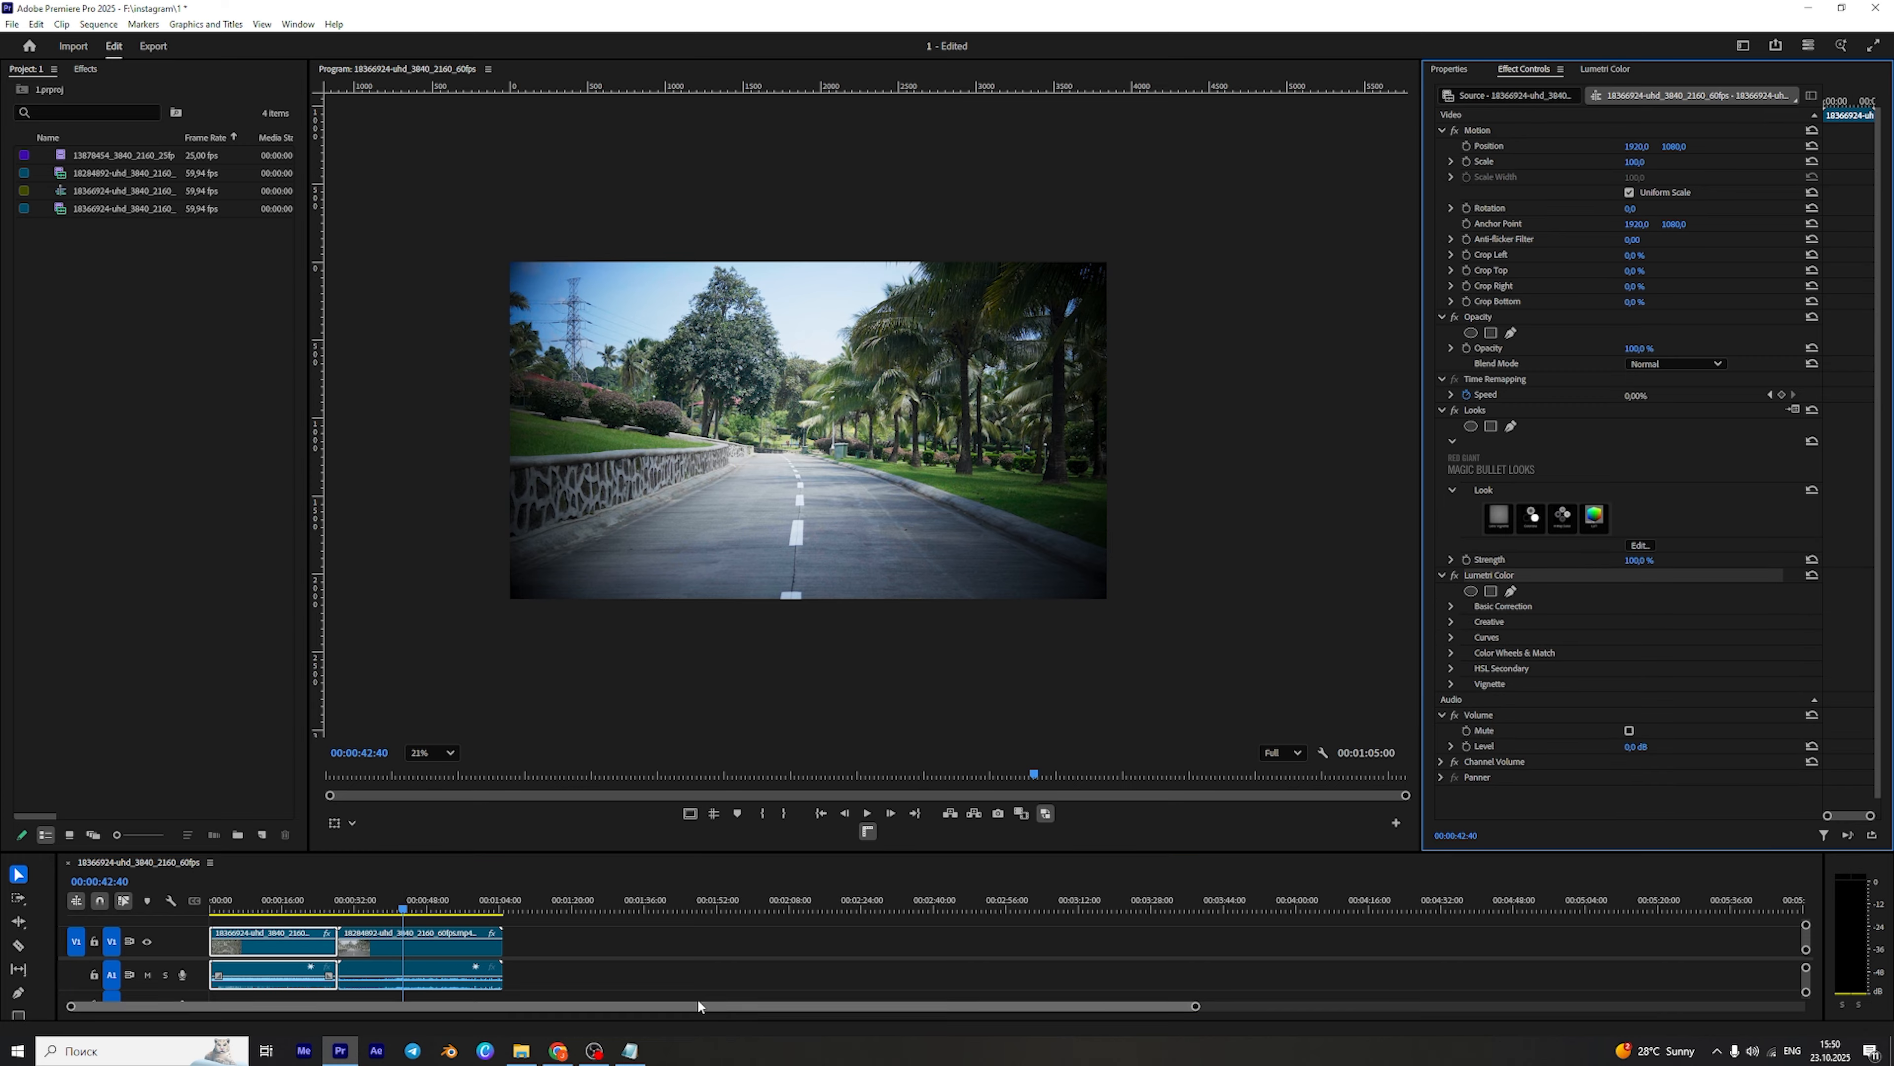
{"action": "left_click", "coordinate": [466, 973]}
{"action": "key", "text": "ctrl+s"}
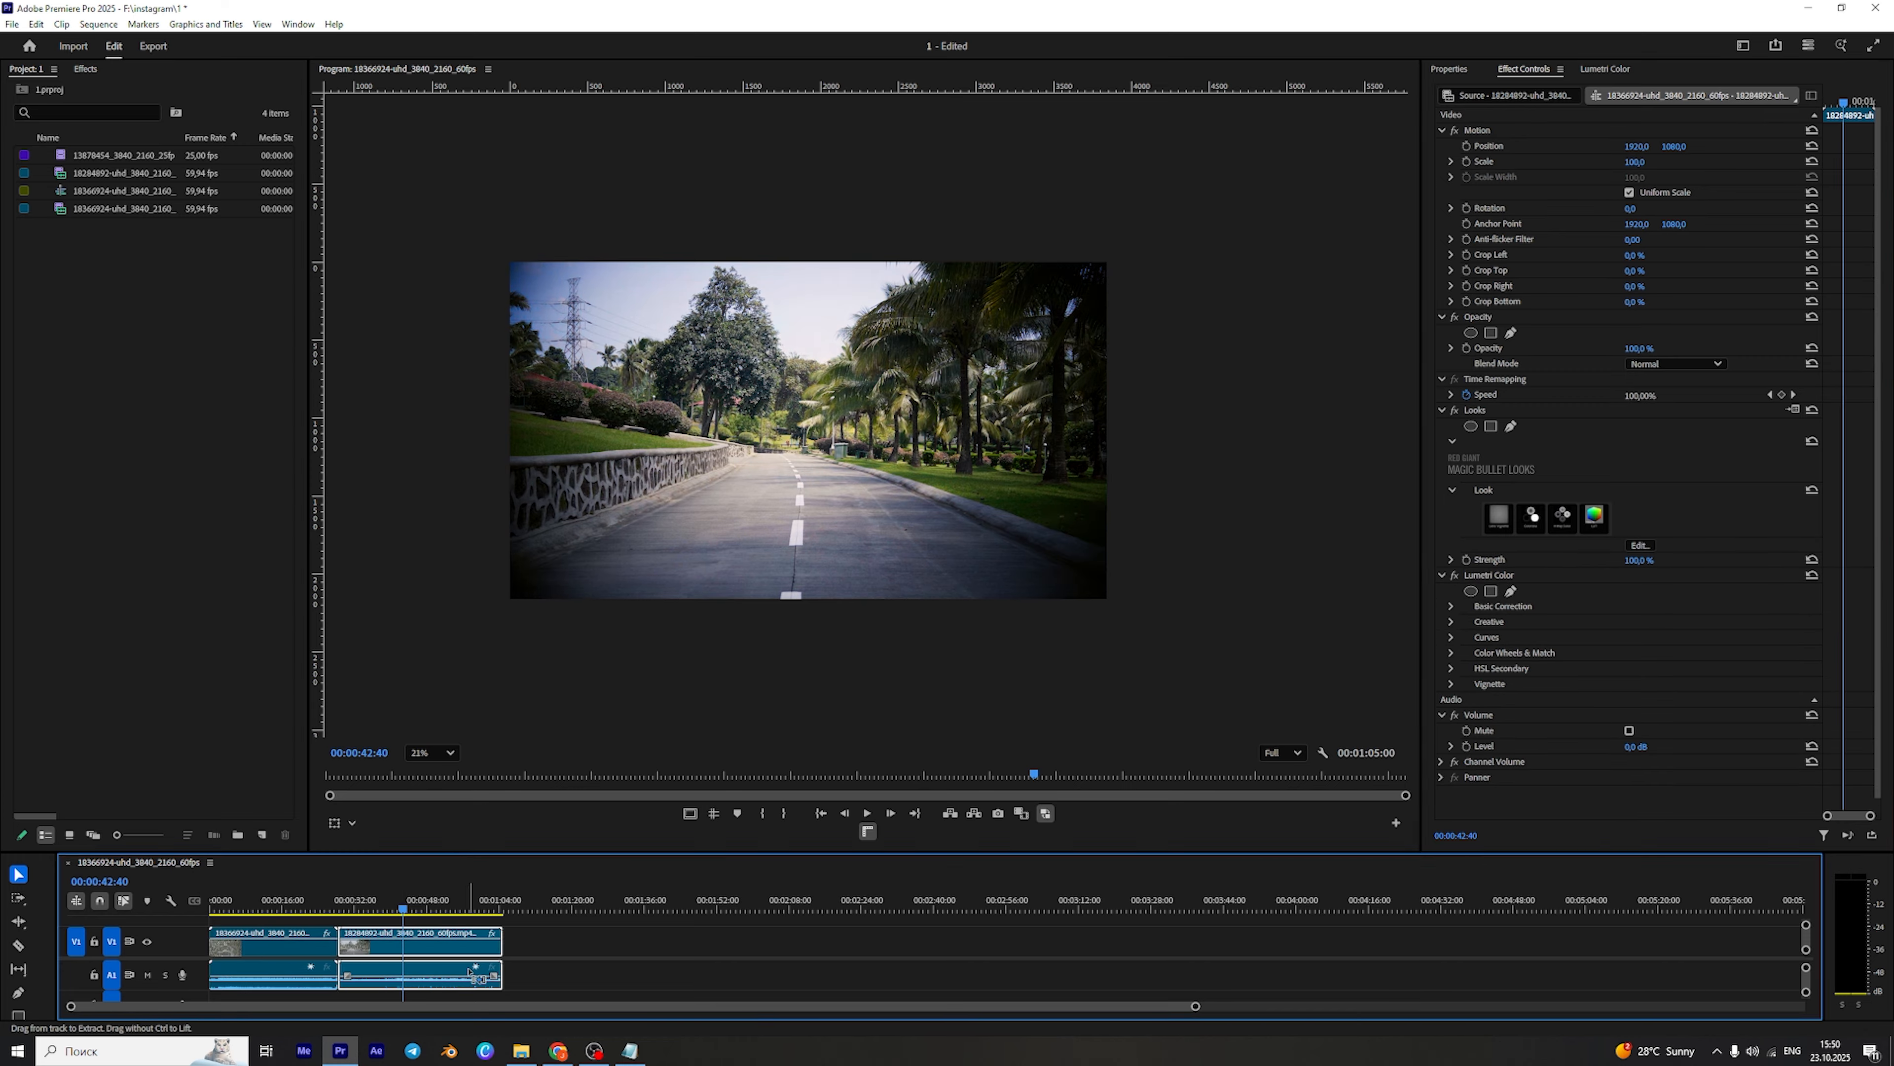
Edit the road clip's Magic Bullet look, reducing the Lens Vignette strength and enlarging and repositioning its circle over the road.
{"action": "left_click", "coordinate": [393, 902]}
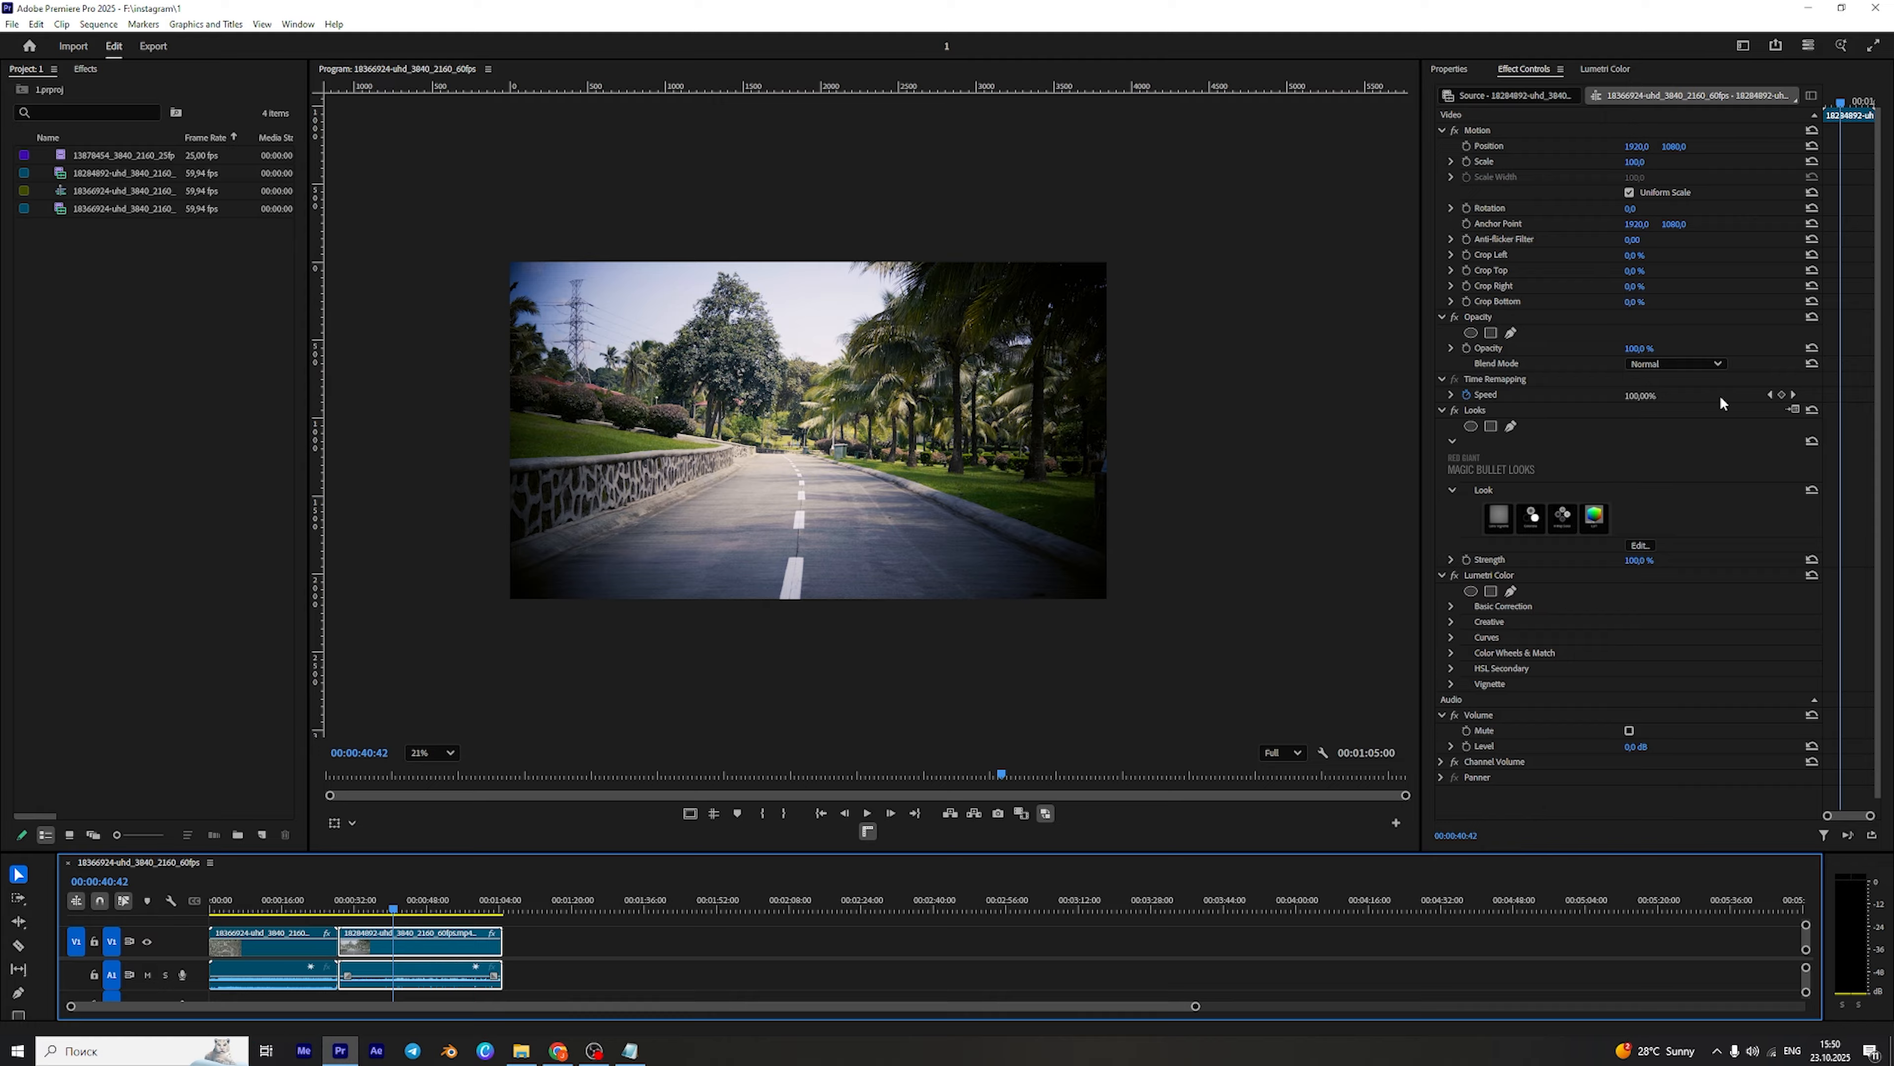
{"action": "scroll", "coordinate": [1591, 571], "scroll_direction": "down", "scroll_amount": 1}
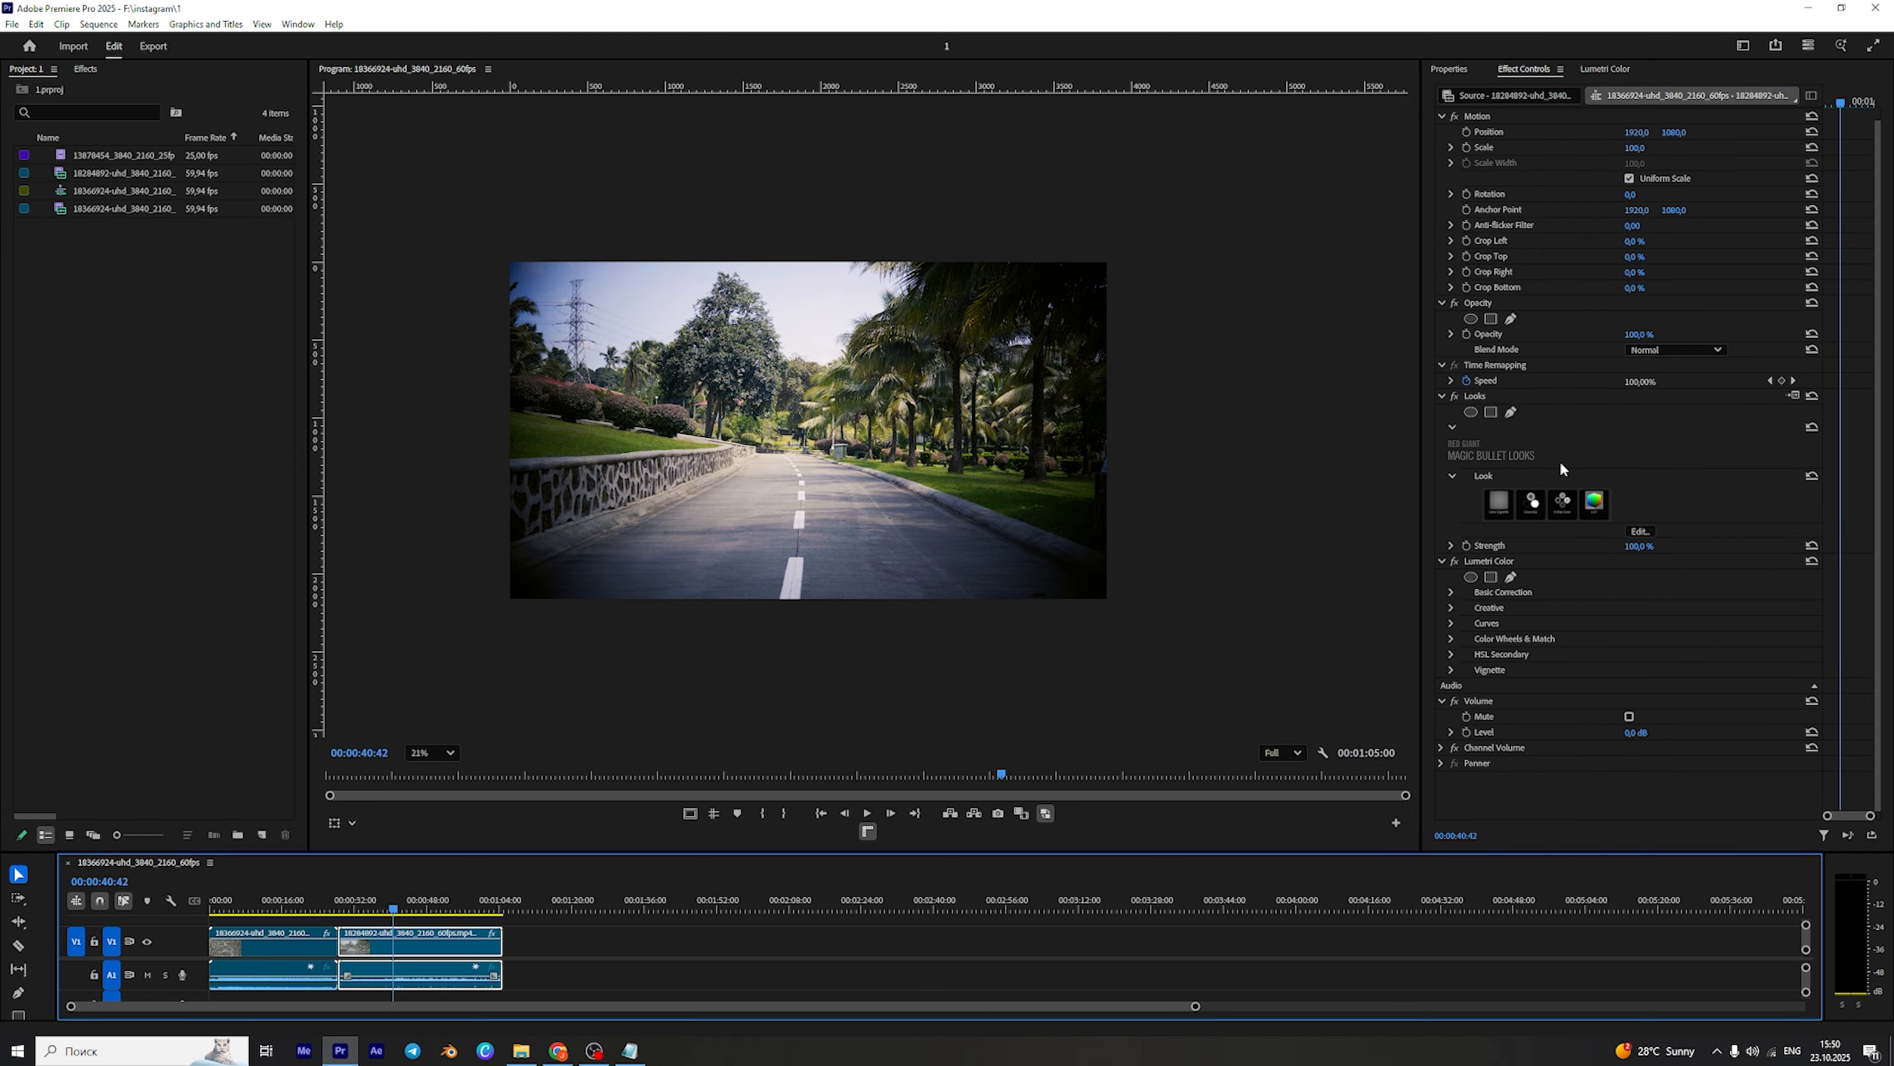
{"action": "left_click", "coordinate": [1491, 393]}
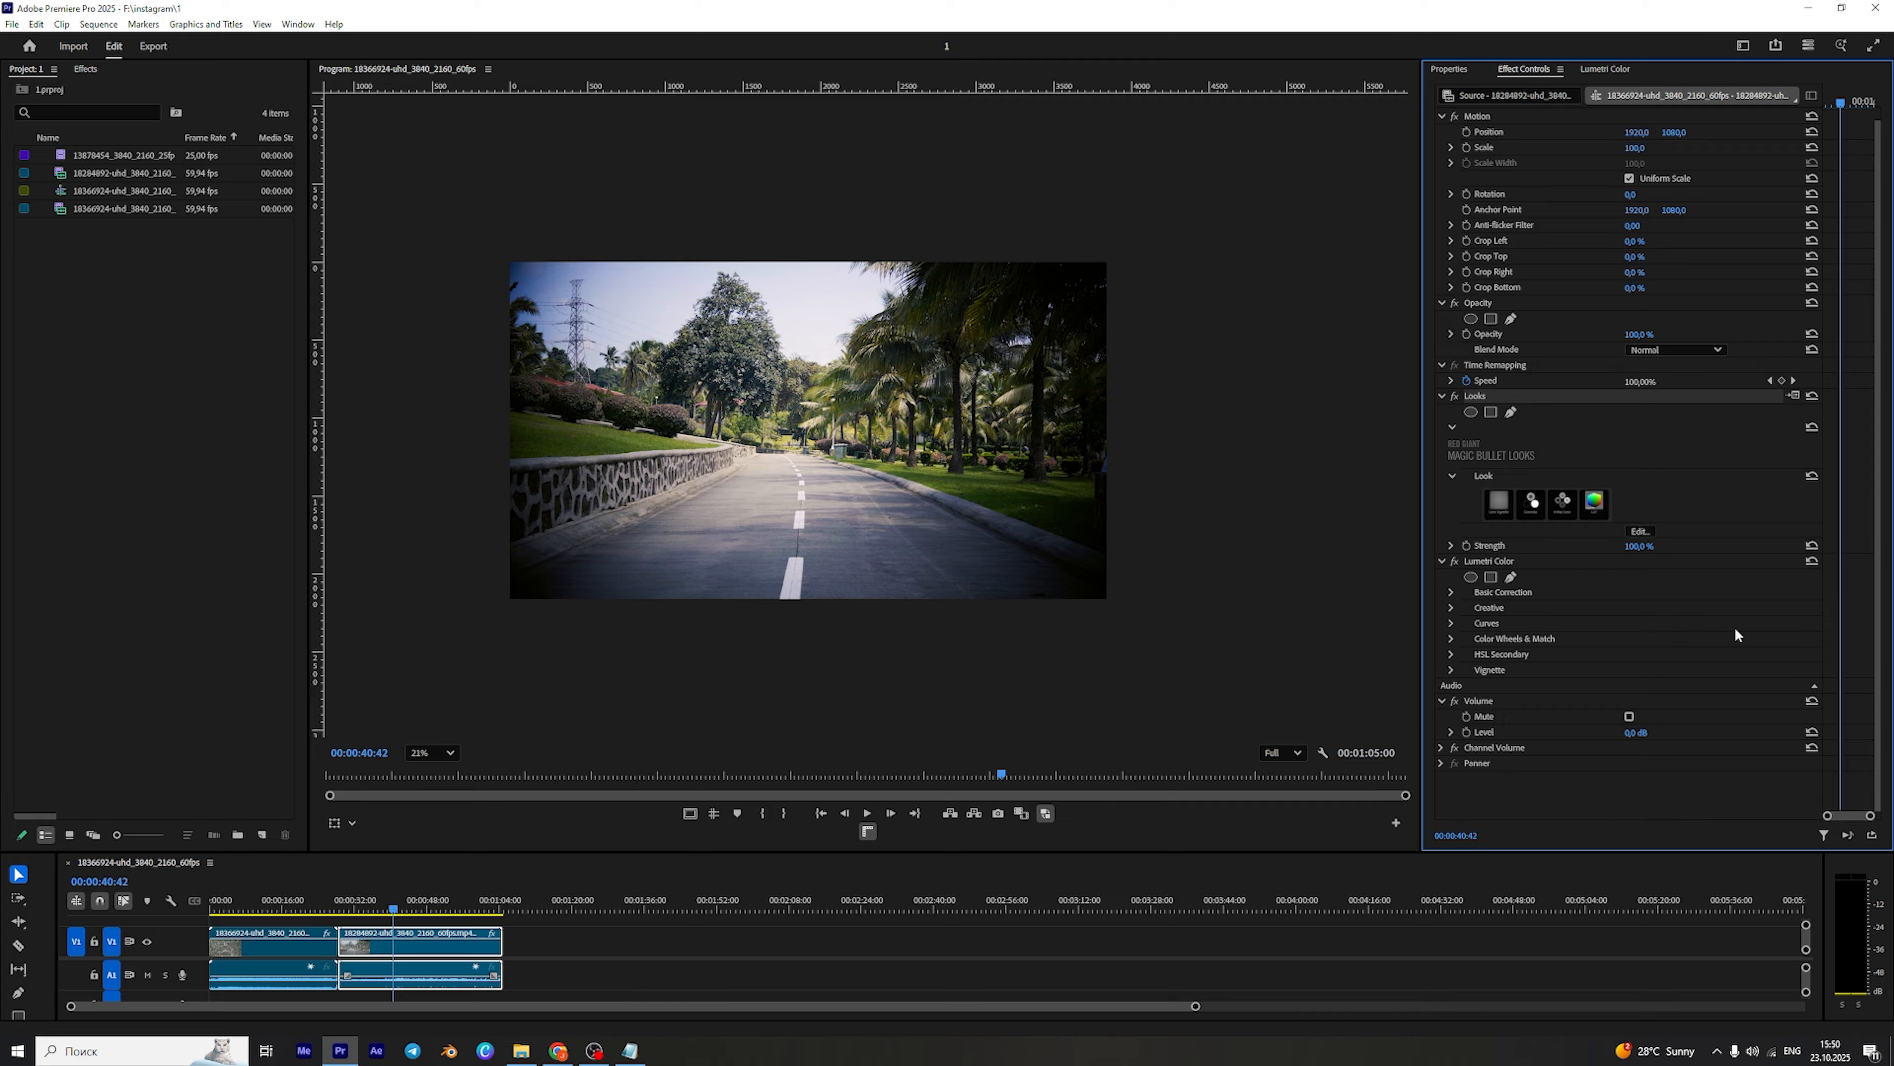
{"action": "left_click", "coordinate": [1640, 529]}
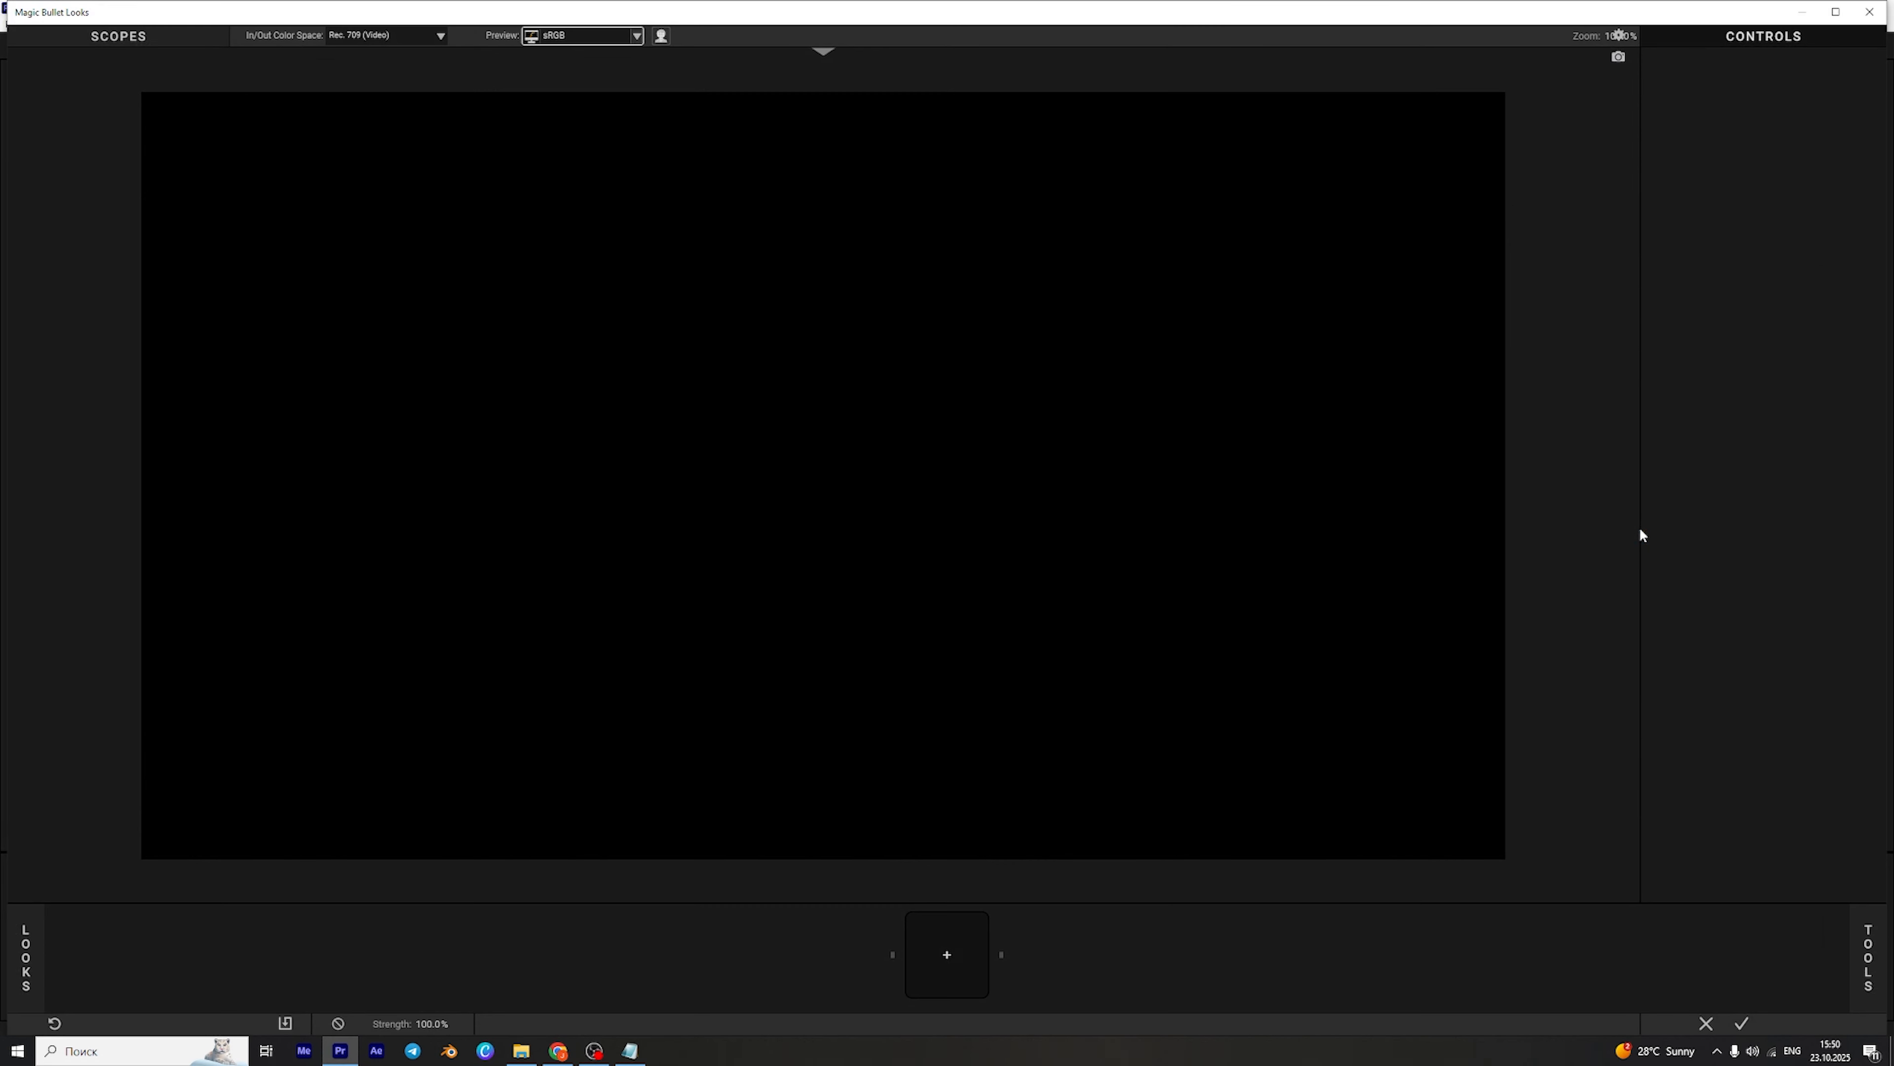
{"action": "scroll", "coordinate": [1012, 575], "scroll_direction": "down", "scroll_amount": 1}
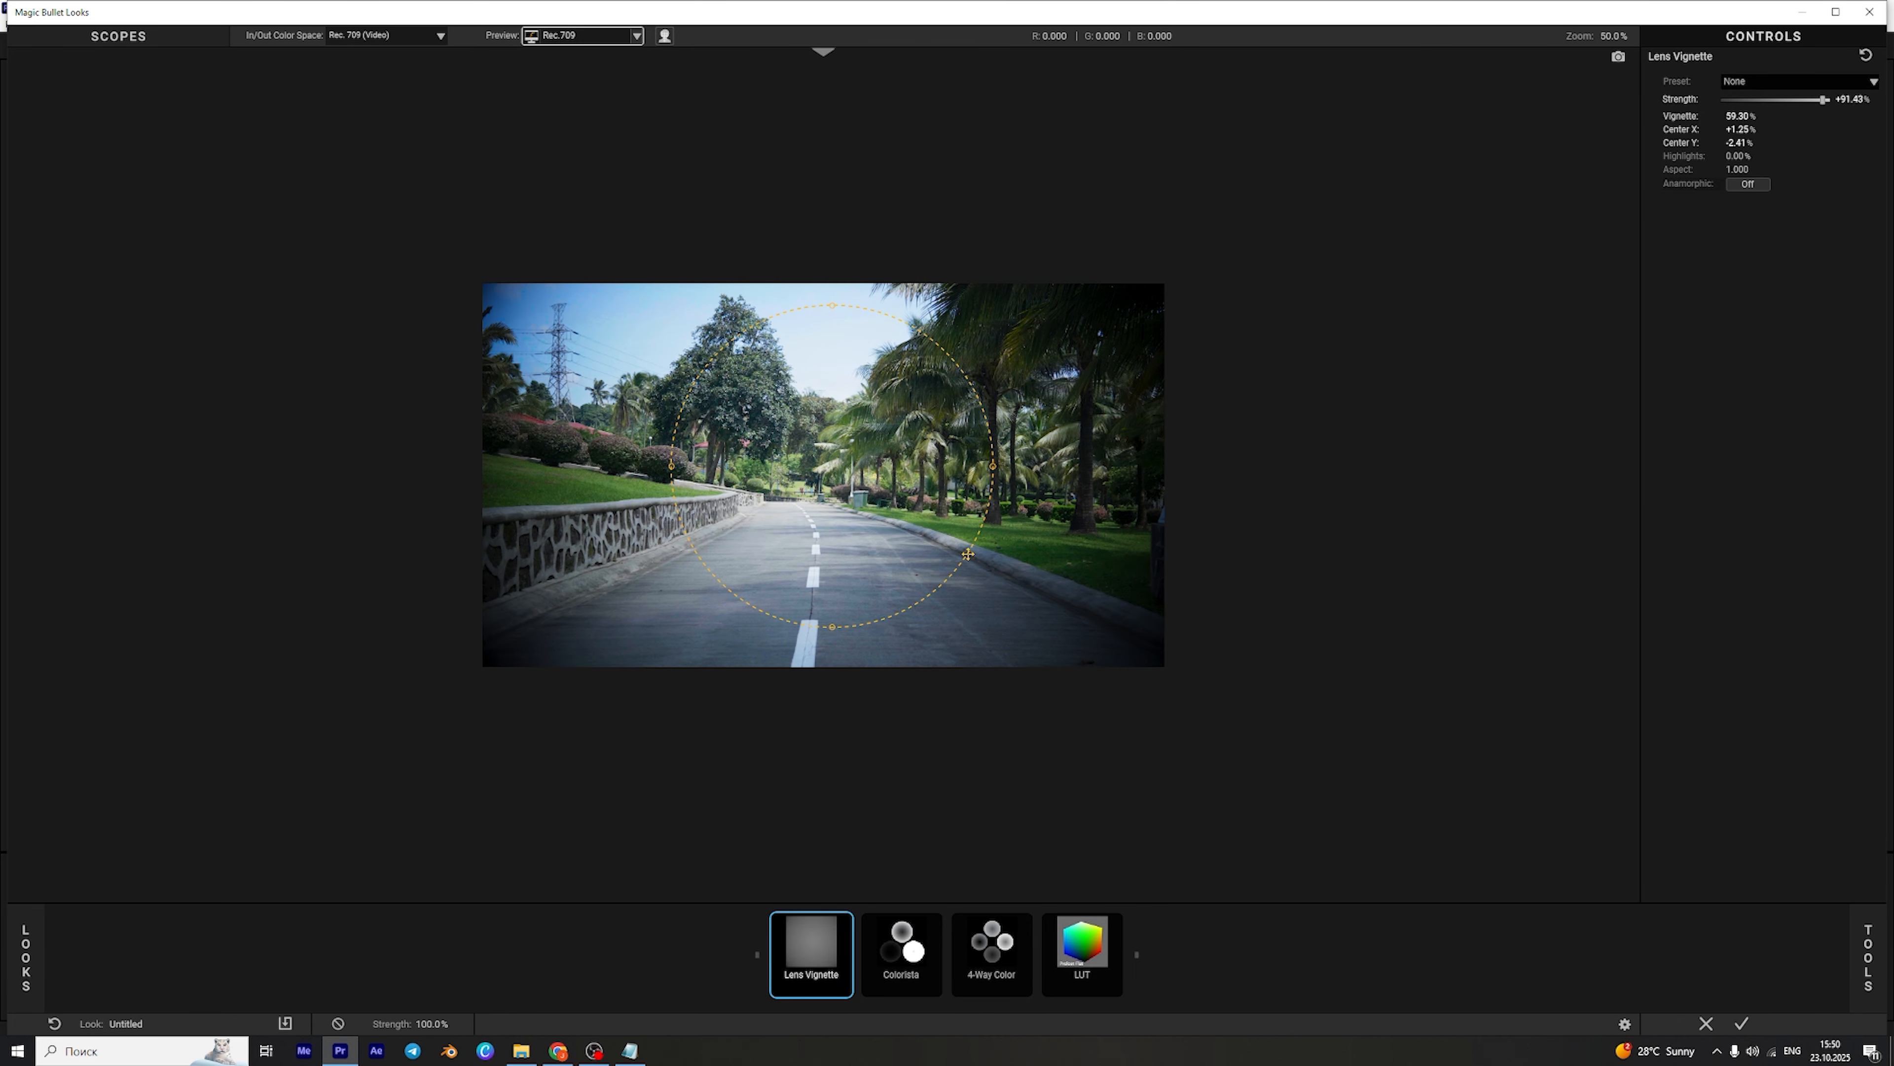
{"action": "left_click_drag", "start_coordinate": [909, 546], "coordinate": [903, 574]}
{"action": "left_click_drag", "start_coordinate": [1812, 101], "coordinate": [1810, 98]}
{"action": "left_click_drag", "start_coordinate": [751, 570], "coordinate": [765, 558]}
{"action": "left_click_drag", "start_coordinate": [1003, 483], "coordinate": [1032, 483]}
{"action": "left_click_drag", "start_coordinate": [882, 575], "coordinate": [869, 570]}
{"action": "left_click_drag", "start_coordinate": [1807, 99], "coordinate": [1800, 99]}
{"action": "left_click_drag", "start_coordinate": [894, 474], "coordinate": [909, 480]}
Lower the Colorista exposure to -0.36 in the road clip's look and apply the edited look.
{"action": "left_click", "coordinate": [897, 962]}
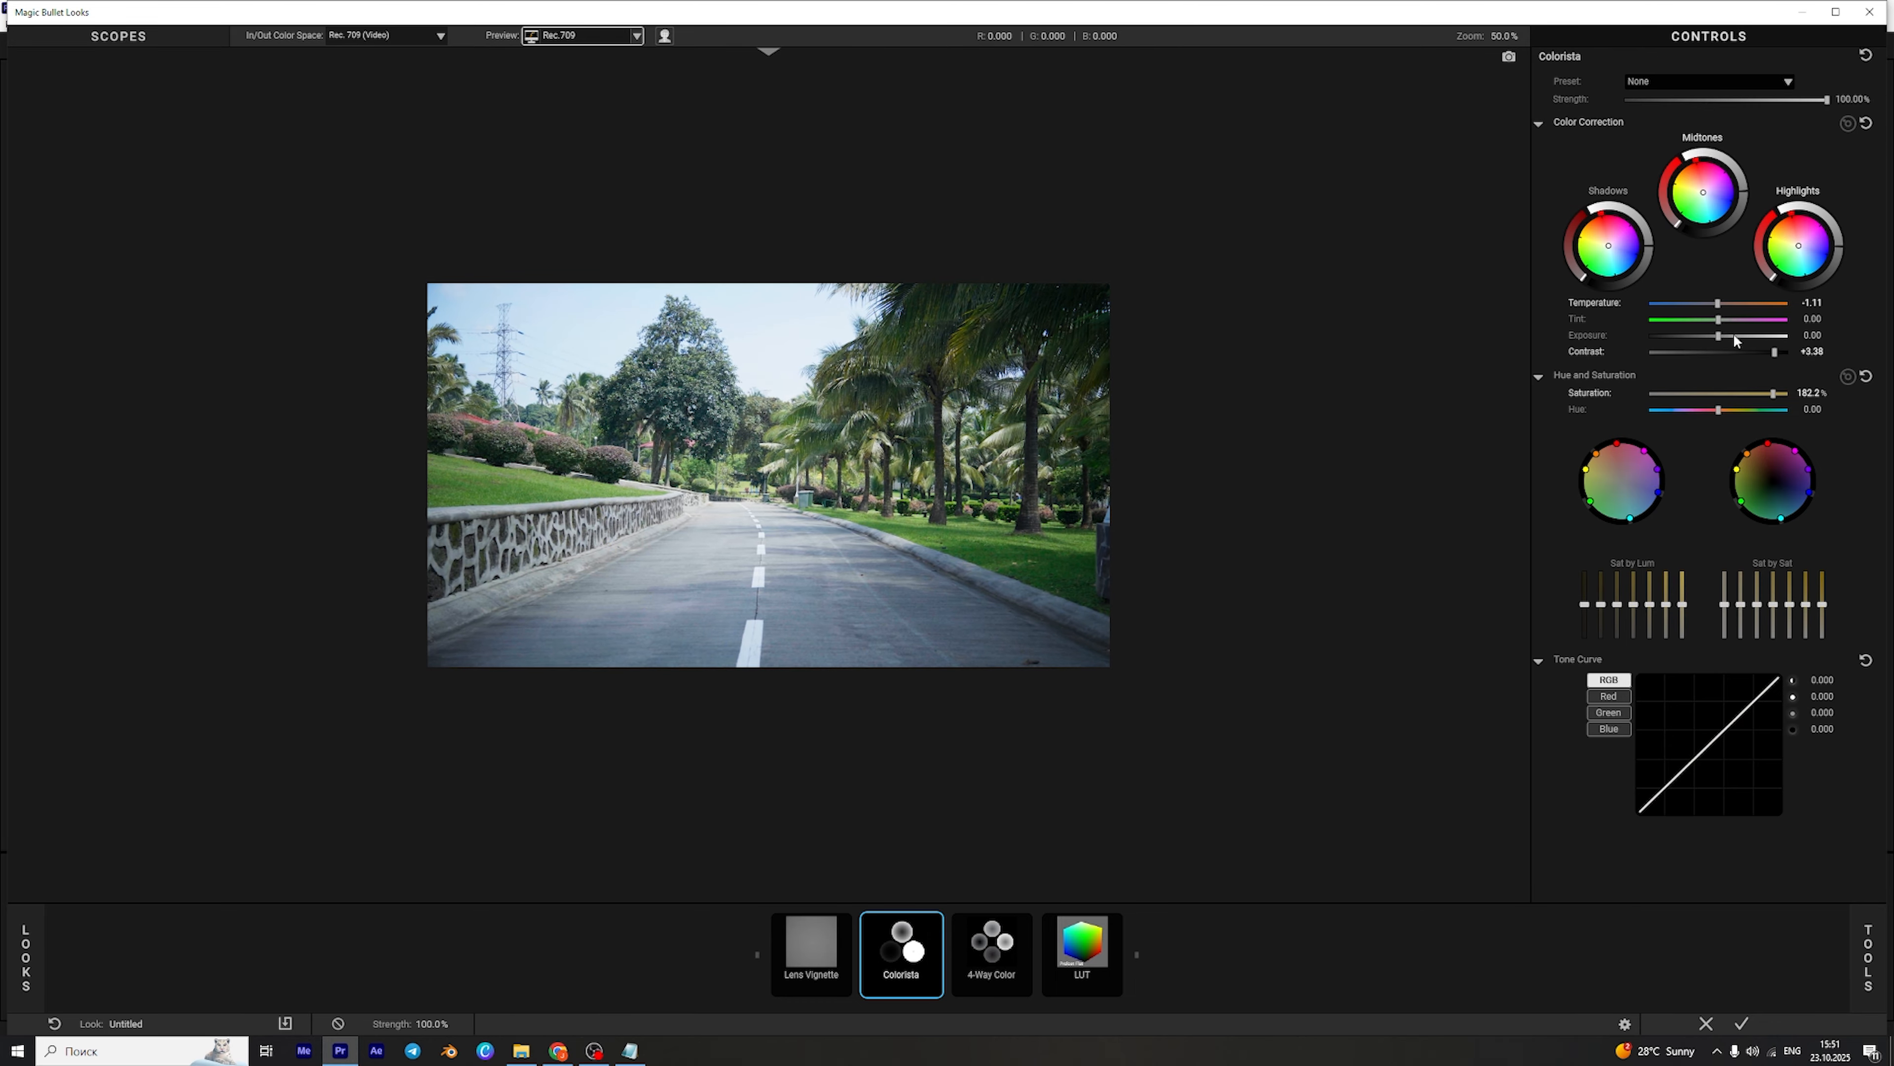
{"action": "left_click_drag", "start_coordinate": [1719, 336], "coordinate": [1712, 342]}
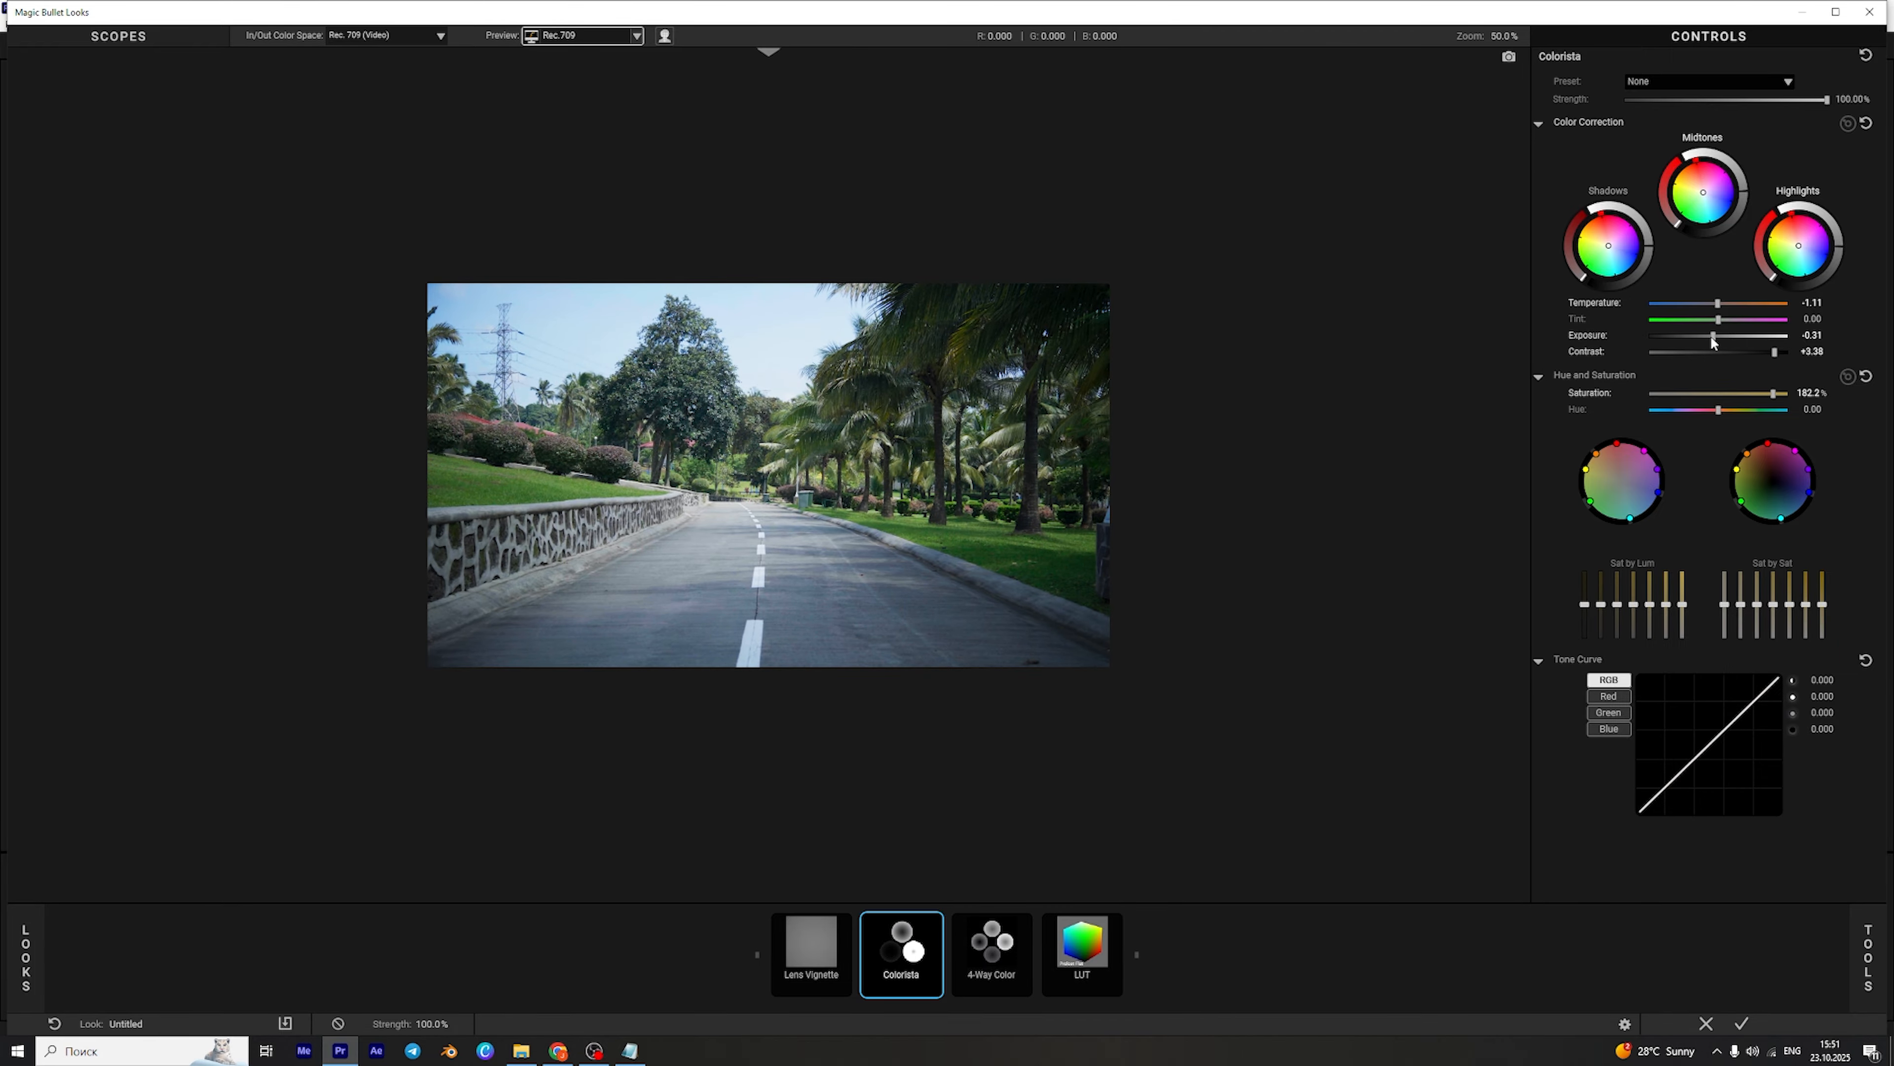
{"action": "left_click", "coordinate": [1003, 964]}
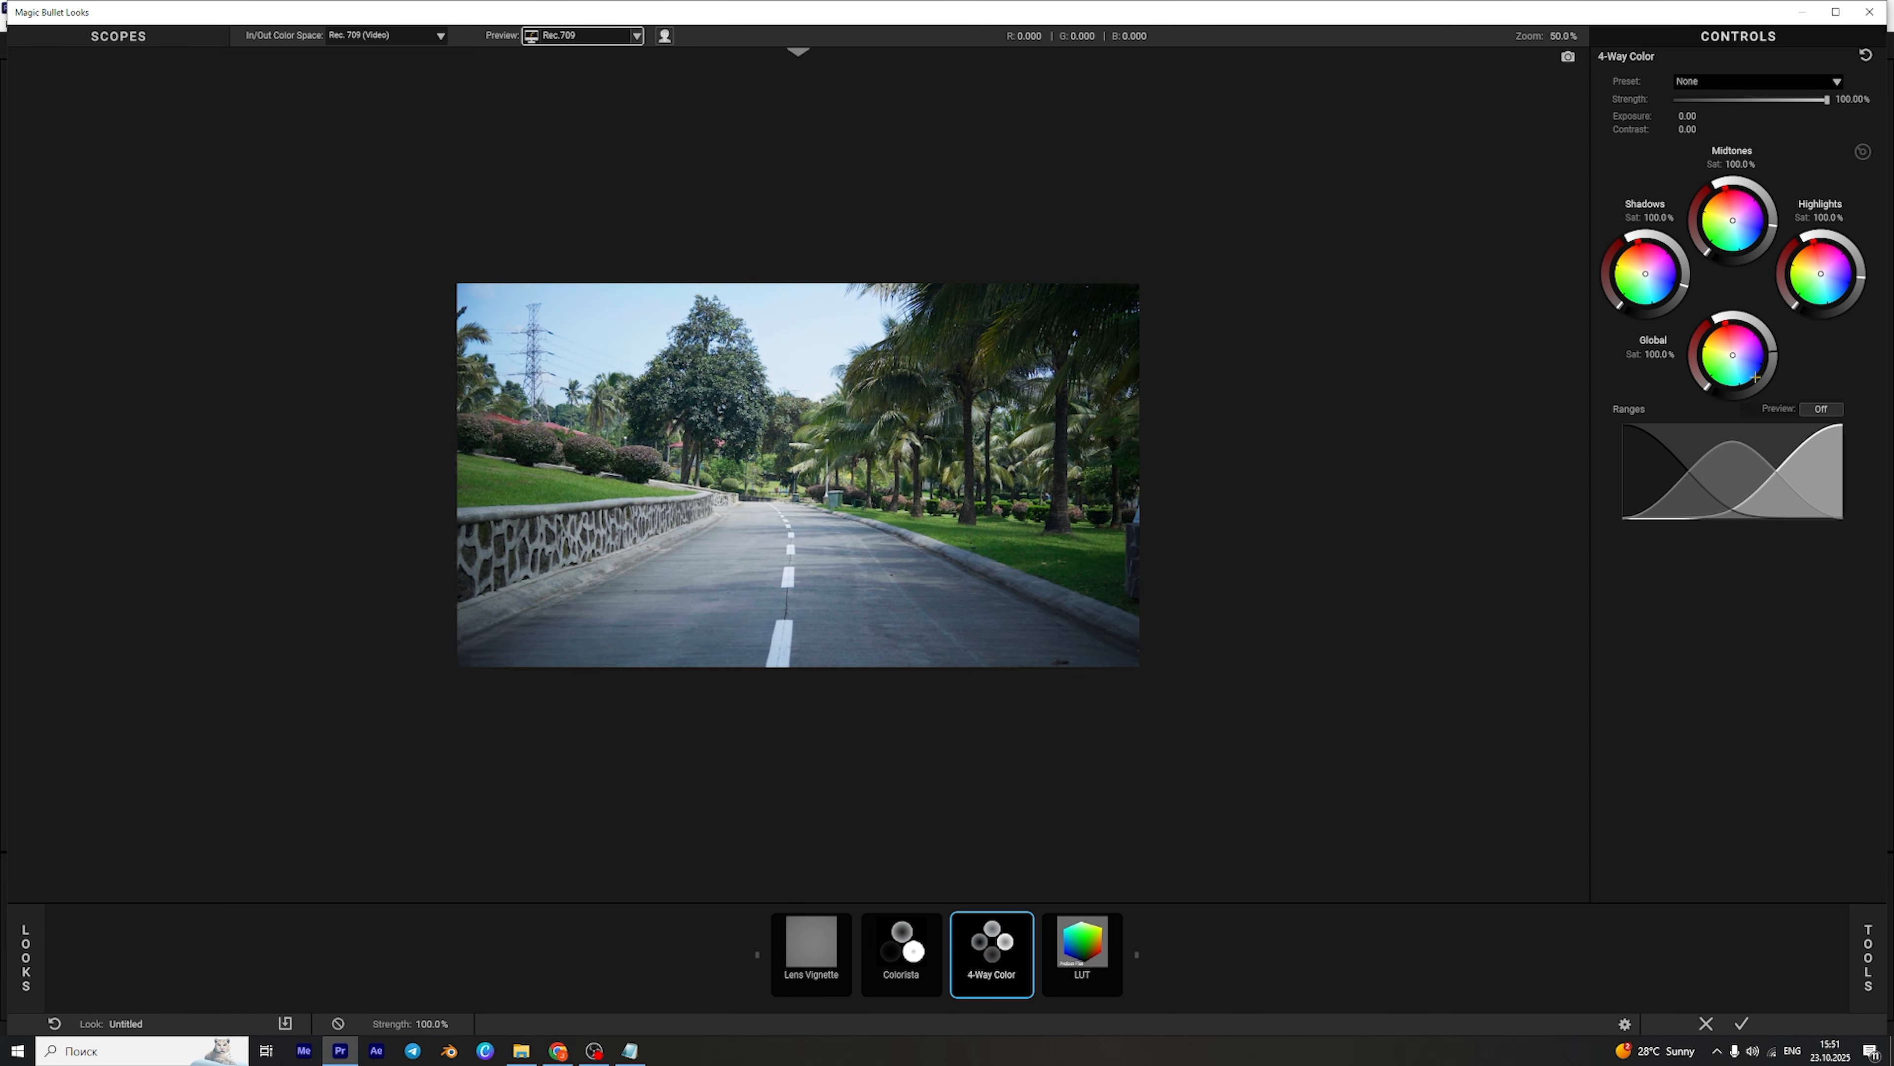
{"action": "left_click", "coordinate": [914, 964]}
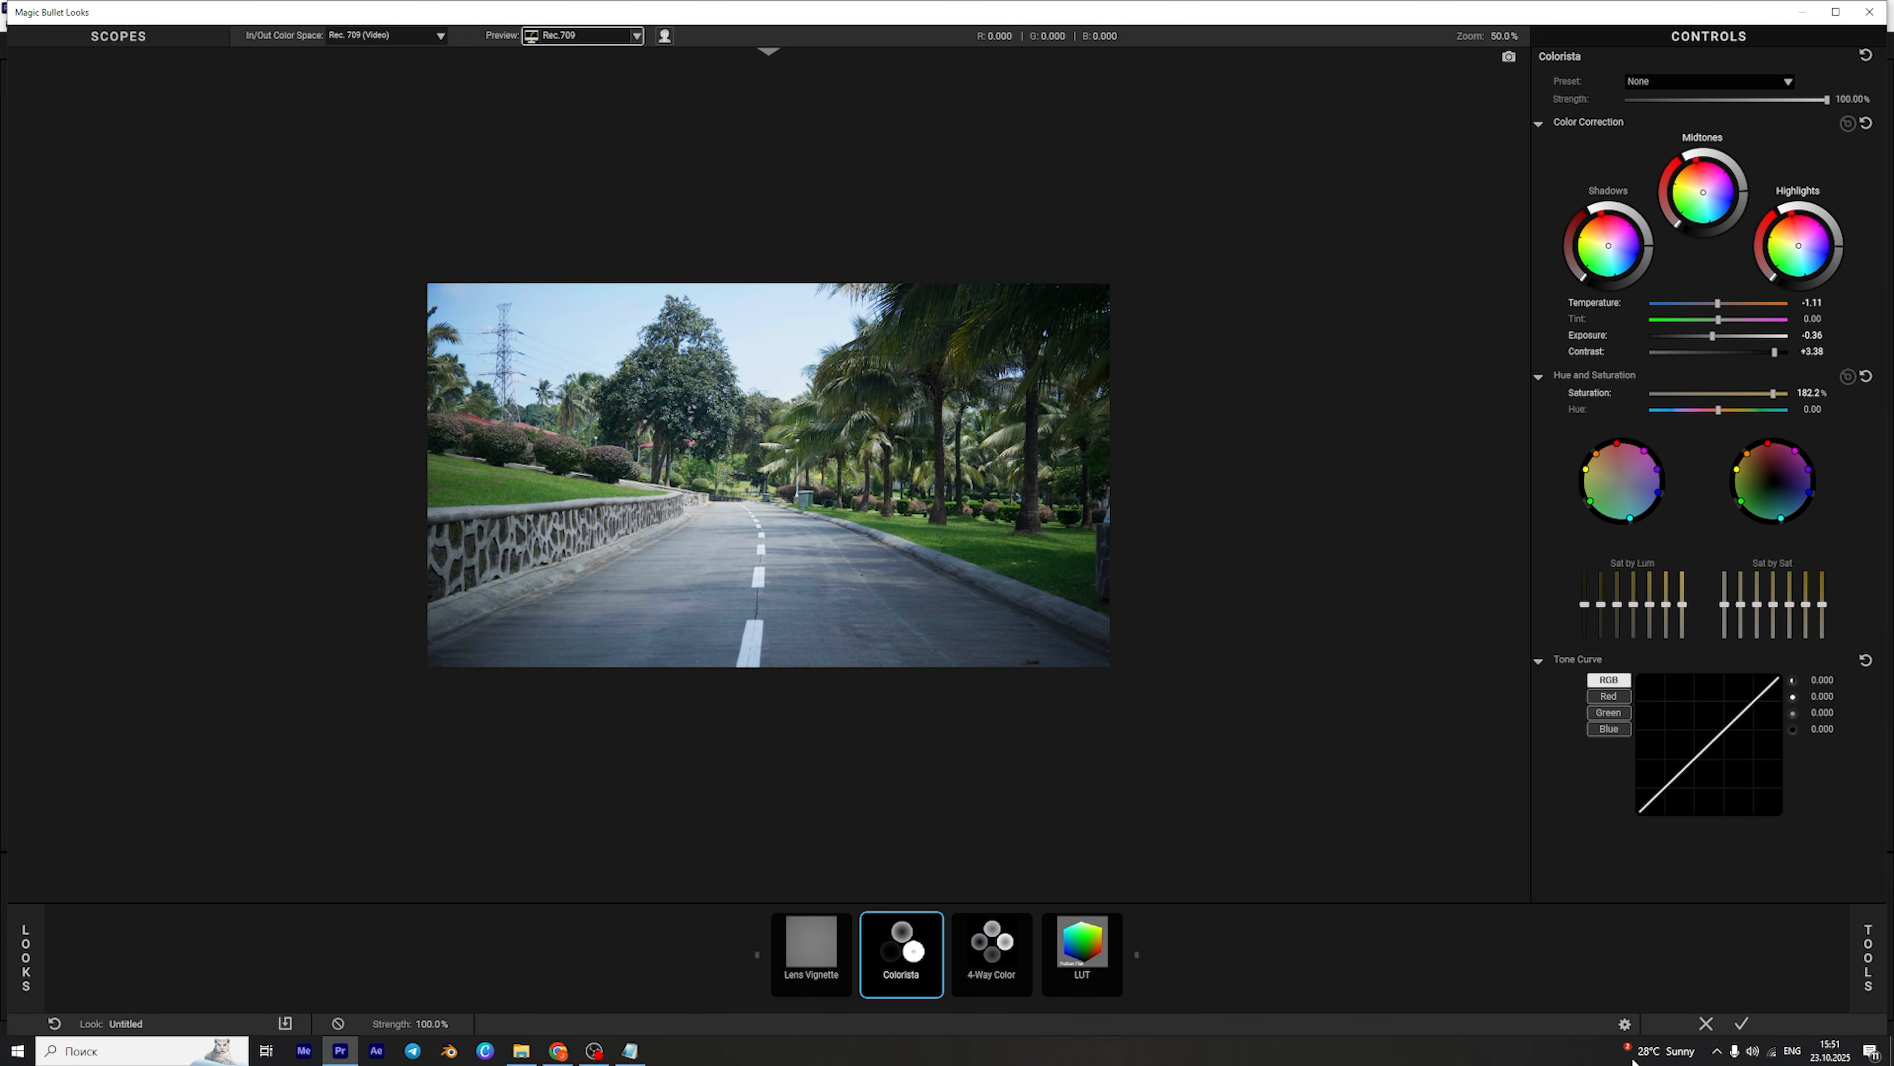
{"action": "left_click", "coordinate": [1739, 1026]}
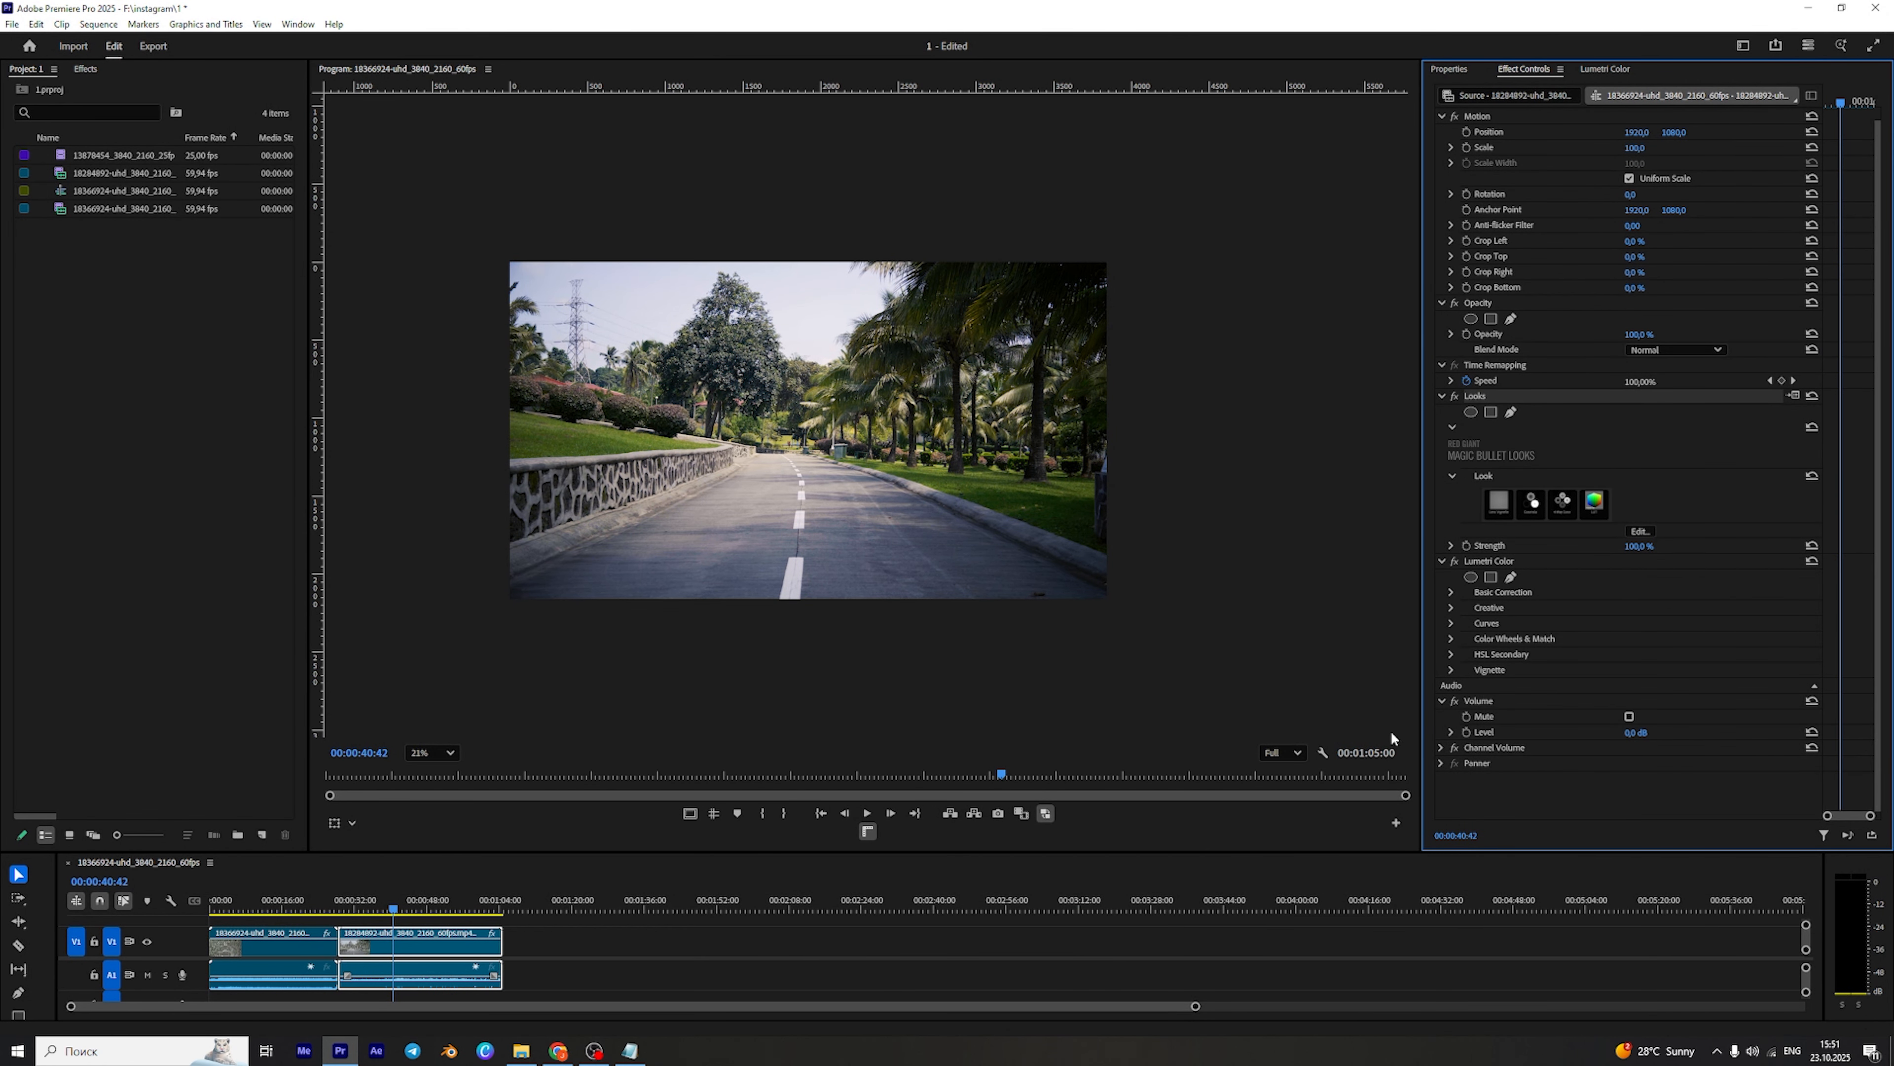
In the road clip's Lumetri Color Creative adjustments, raise Vibrance to about 38, increase Saturation slightly, and save the project.
{"action": "left_click", "coordinate": [1511, 561]}
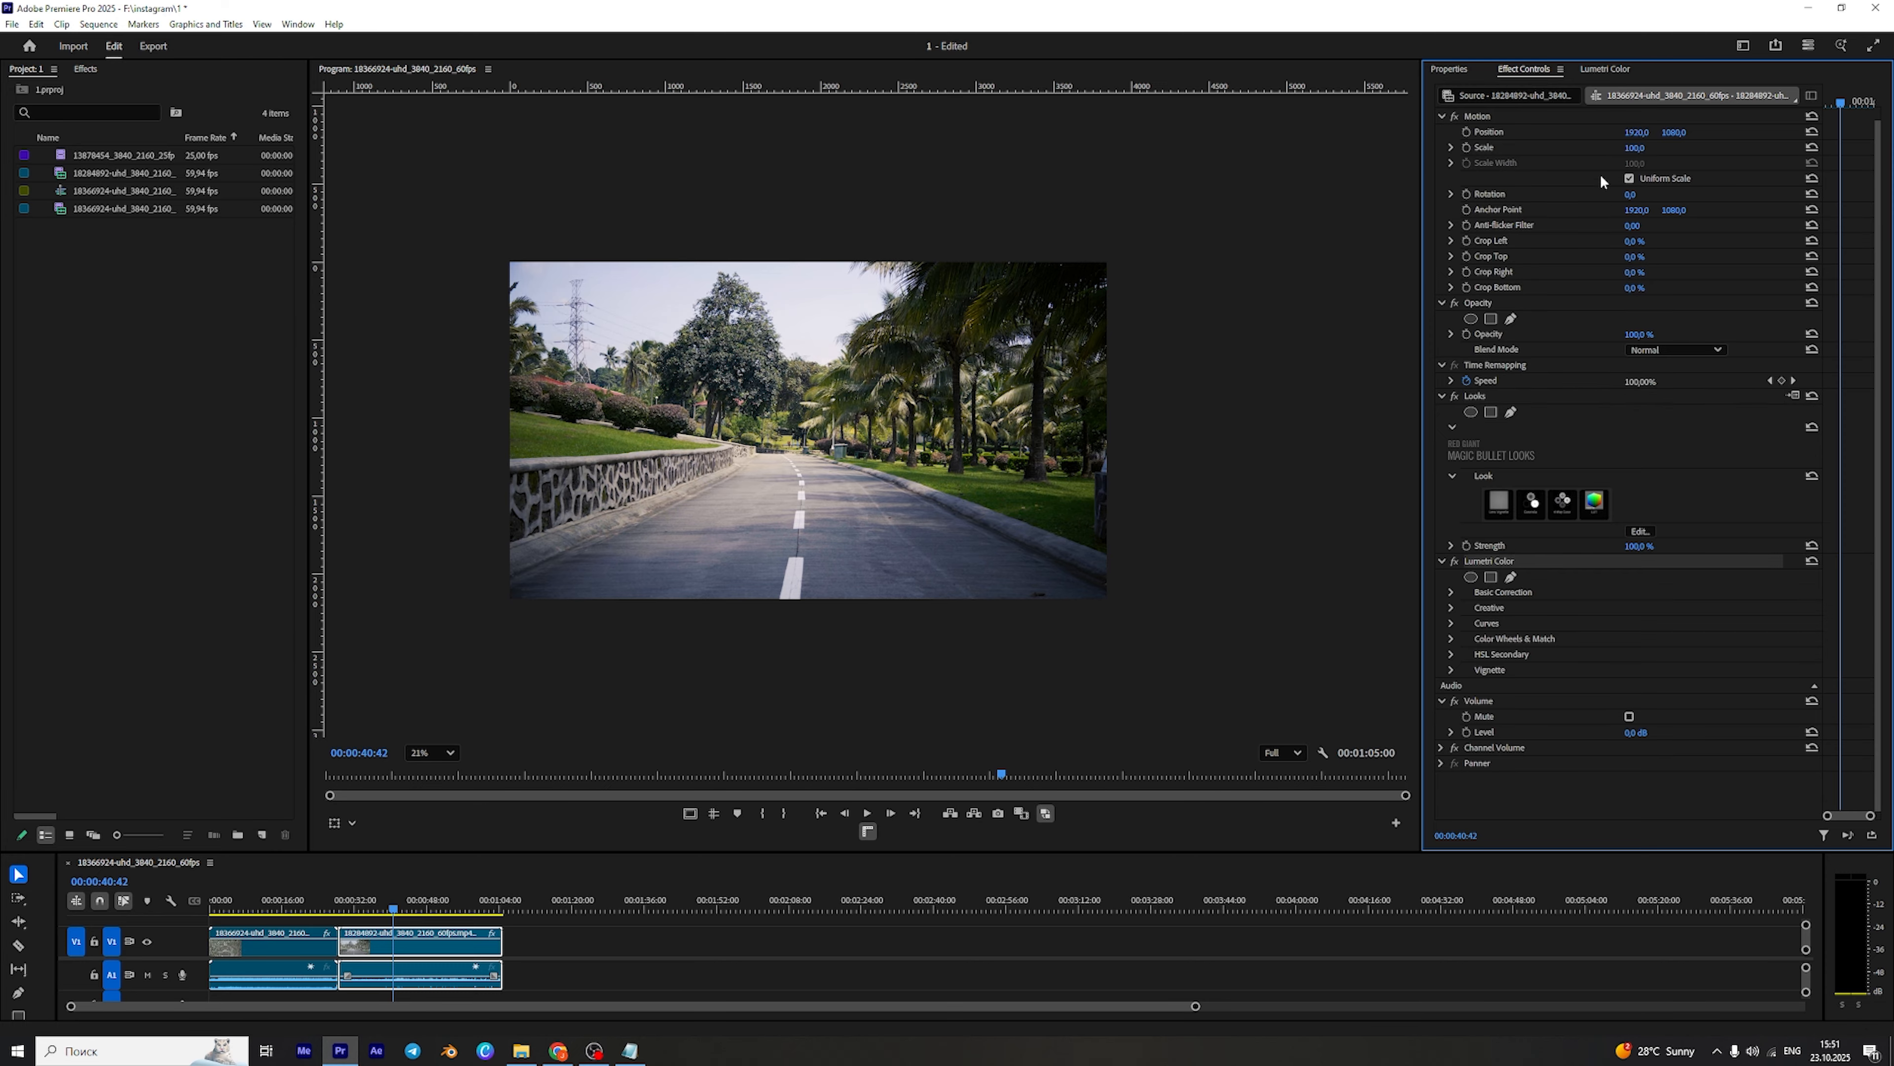
{"action": "left_click", "coordinate": [1586, 67]}
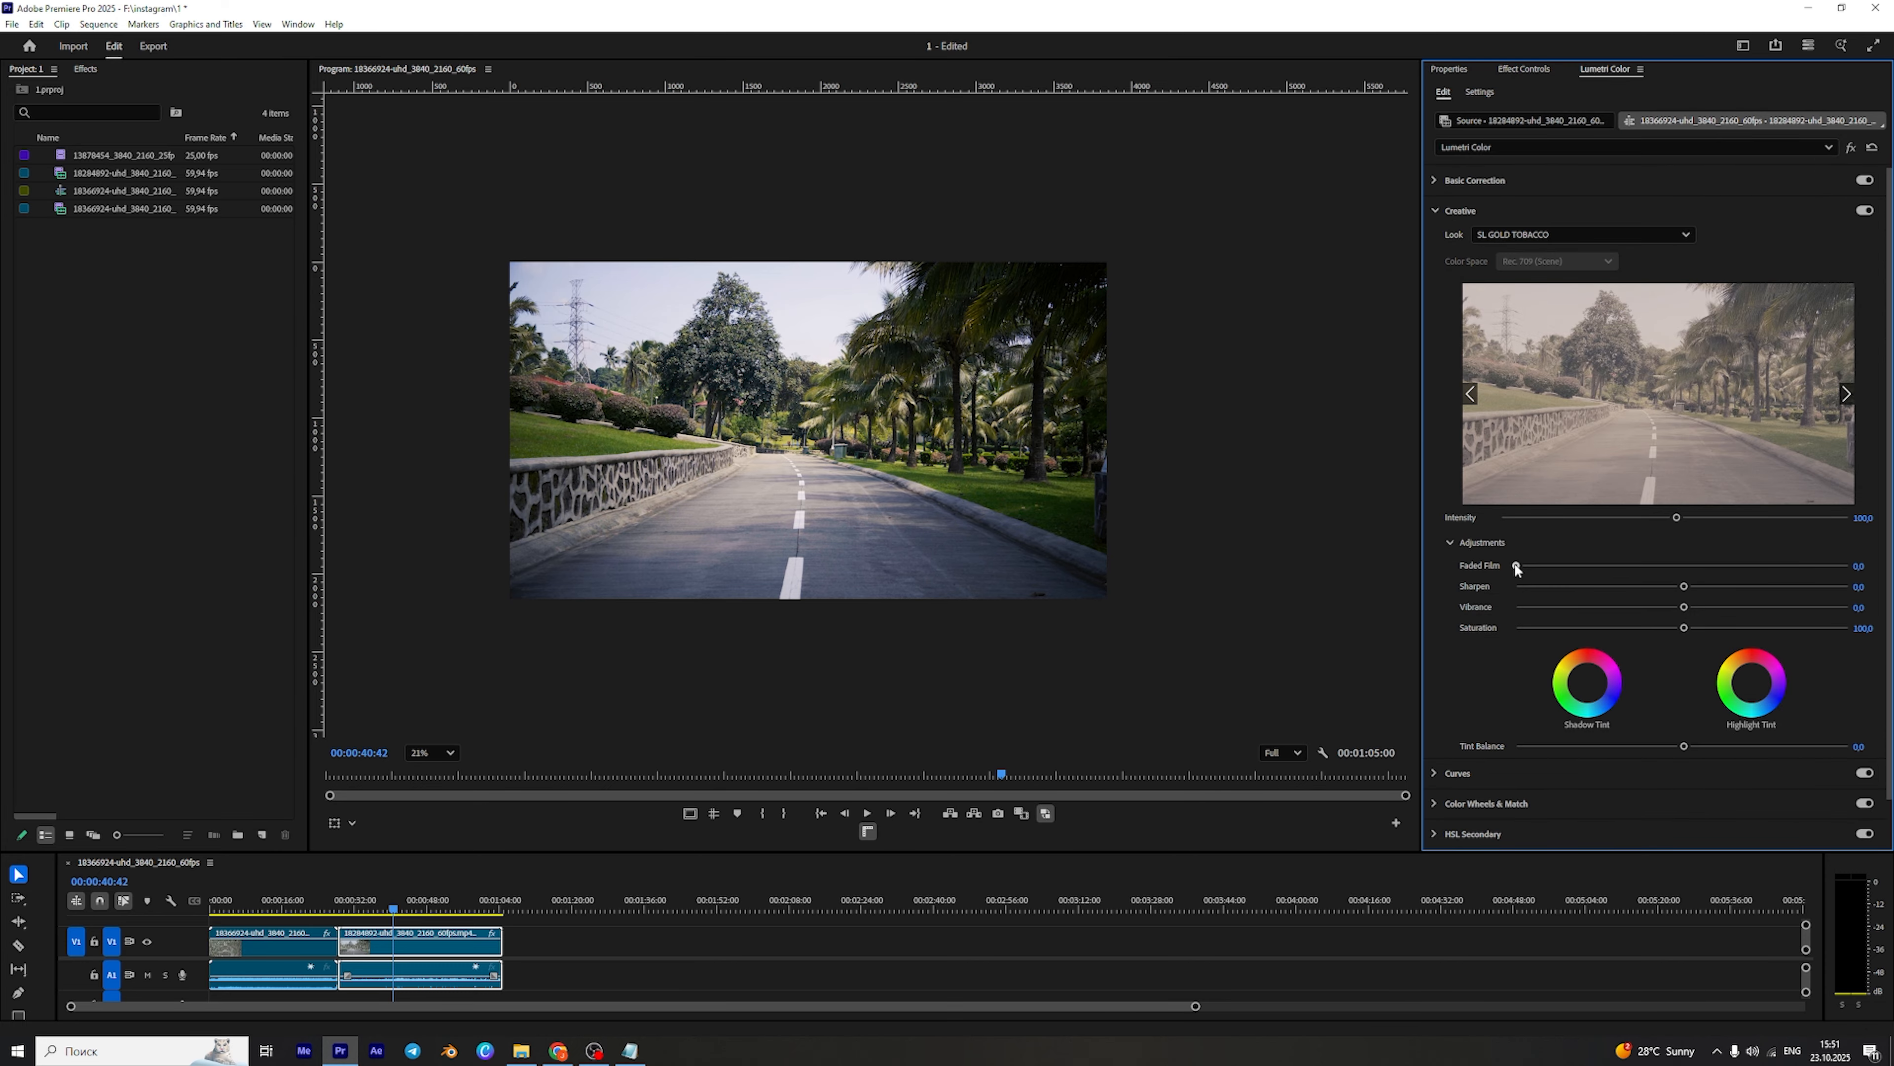
{"action": "left_click_drag", "start_coordinate": [1517, 566], "coordinate": [1649, 597]}
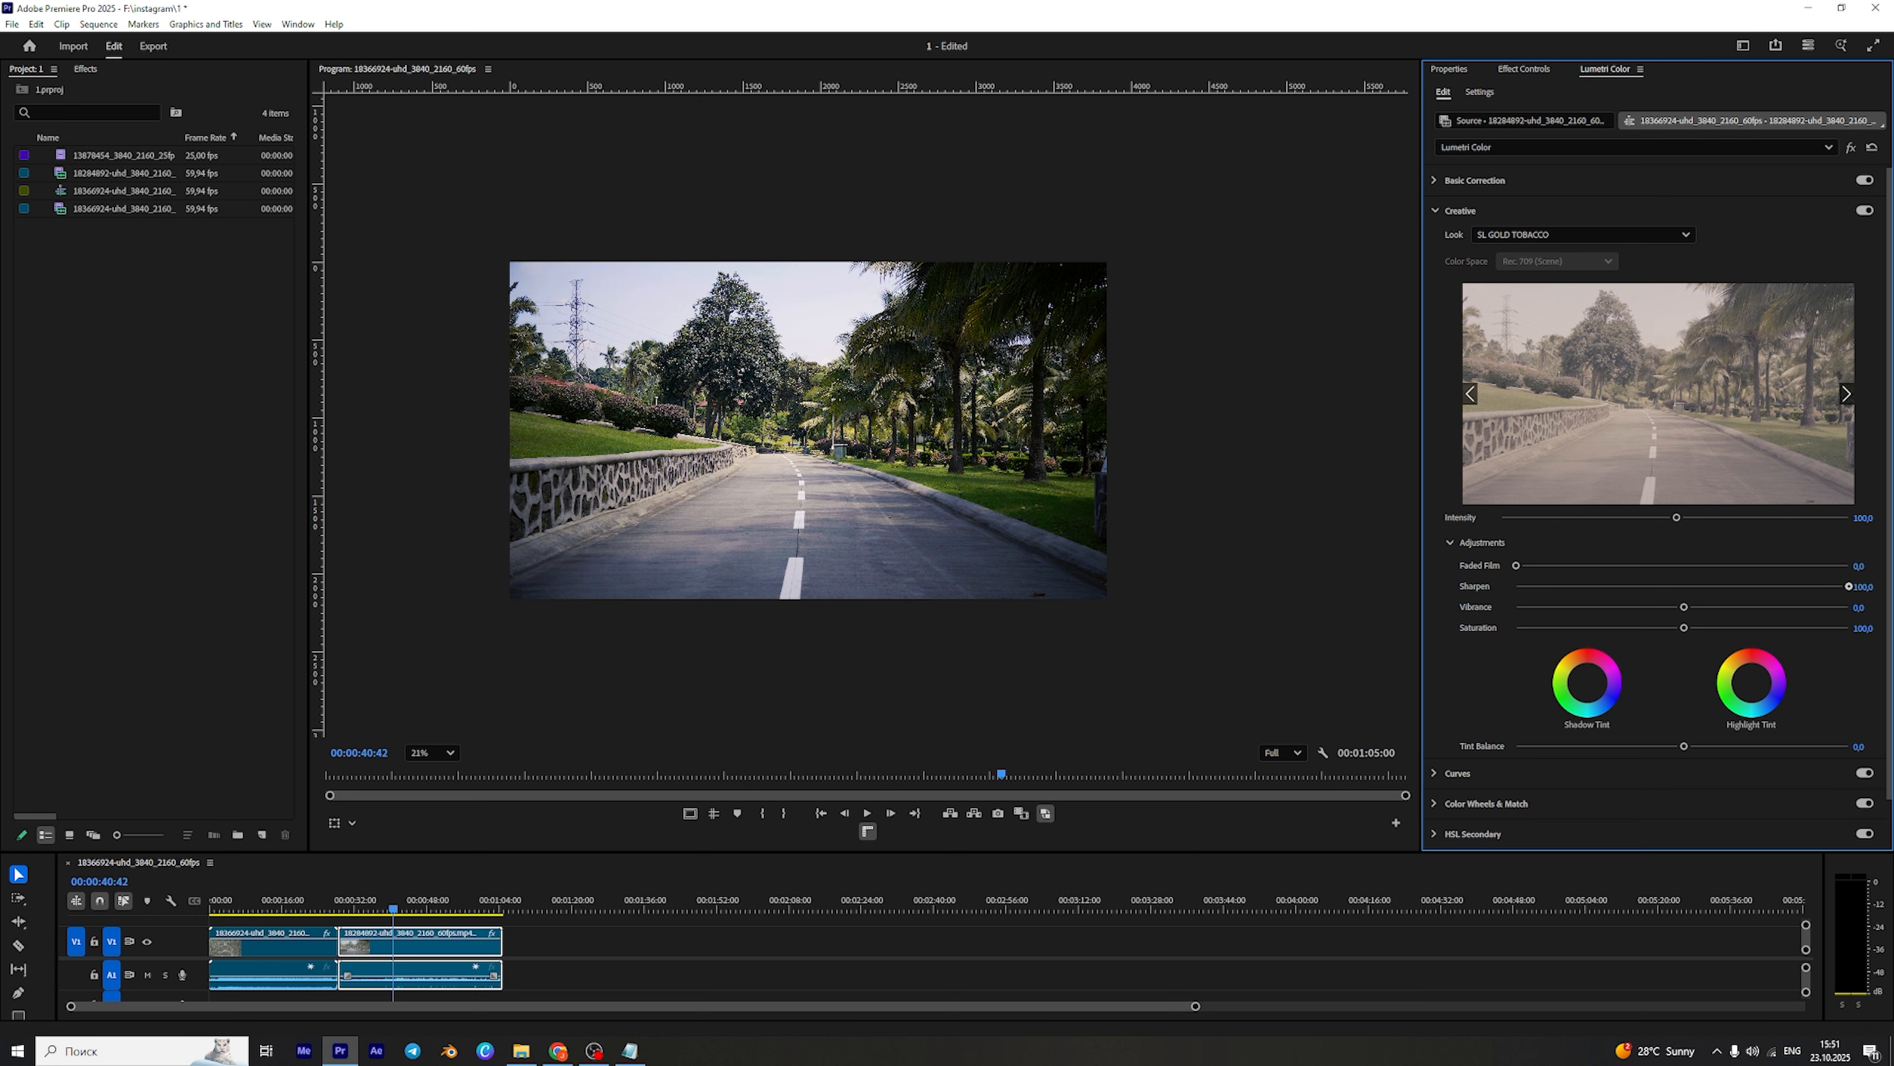
{"action": "double_click", "coordinate": [1684, 587]}
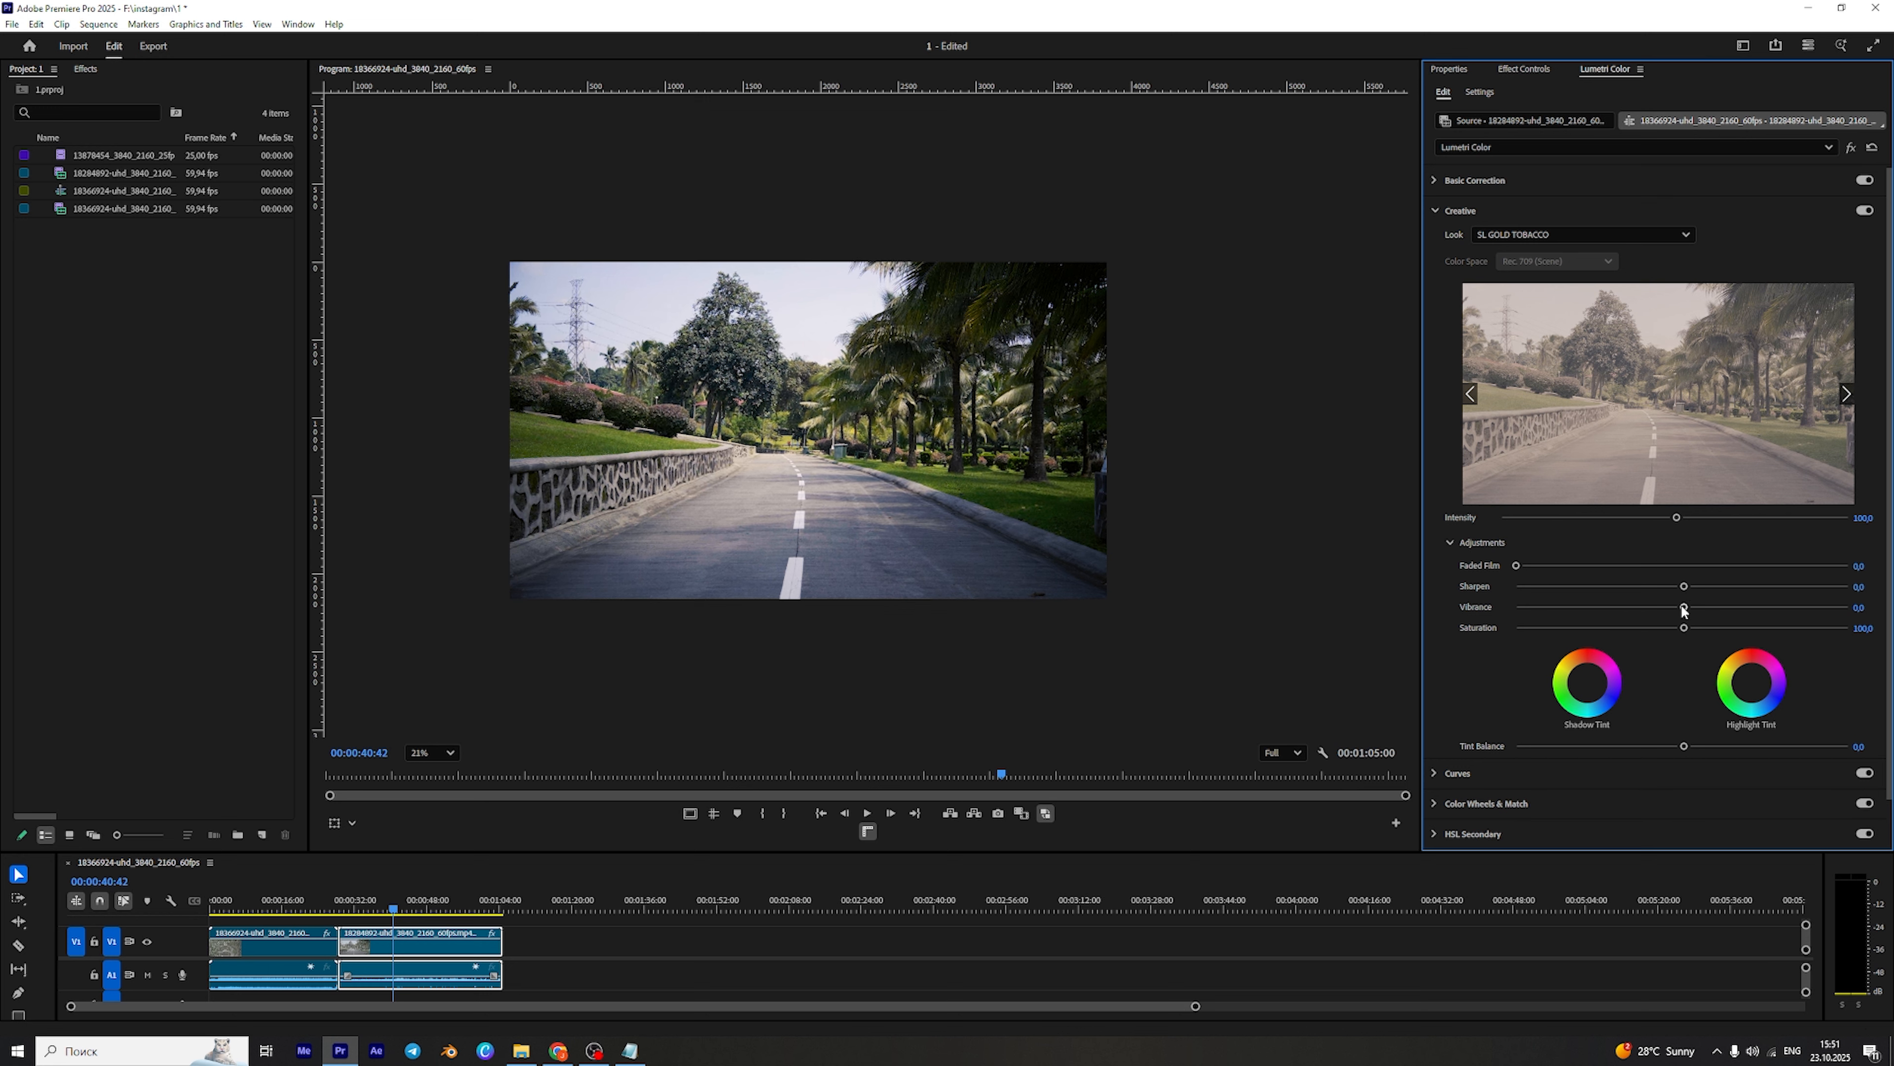
{"action": "left_click_drag", "start_coordinate": [1684, 606], "coordinate": [1686, 649]}
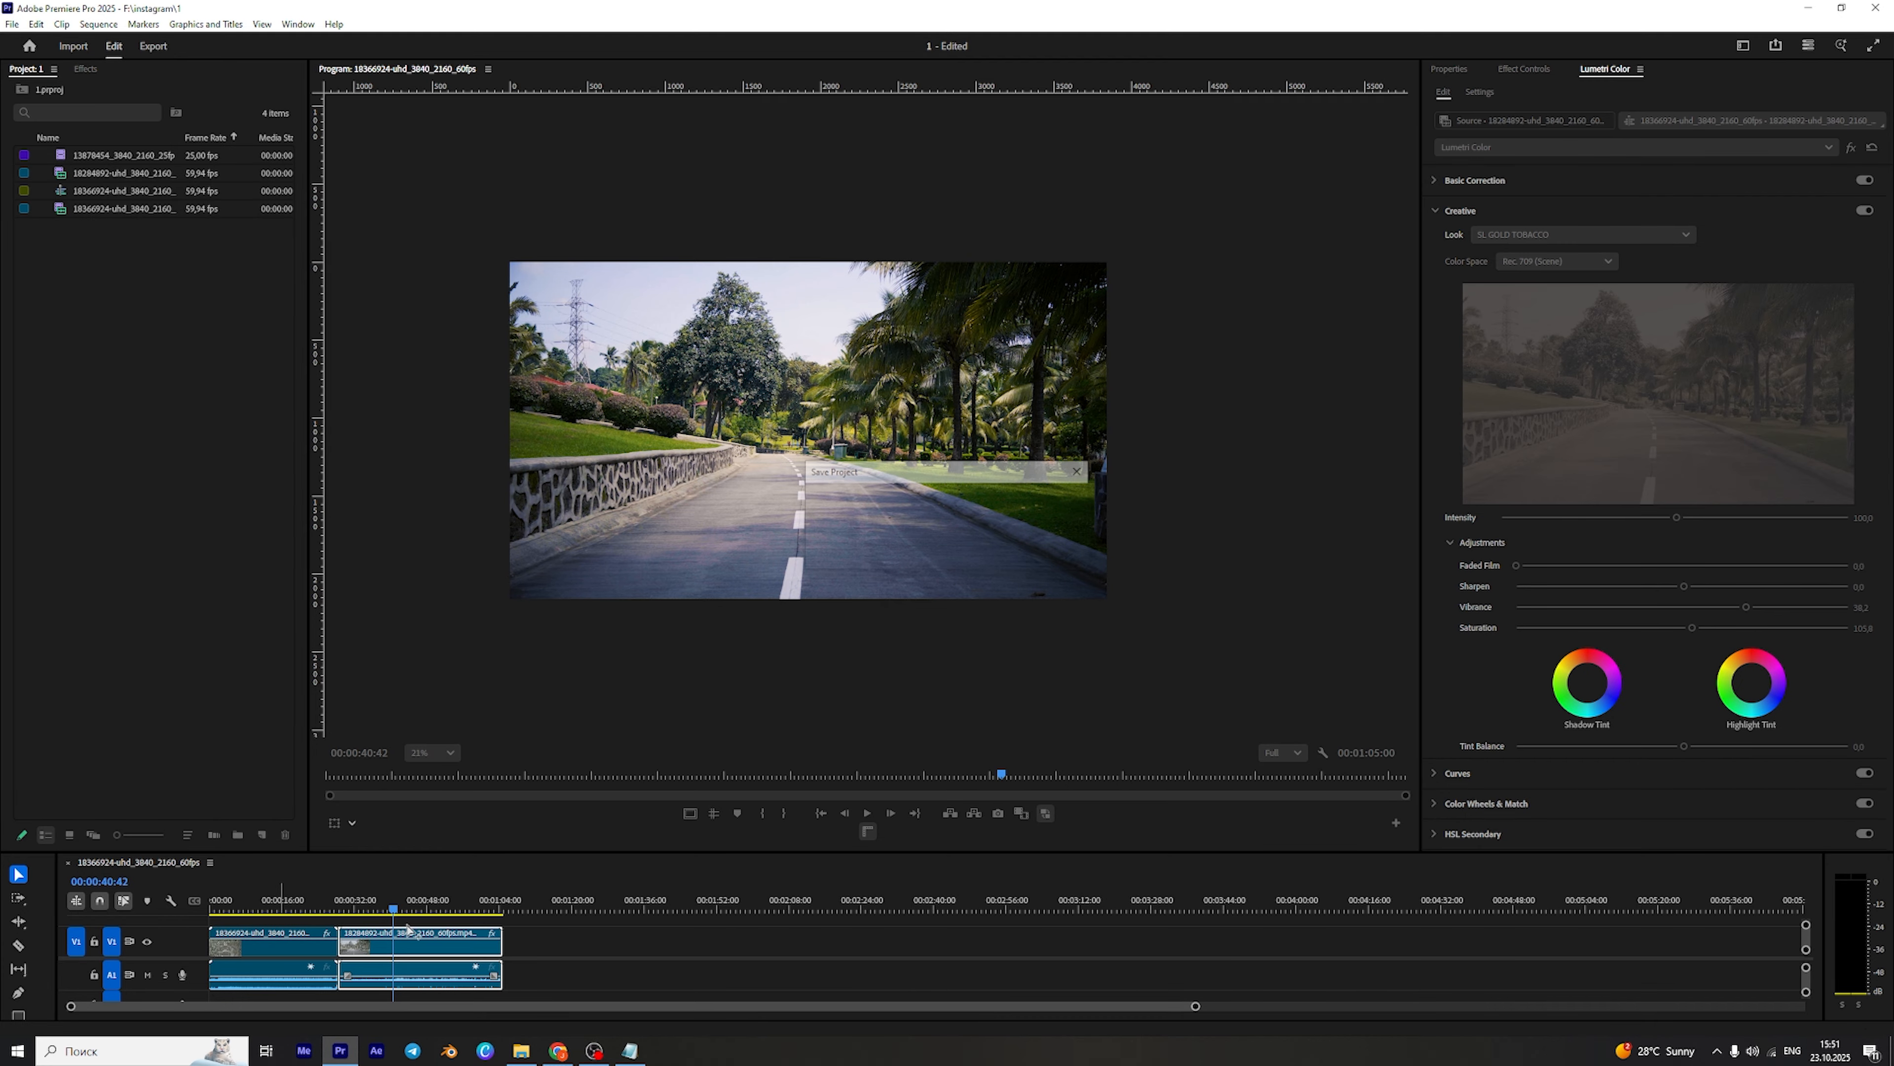
{"action": "key", "text": "ctrl+s"}
Compare the road clip with its Lumetri Color and Looks effects switched off and on, leaving both enabled.
{"action": "left_click", "coordinate": [1526, 68]}
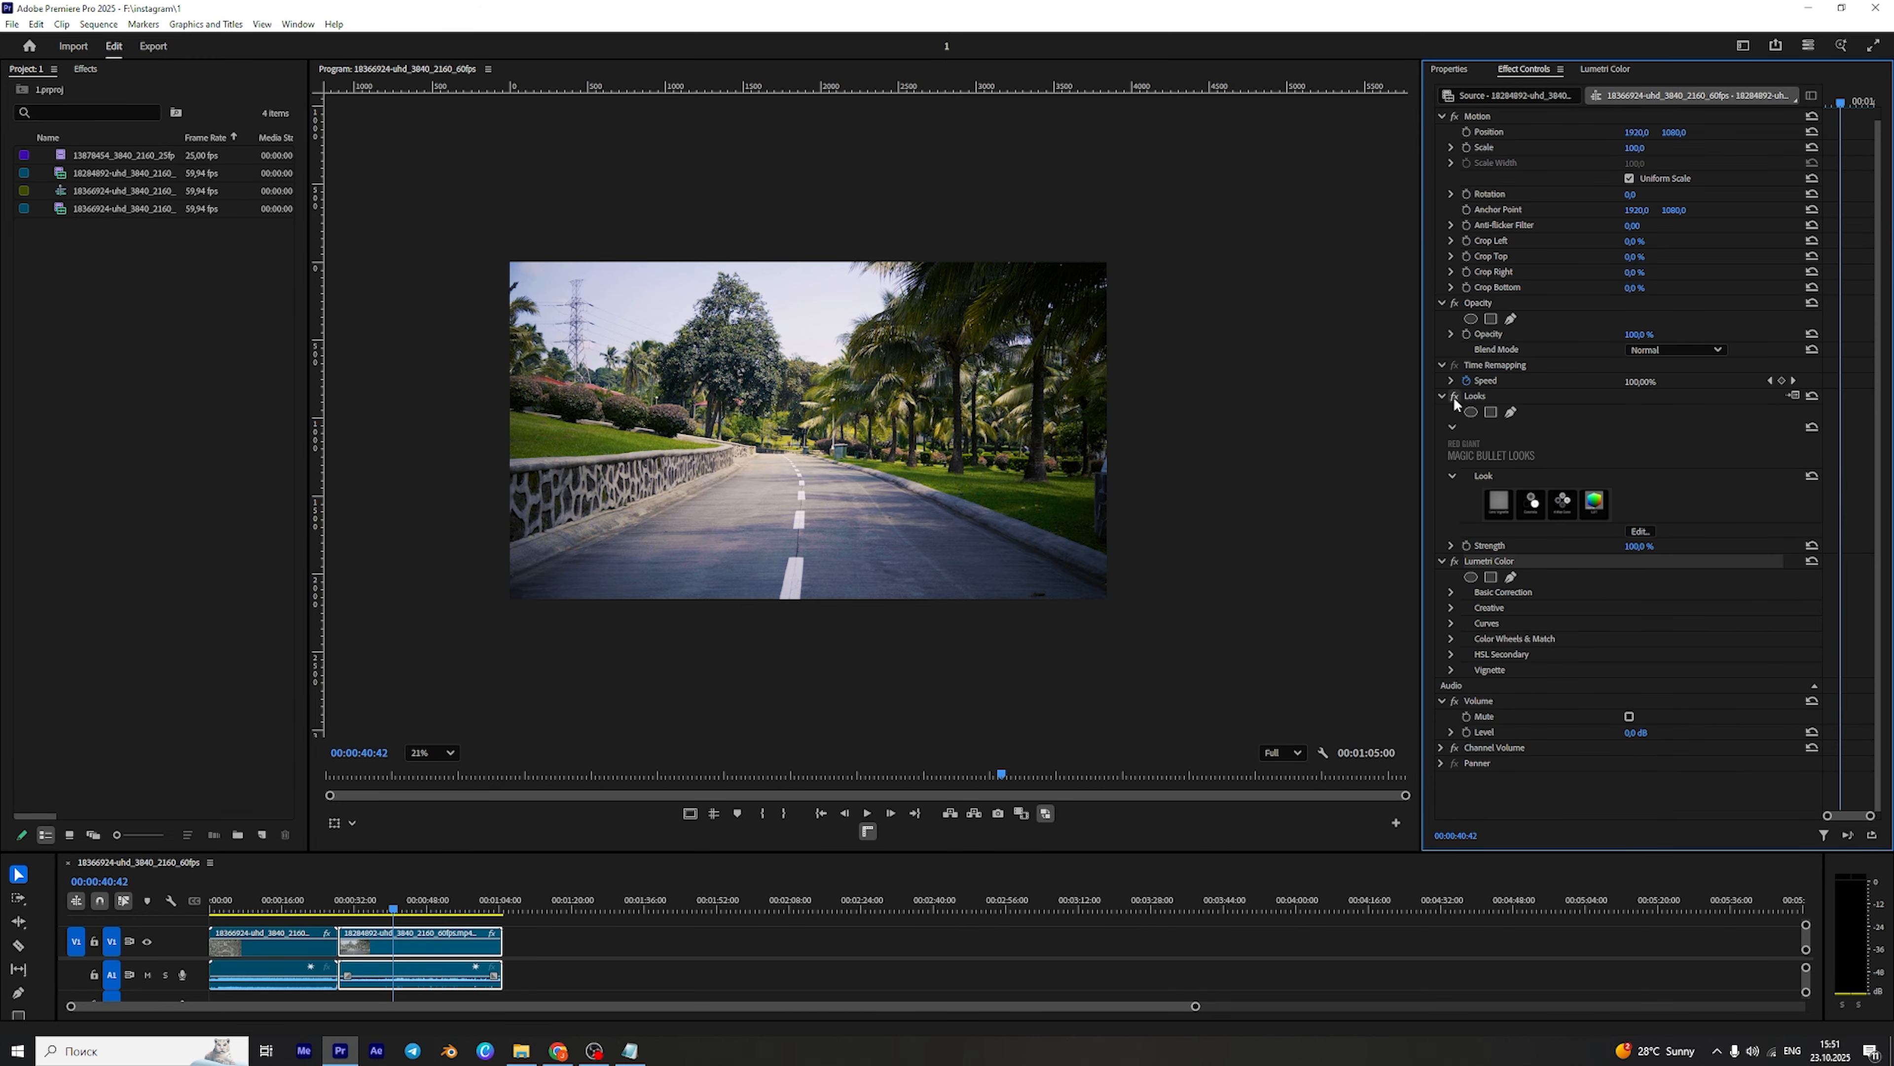
{"action": "left_click", "coordinate": [1454, 561]}
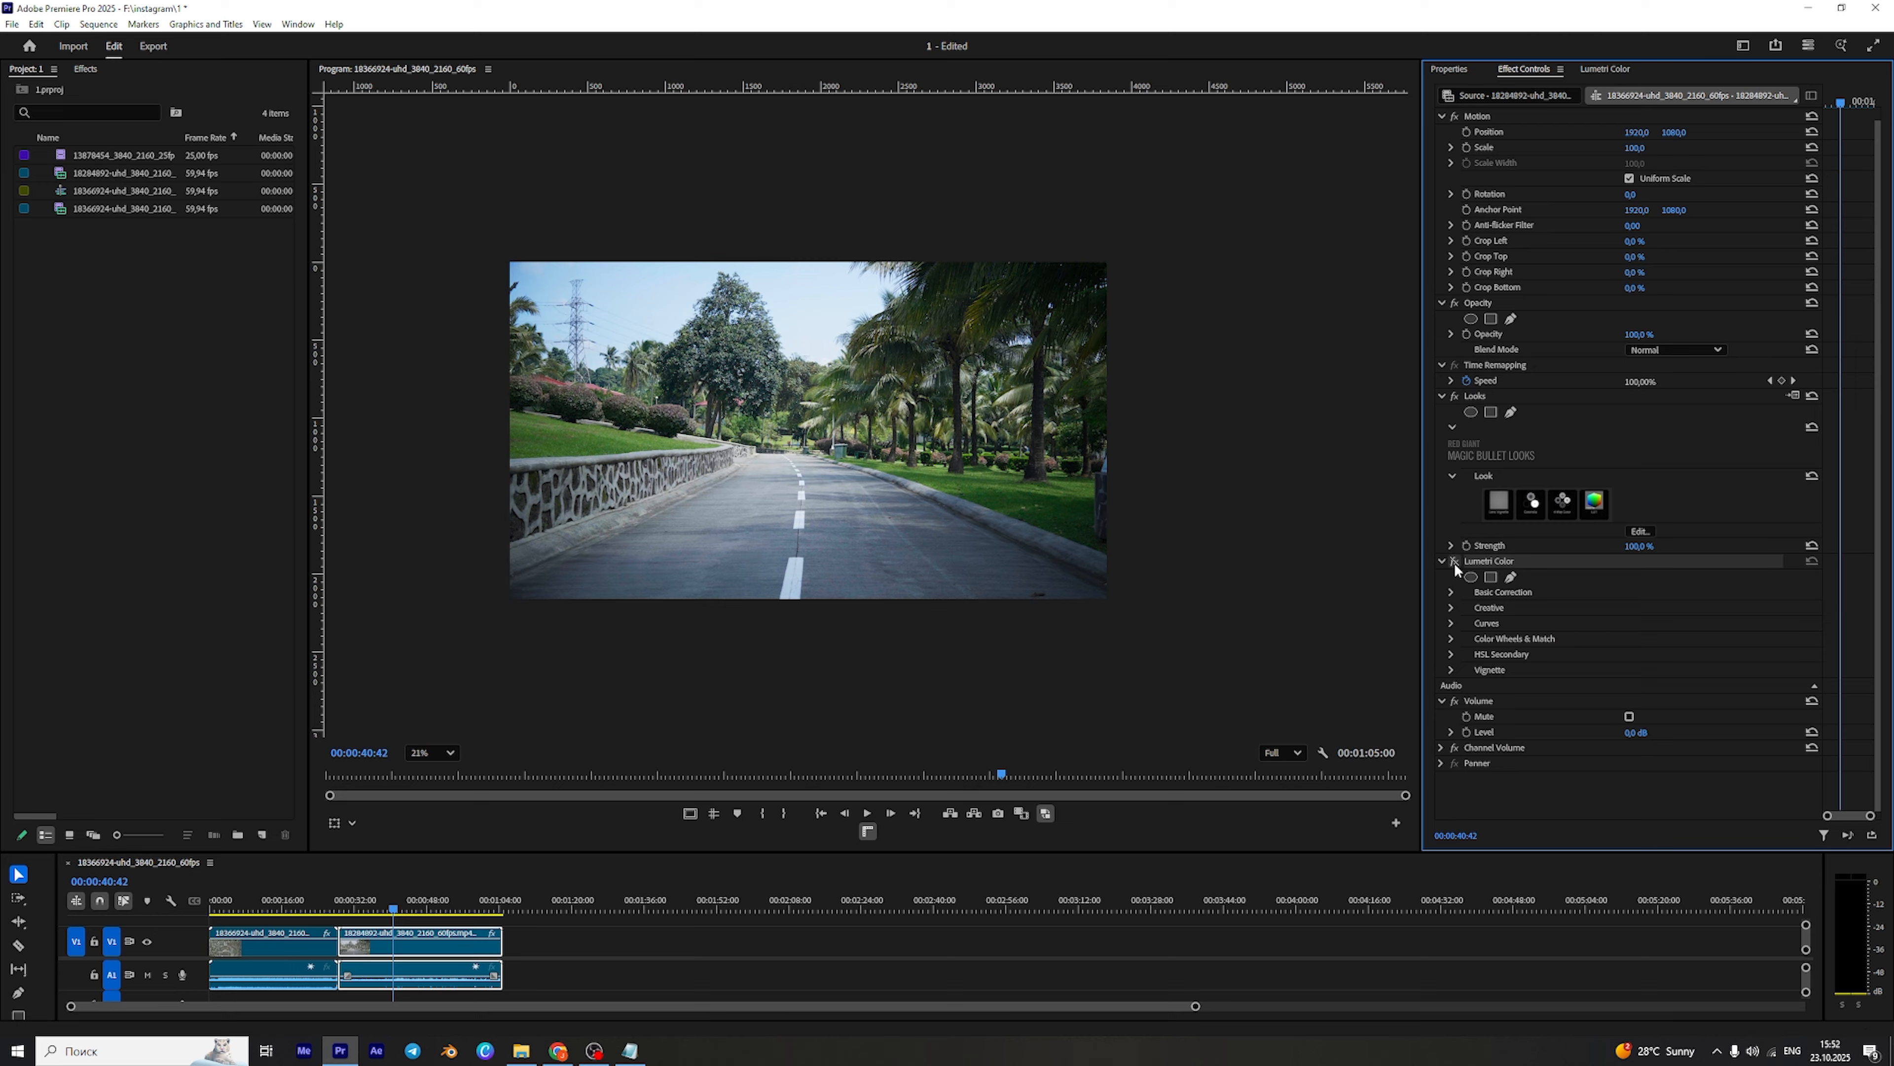
{"action": "left_click", "coordinate": [1455, 562]}
{"action": "left_click", "coordinate": [1455, 395]}
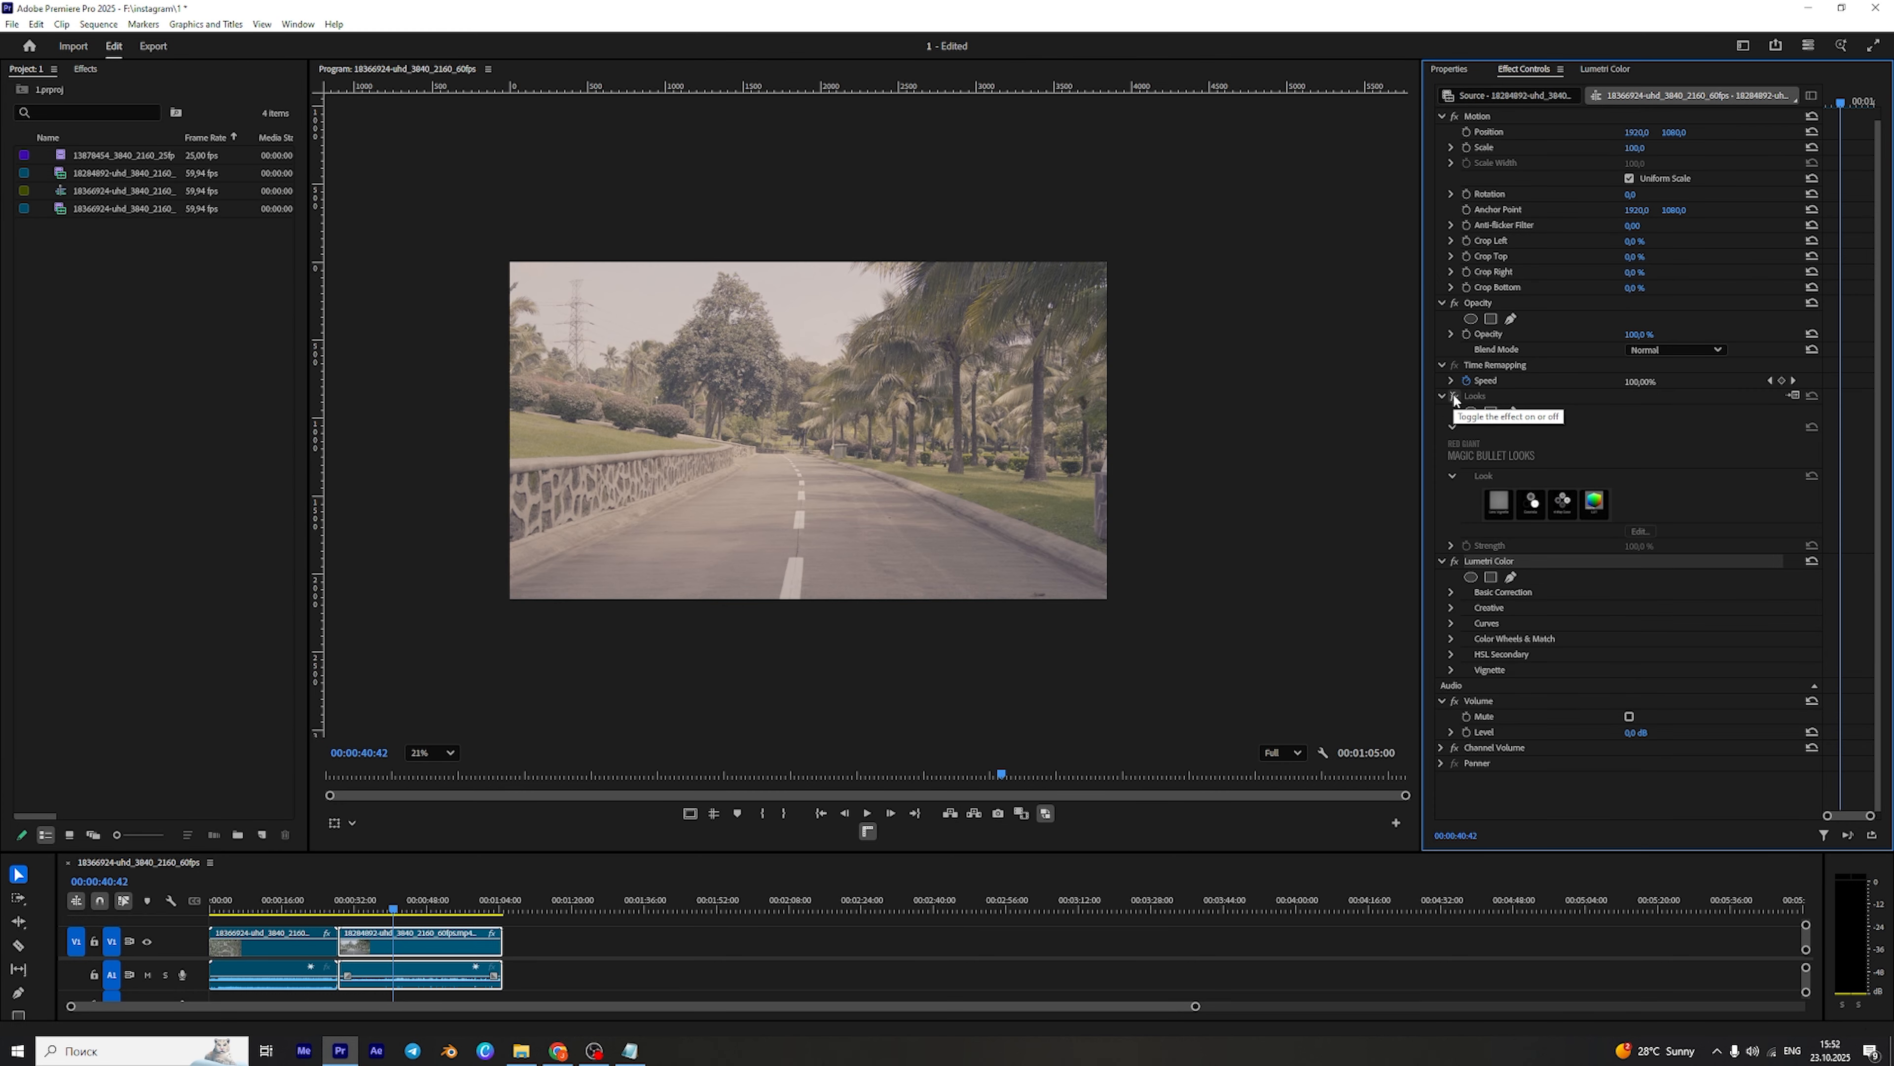
{"action": "left_click", "coordinate": [1455, 560]}
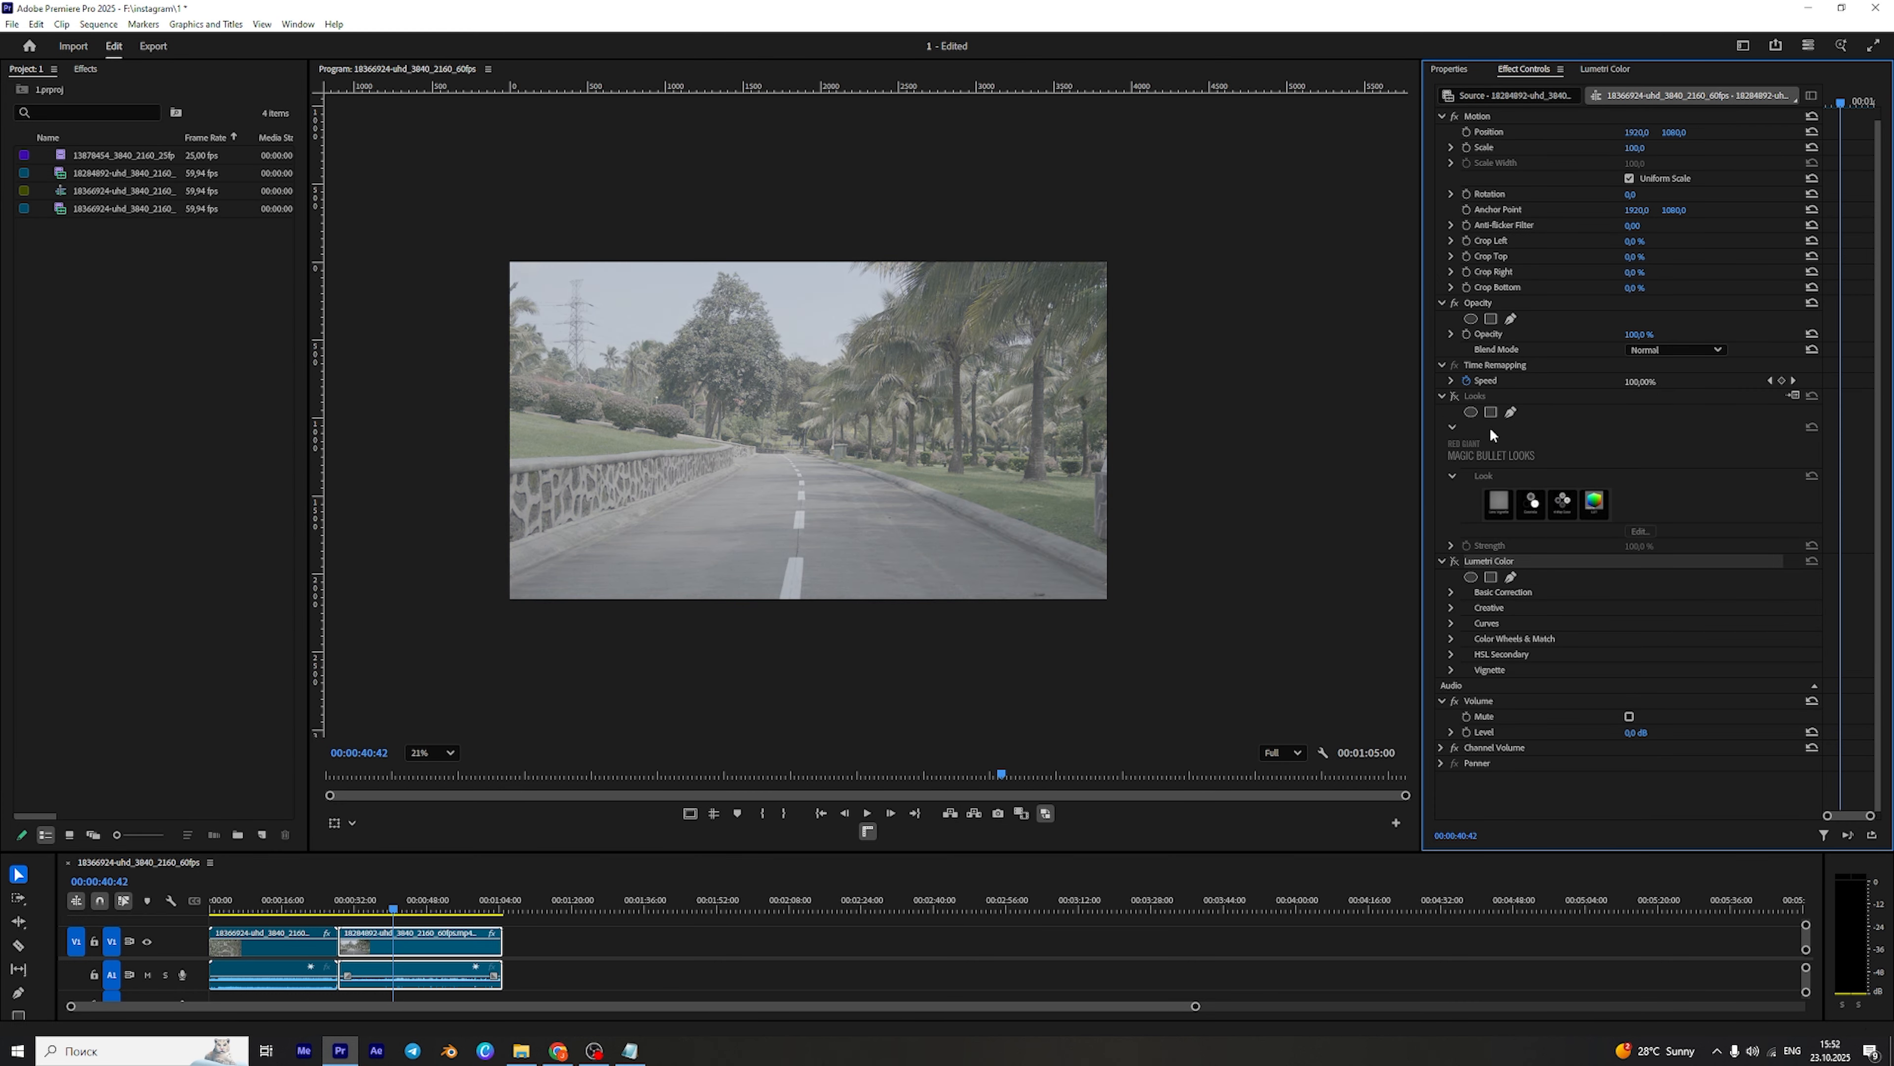
{"action": "left_click", "coordinate": [1453, 396]}
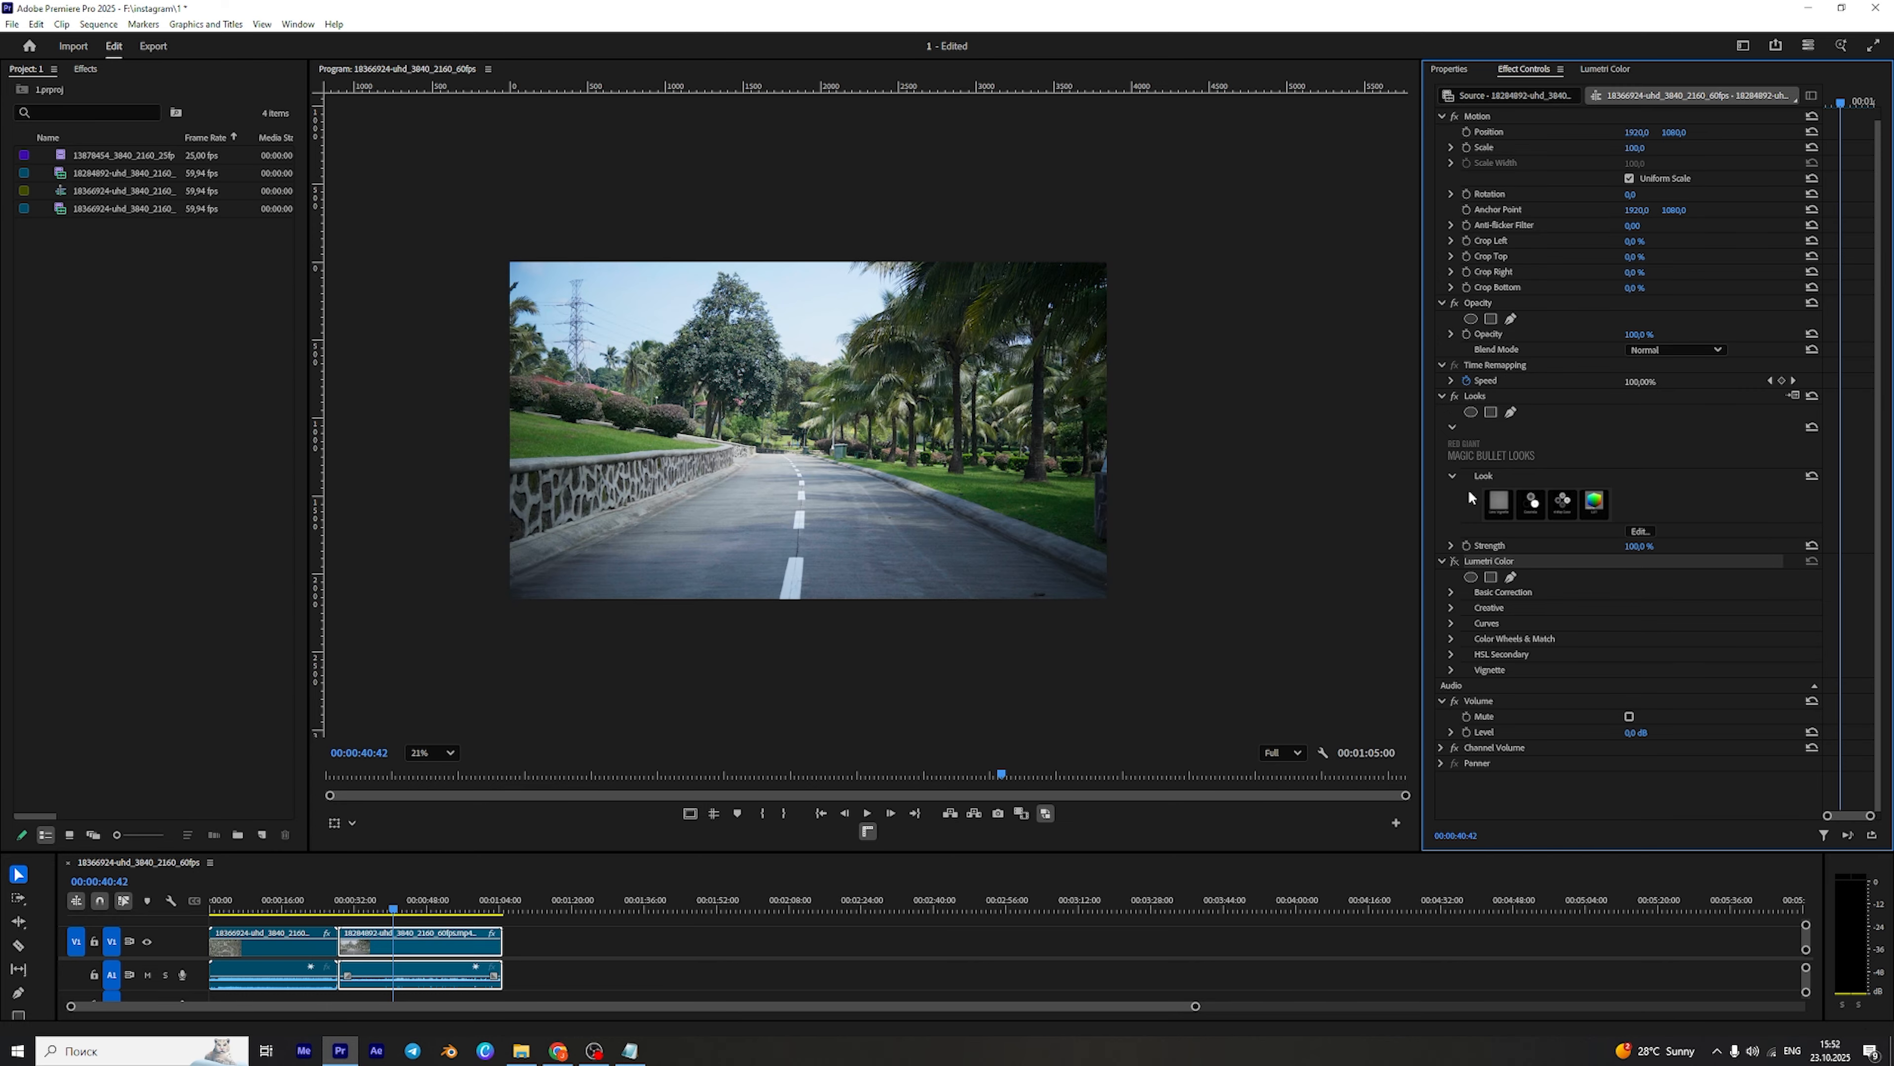
{"action": "left_click", "coordinate": [1454, 560]}
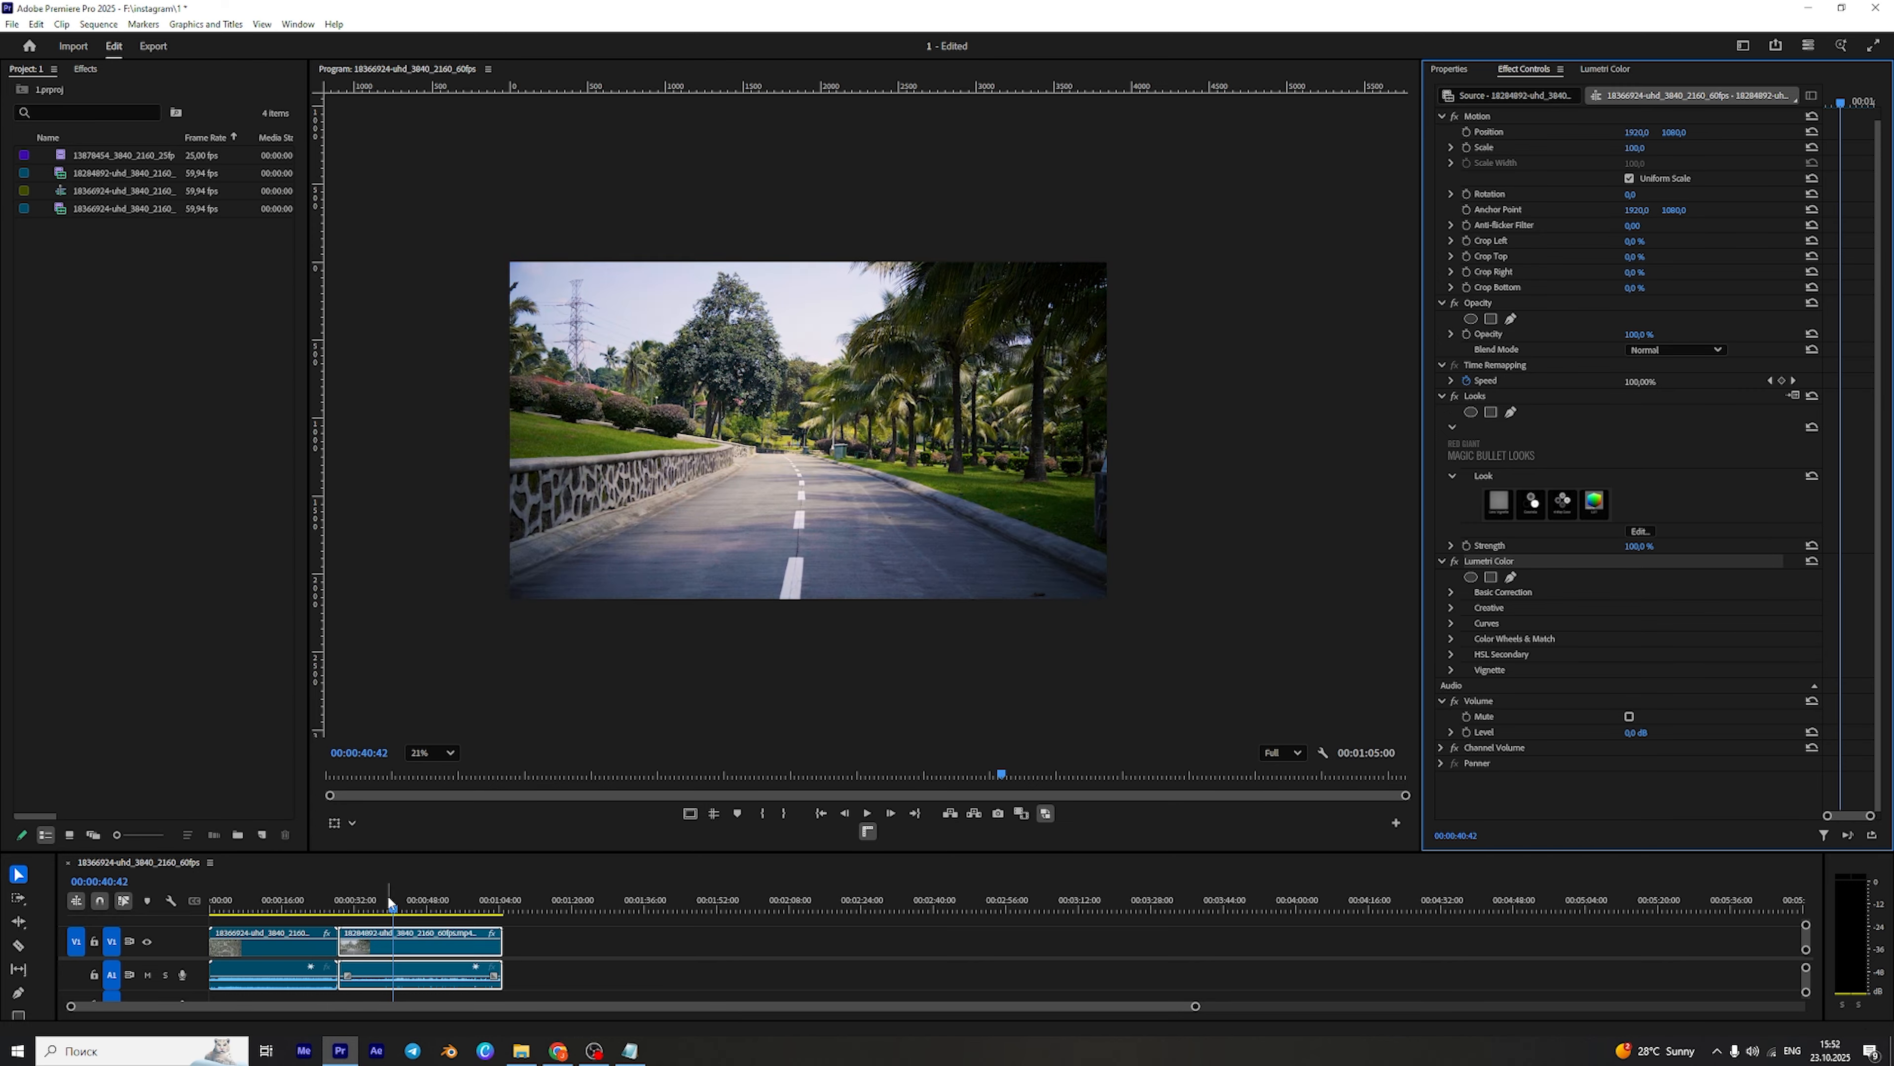
Return to the fountain clip and compare it with its Looks and Lumetri Color effects off and on, leaving both enabled.
{"action": "left_click_drag", "start_coordinate": [391, 905], "coordinate": [257, 913]}
{"action": "left_click", "coordinate": [271, 946]}
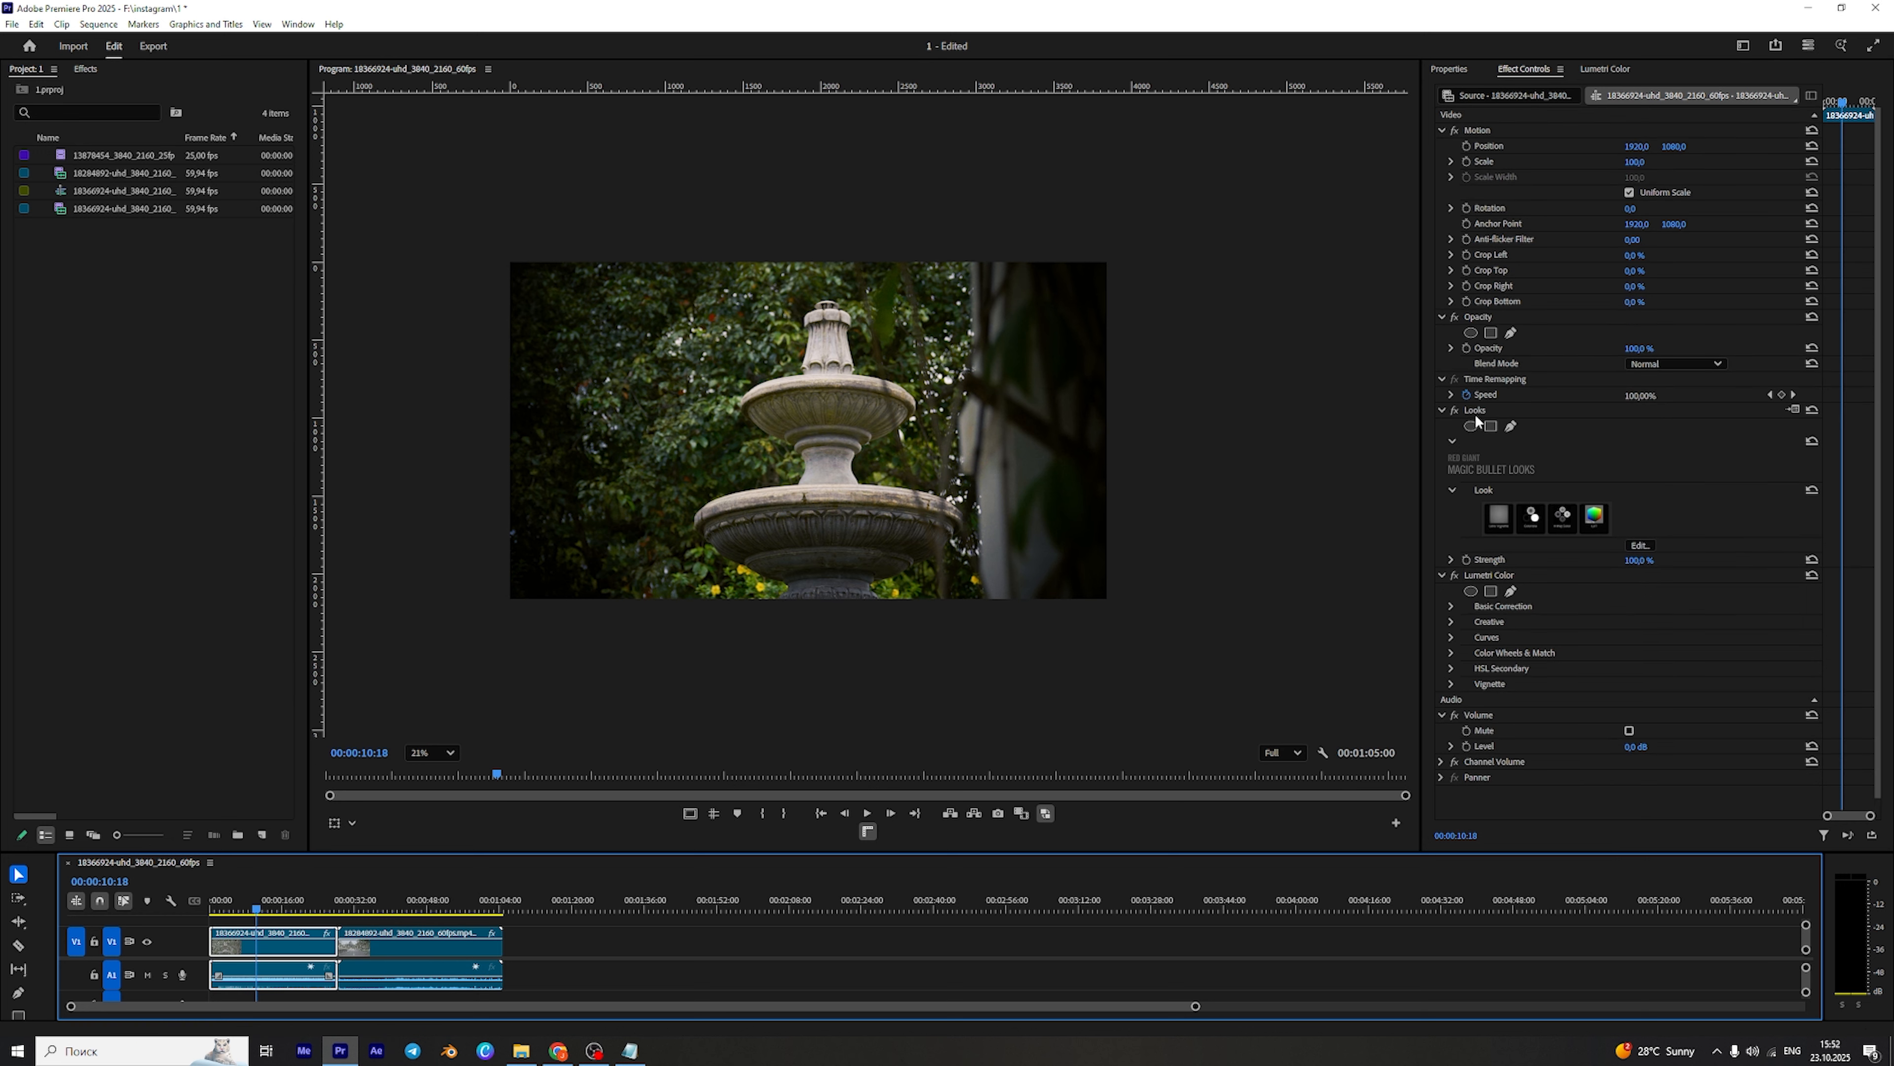
{"action": "left_click", "coordinate": [1454, 410]}
{"action": "left_click", "coordinate": [1454, 576]}
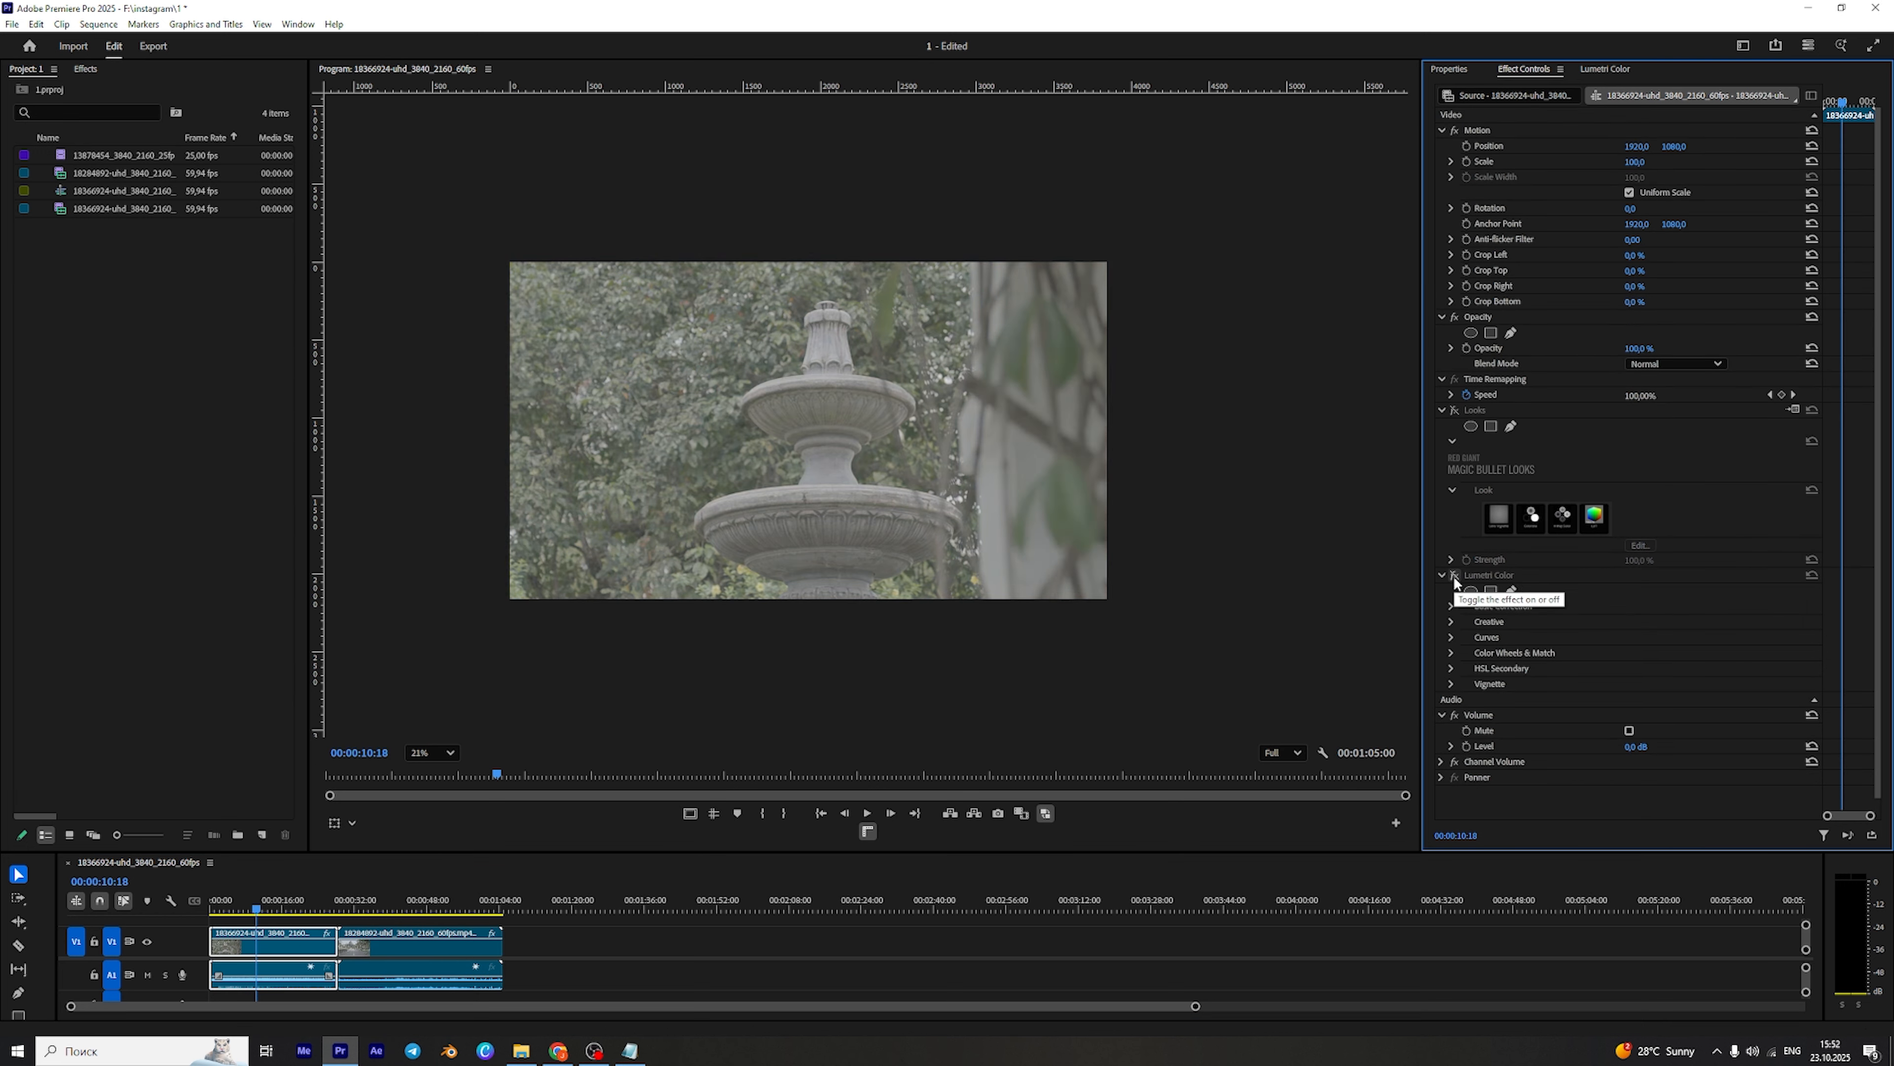
{"action": "left_click", "coordinate": [1454, 575]}
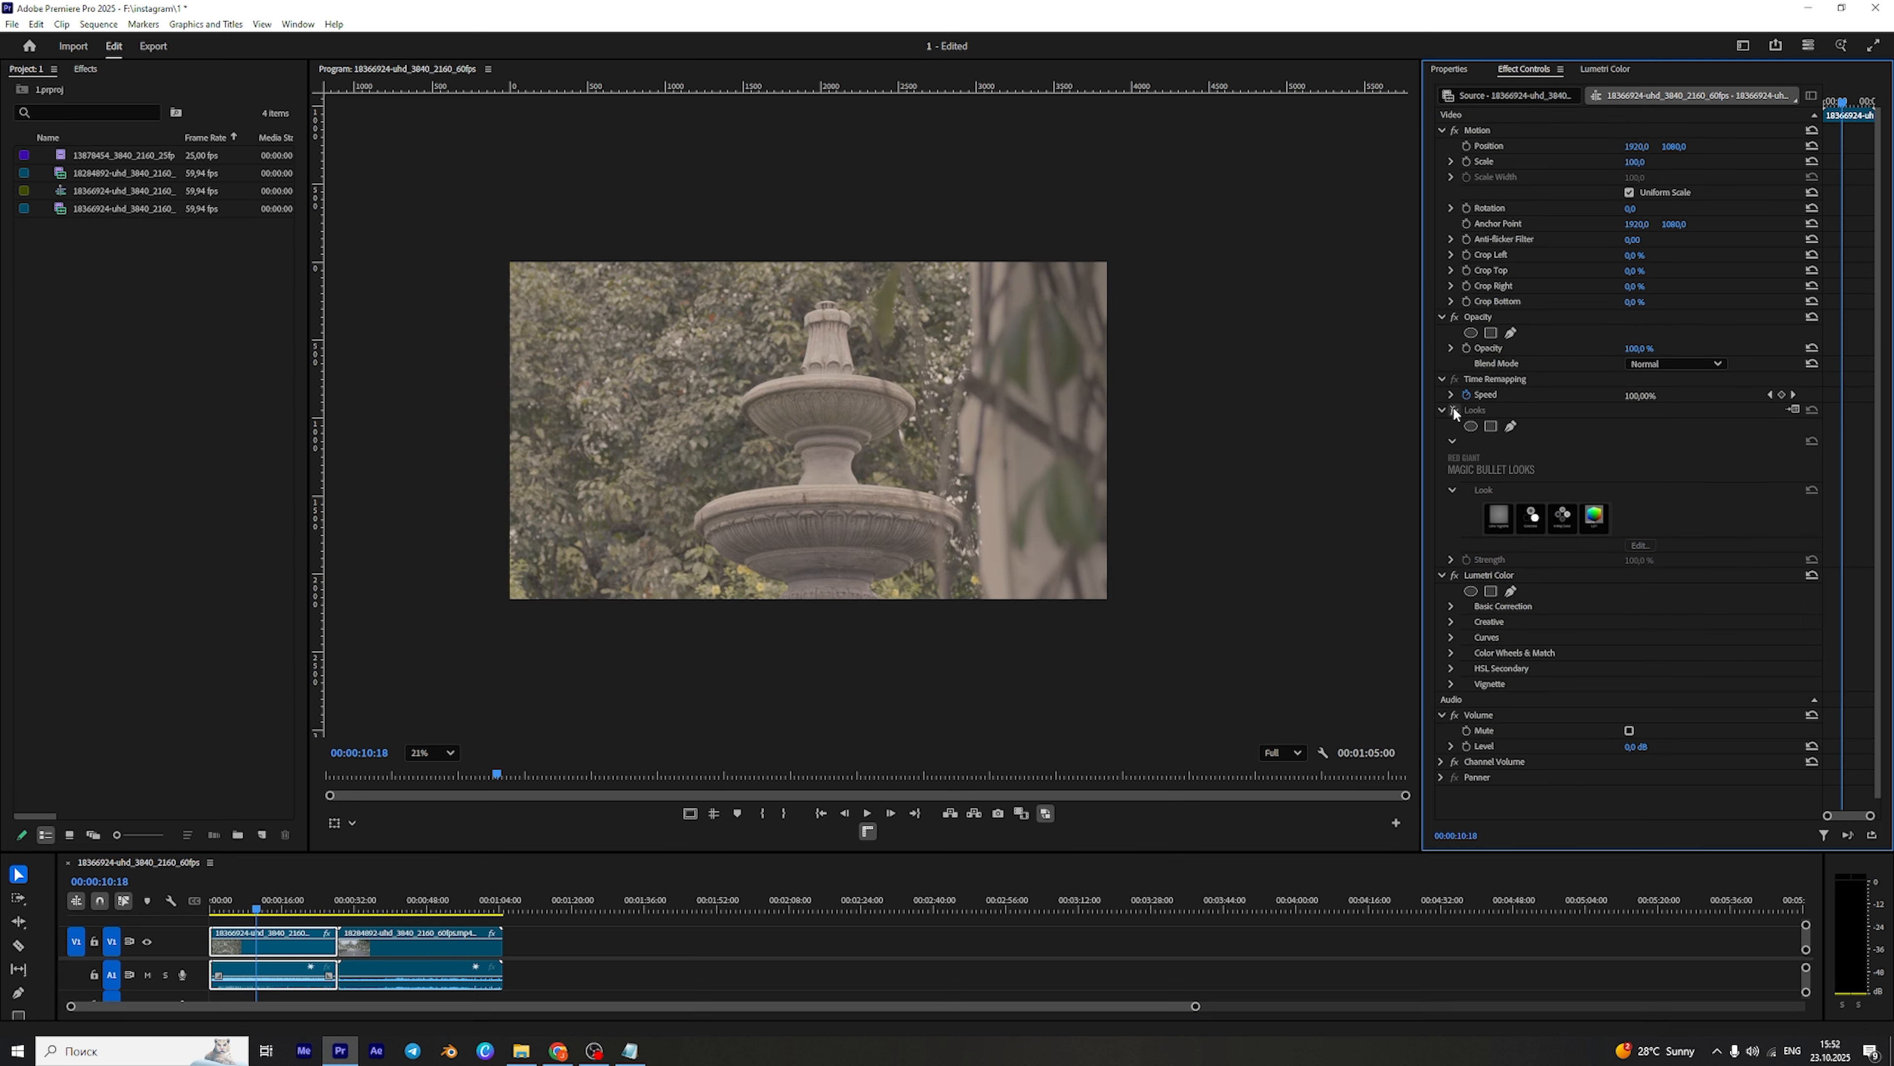
{"action": "left_click", "coordinate": [1455, 410]}
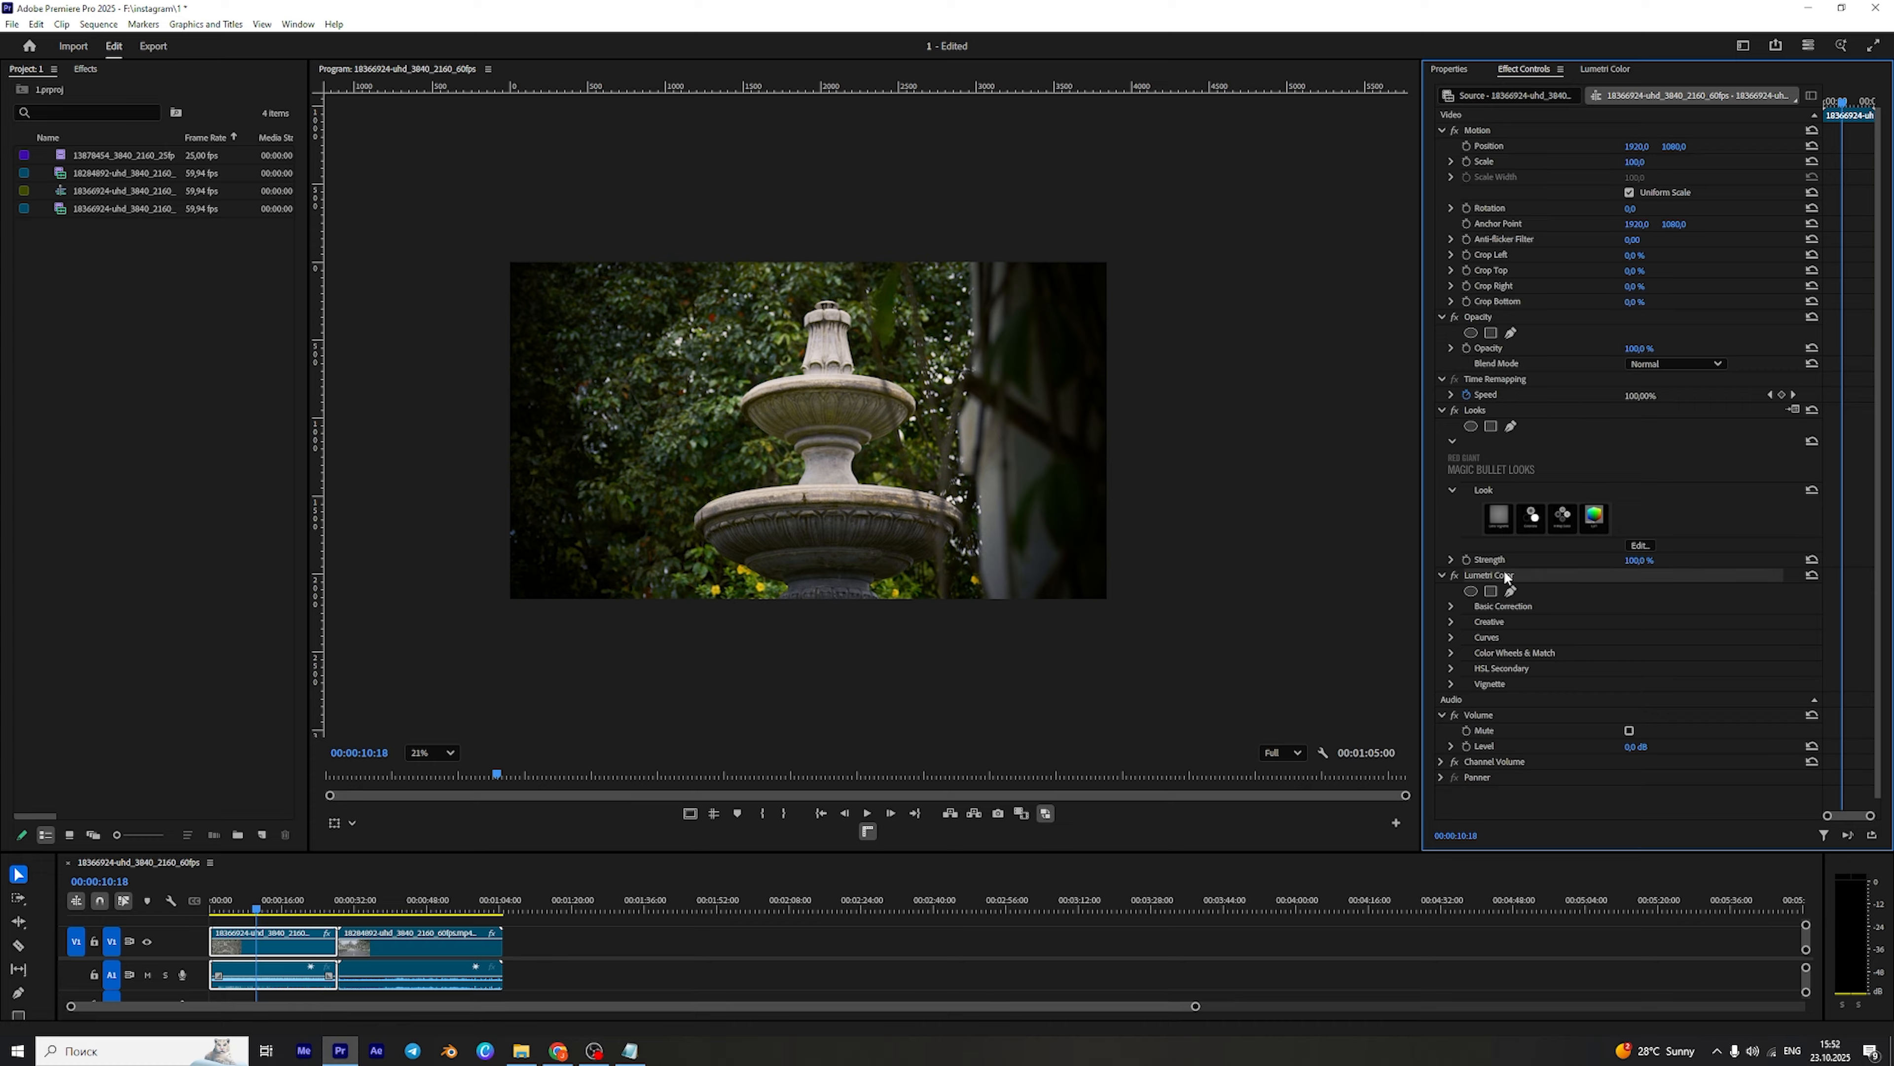
Delete the fountain clip's Lumetri Color effect and open the Lumetri Hue Saturation Curves at Hue vs Sat.
{"action": "key", "text": "Delete"}
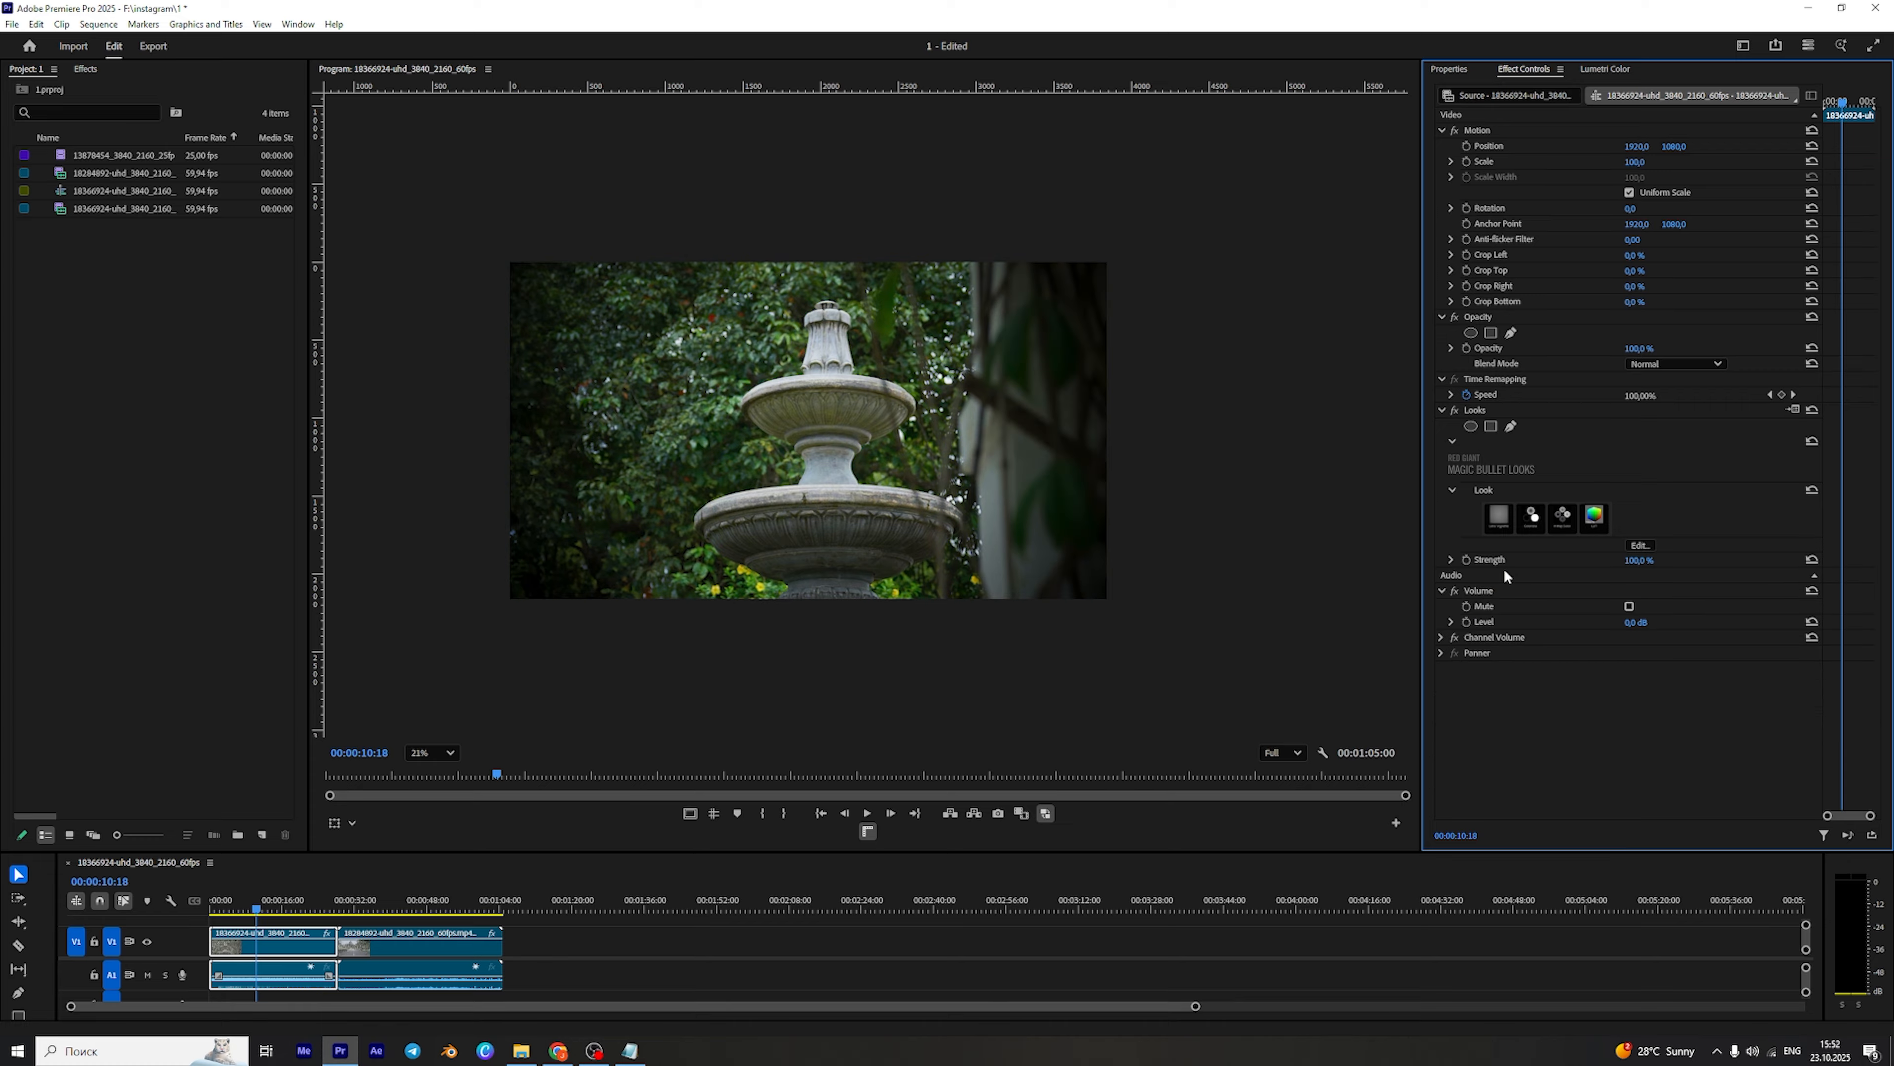
{"action": "left_click", "coordinate": [1603, 70]}
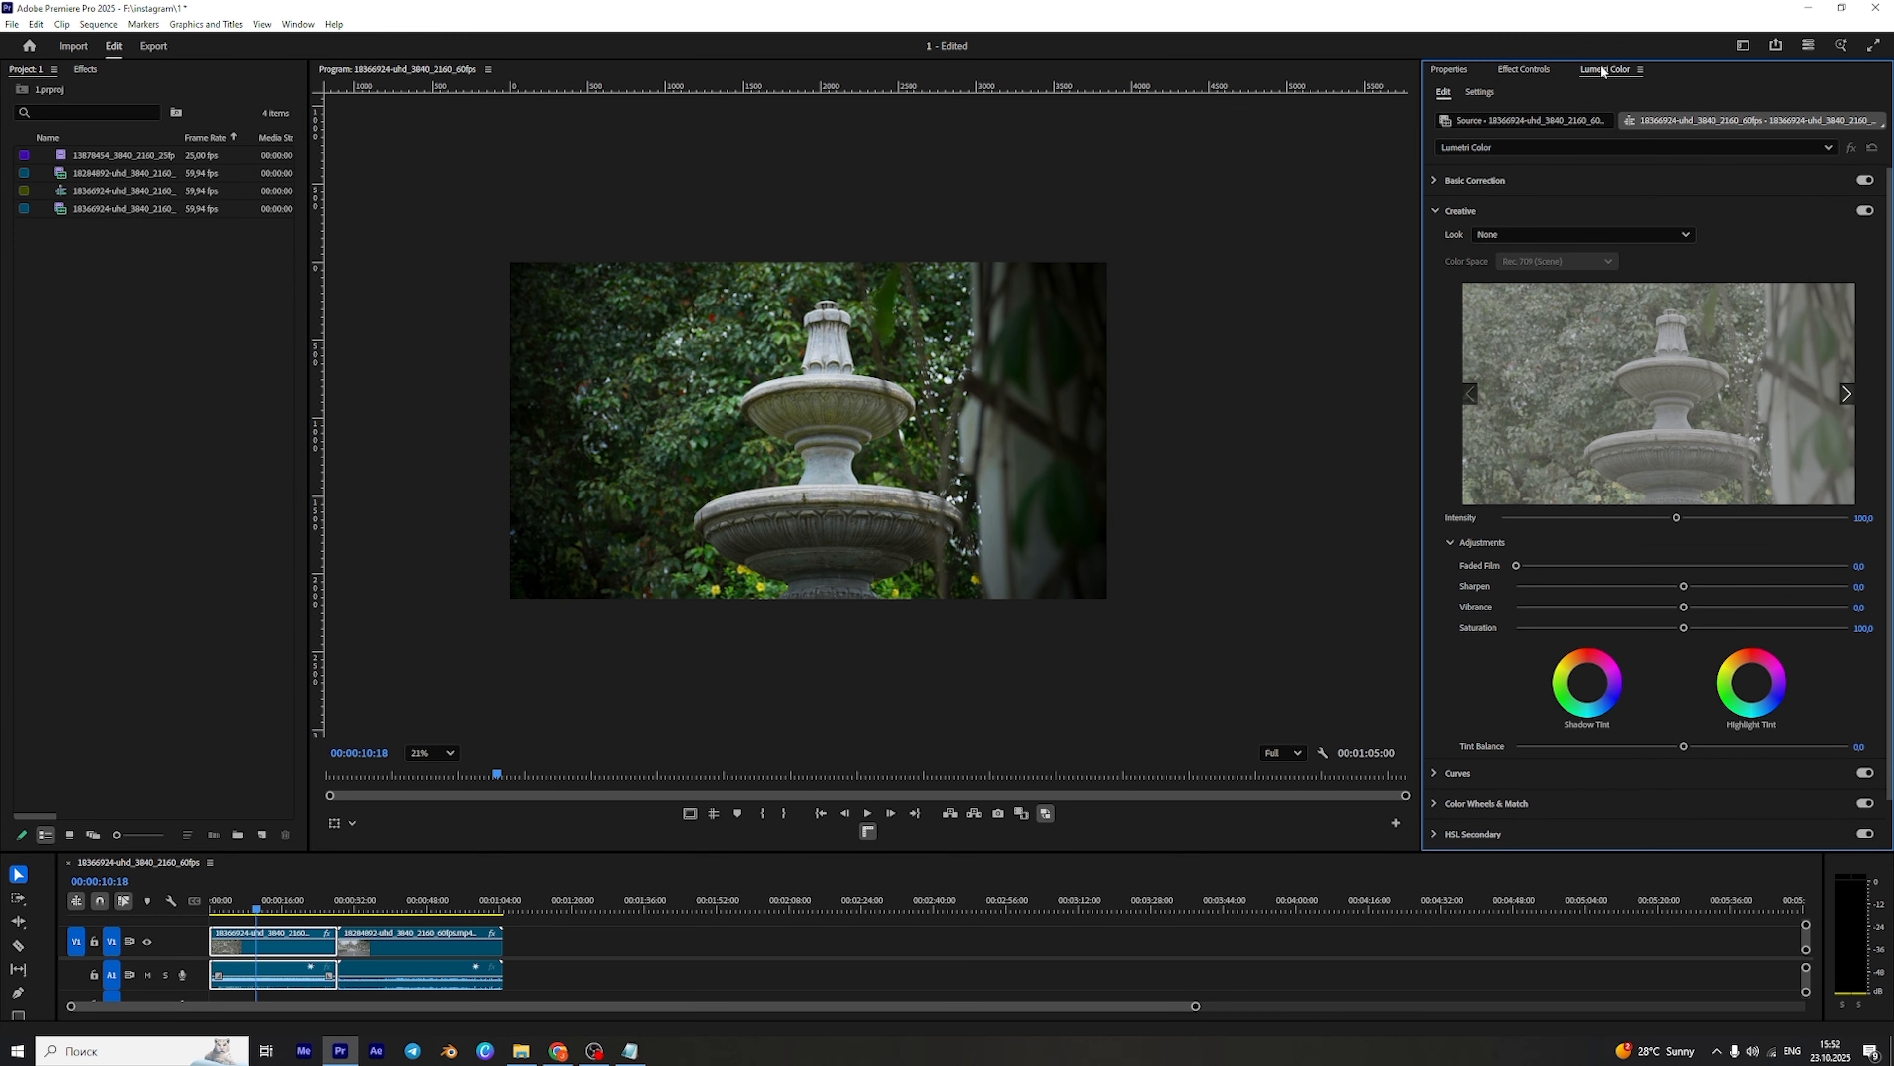
{"action": "left_click", "coordinate": [1435, 211]}
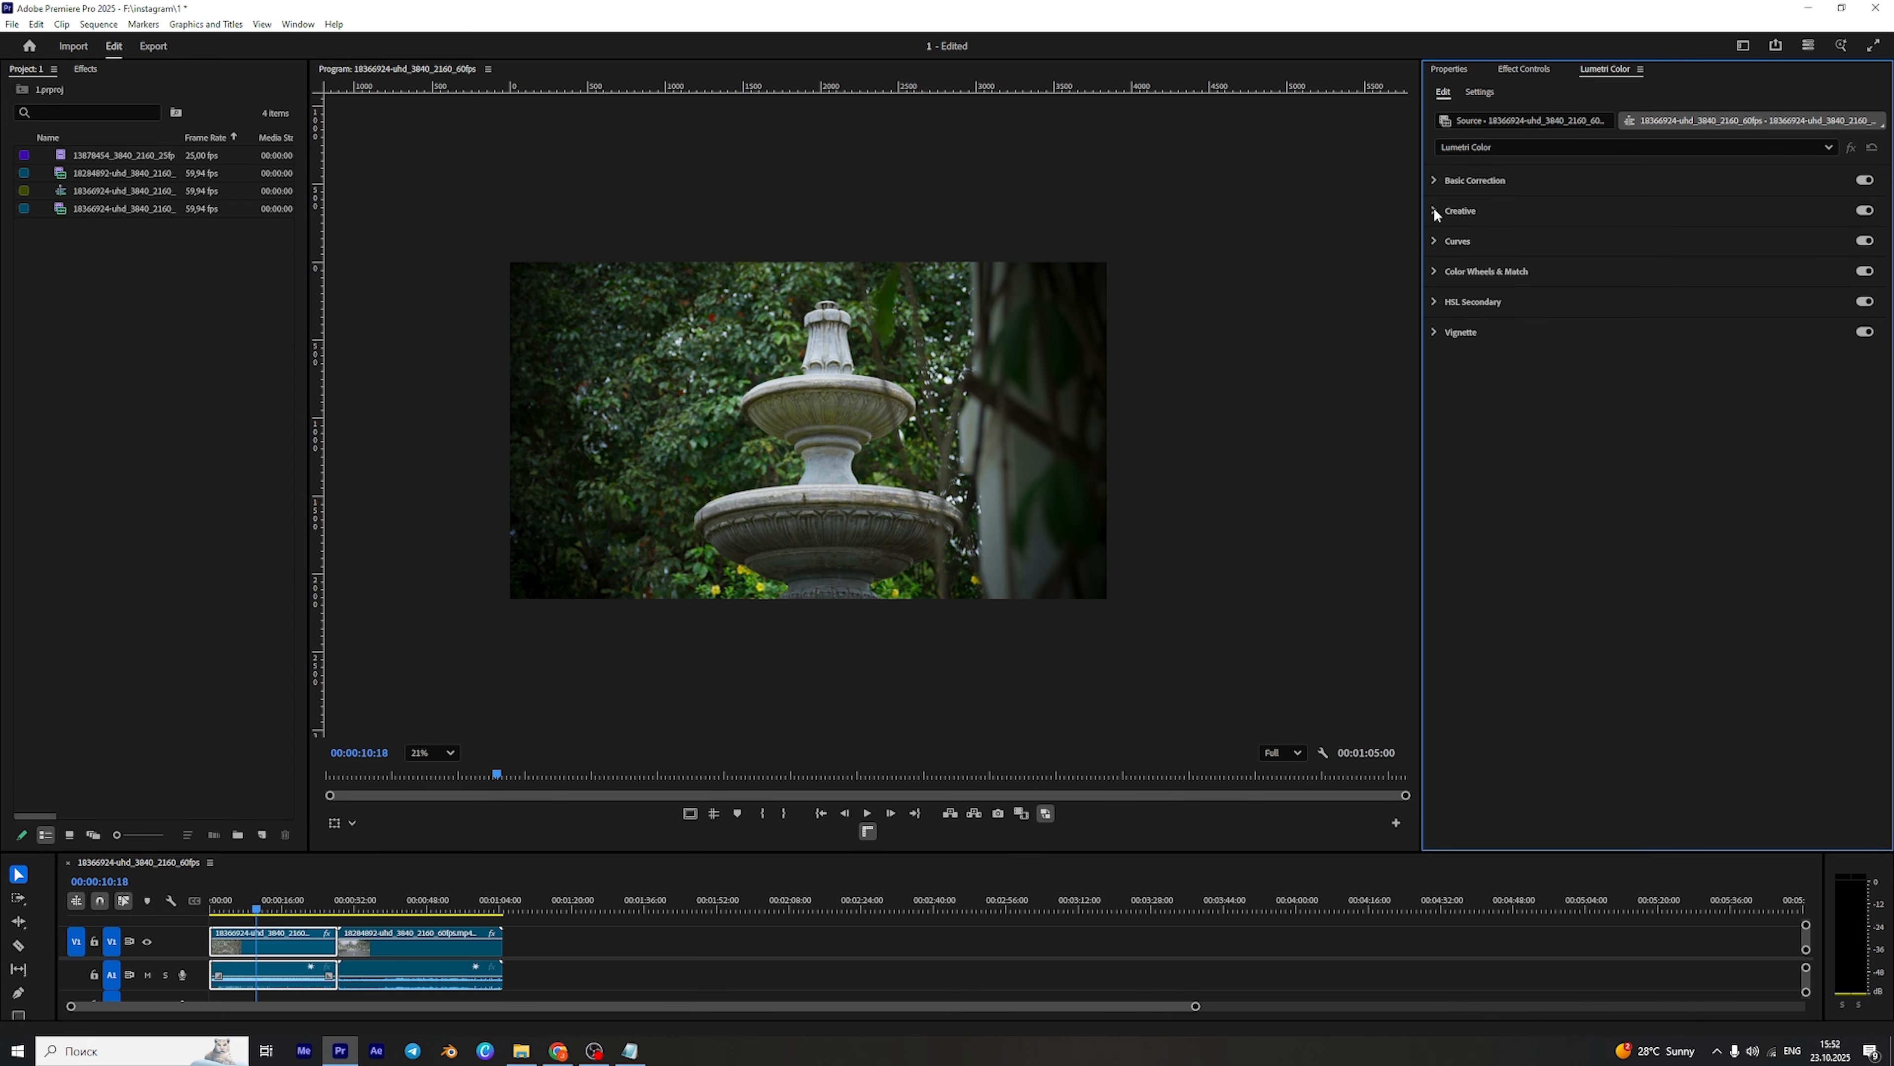
{"action": "left_click", "coordinate": [1434, 243]}
{"action": "scroll", "coordinate": [1501, 418], "scroll_direction": "down", "scroll_amount": 3}
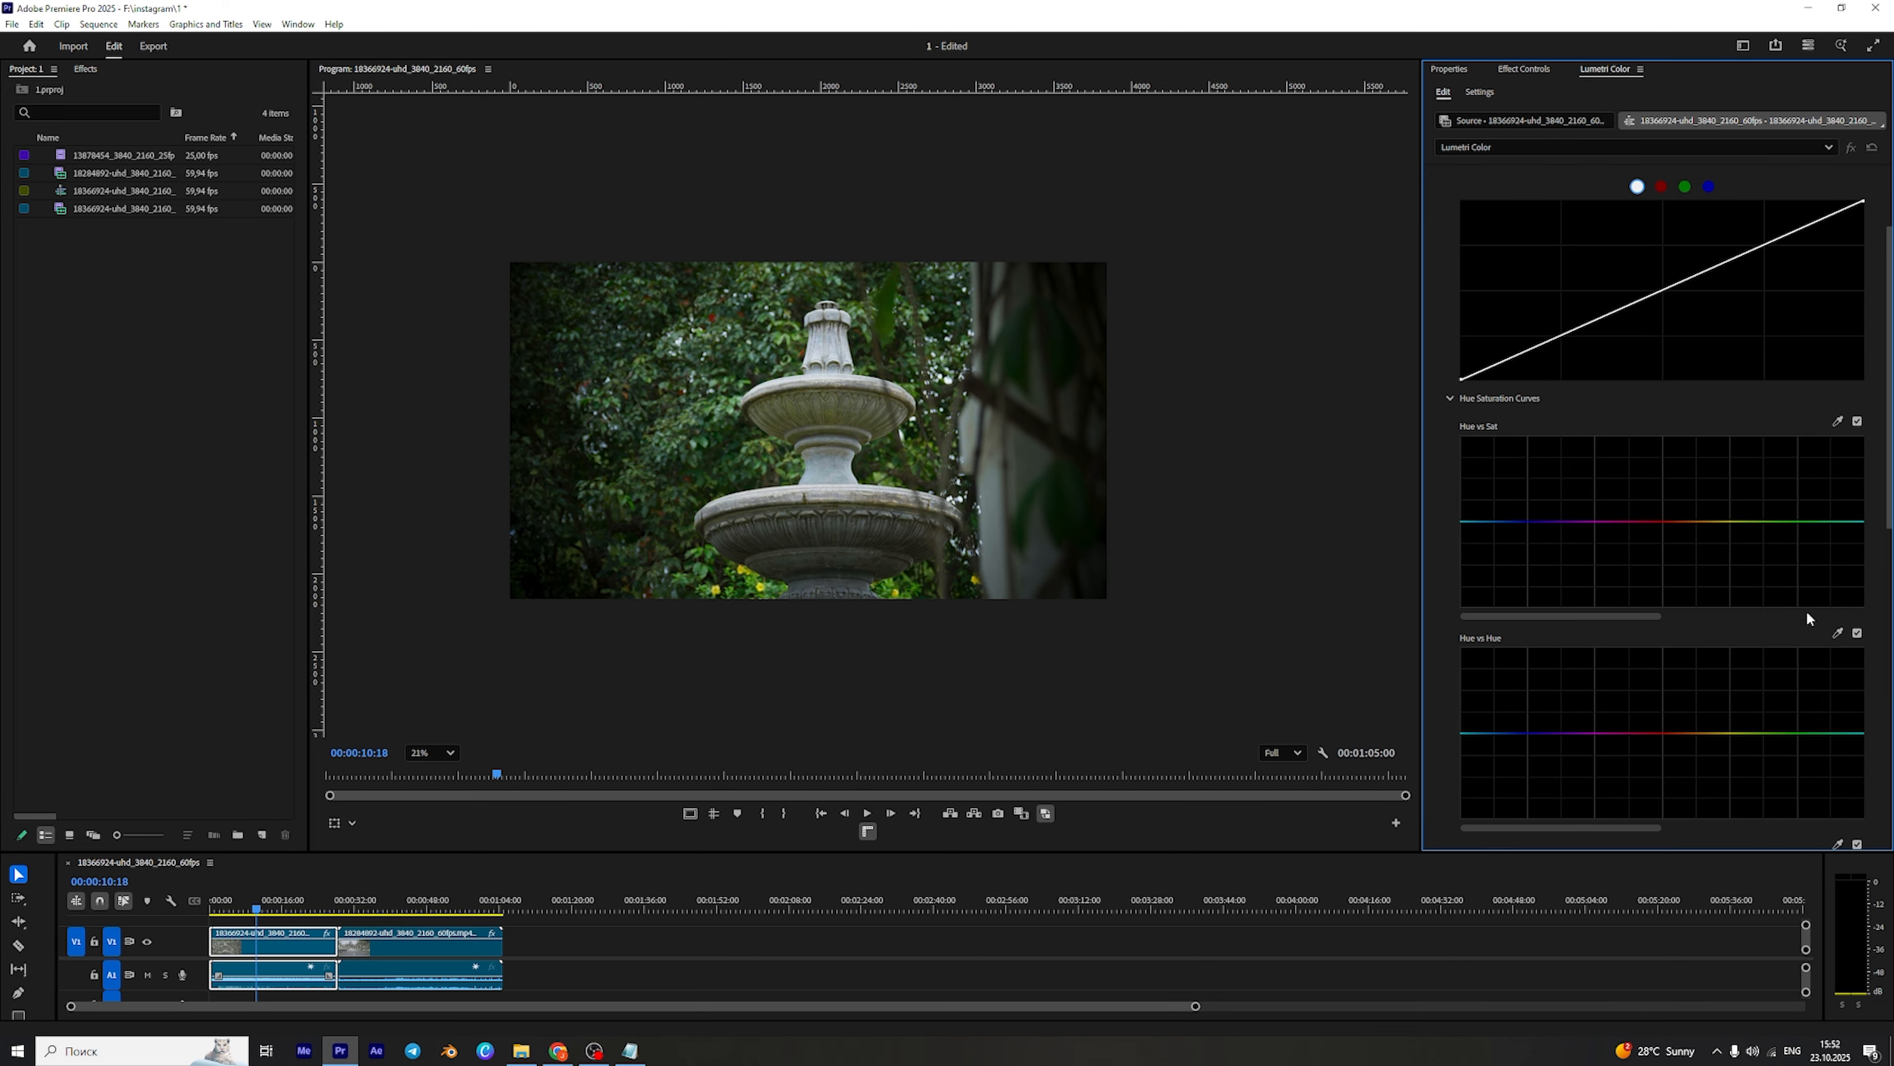
{"action": "scroll", "coordinate": [1790, 597], "scroll_direction": "down", "scroll_amount": 2}
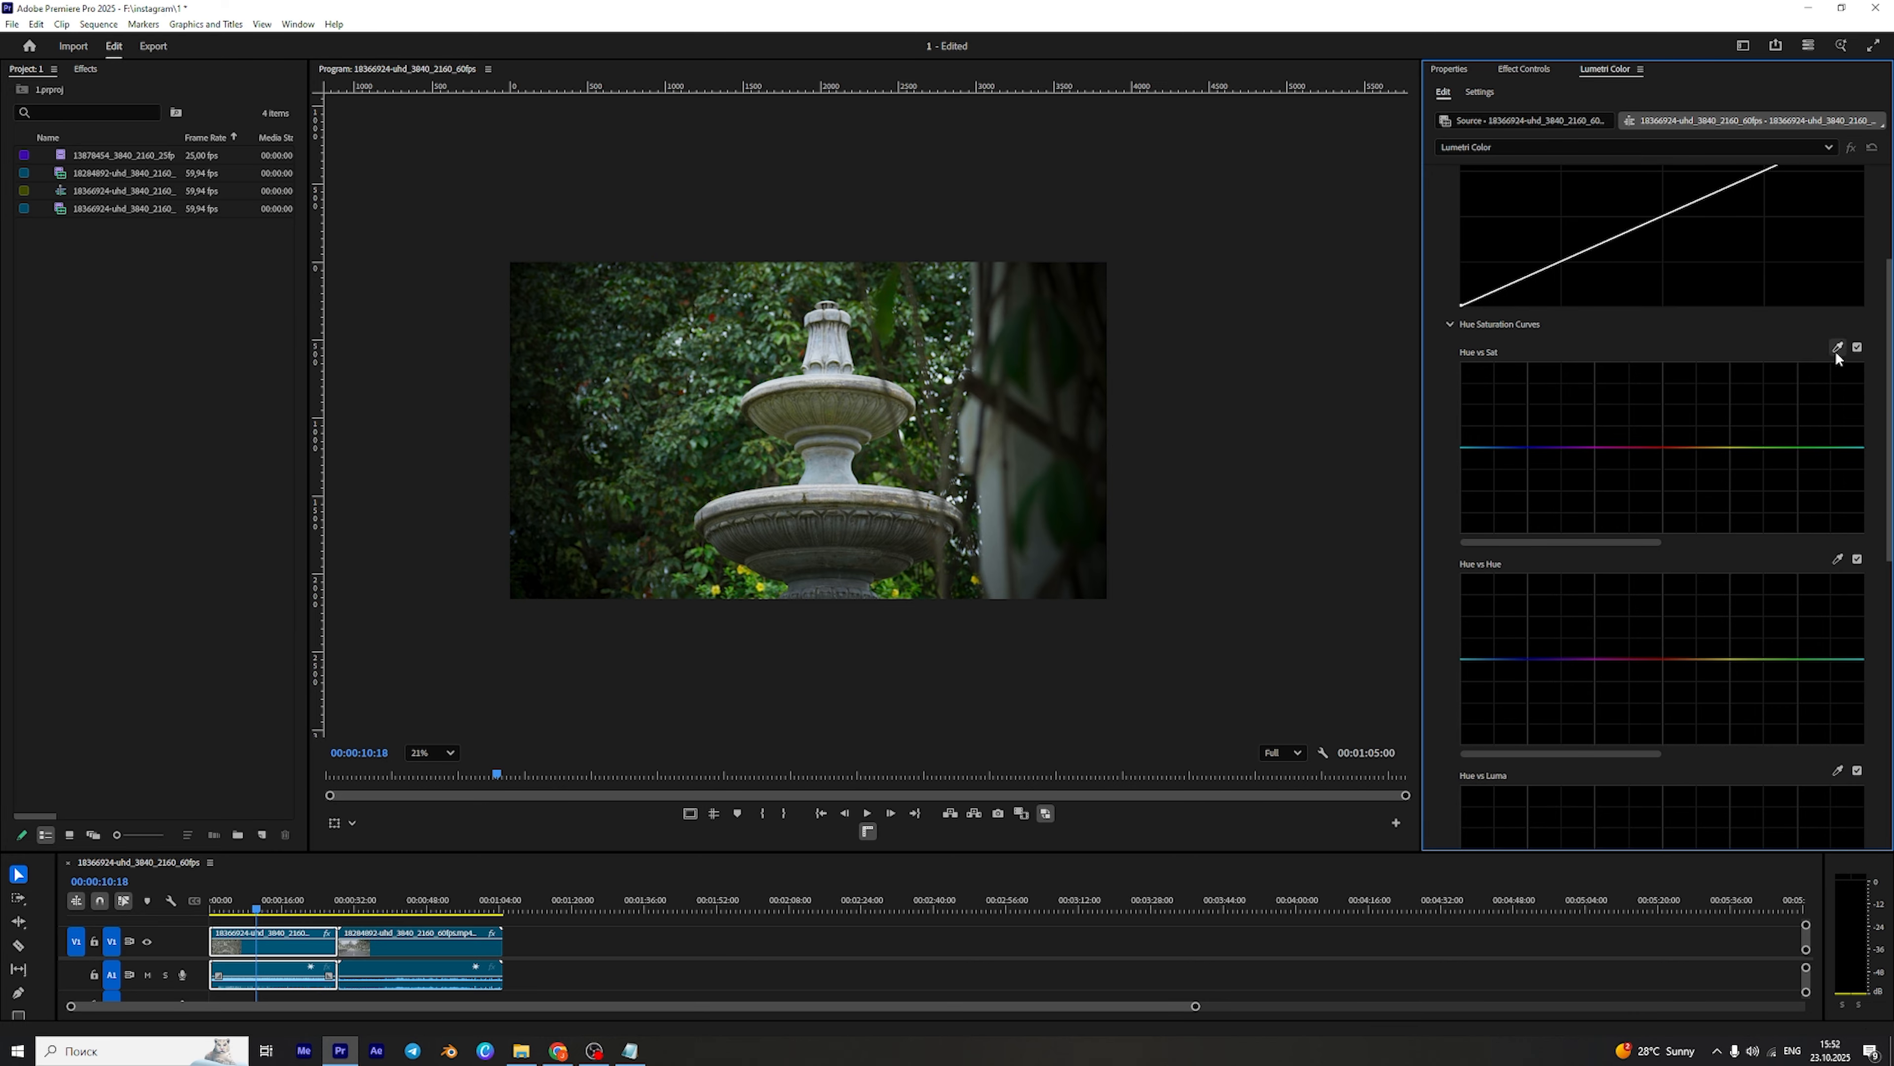